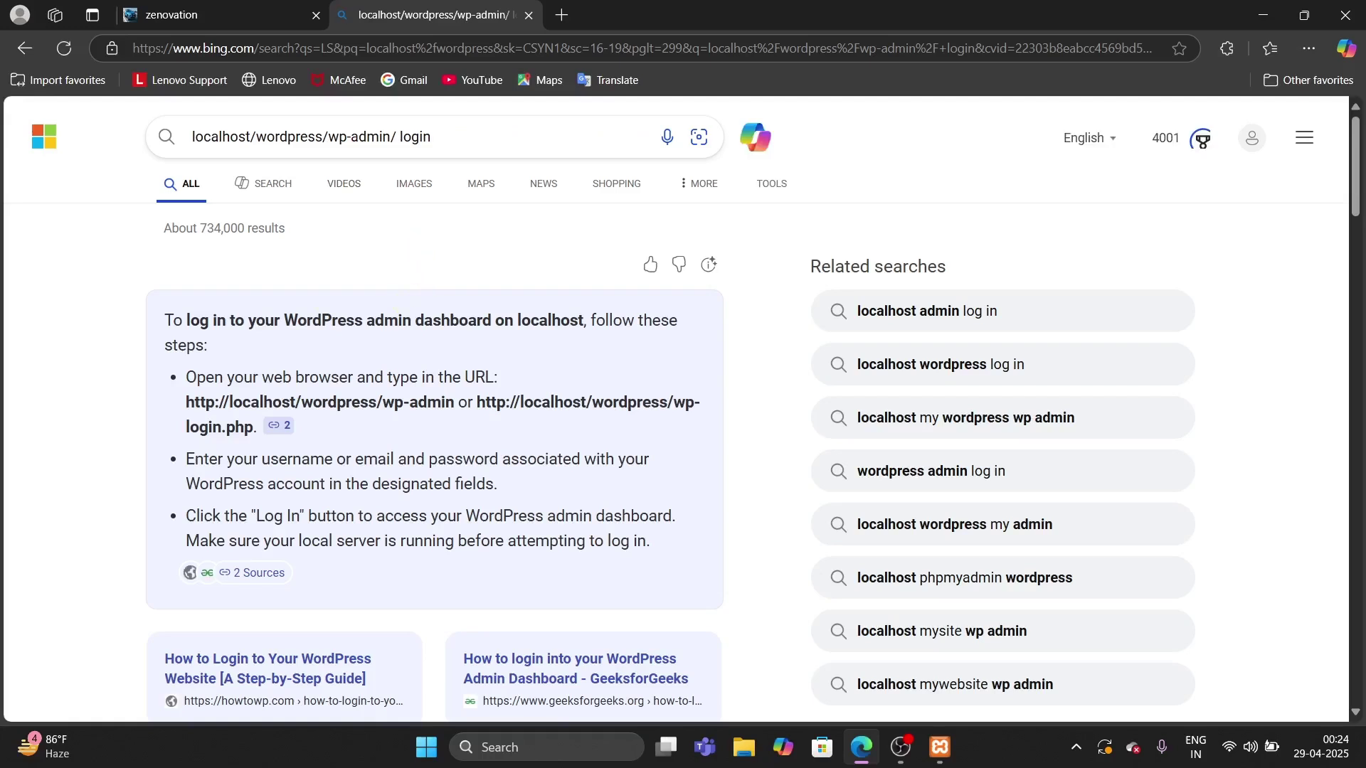
- Search the web for localhost/wordpress/wp-admin and look through the results for the admin page
{"action": "left_click", "coordinate": [498, 136]}
{"action": "key", "text": "BackSpace"}
{"action": "key", "text": "BackSpace"}
{"action": "key", "text": "BackSpace"}
{"action": "key", "text": "BackSpace"}
{"action": "key", "text": "BackSpace"}
{"action": "key", "text": "BackSpace"}
{"action": "key", "text": "BackSpace"}
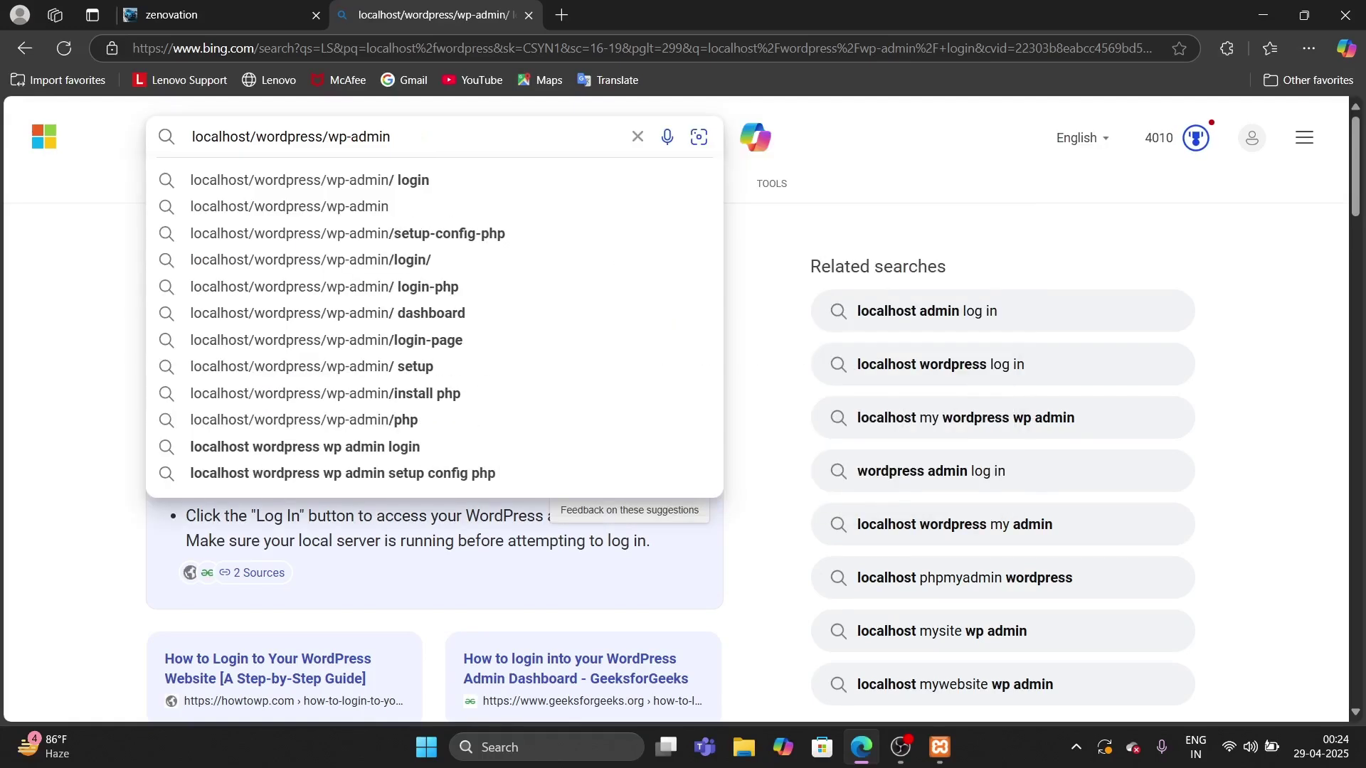
{"action": "key", "text": "Return"}
{"action": "scroll", "coordinate": [381, 357], "scroll_direction": "down", "scroll_amount": 5}
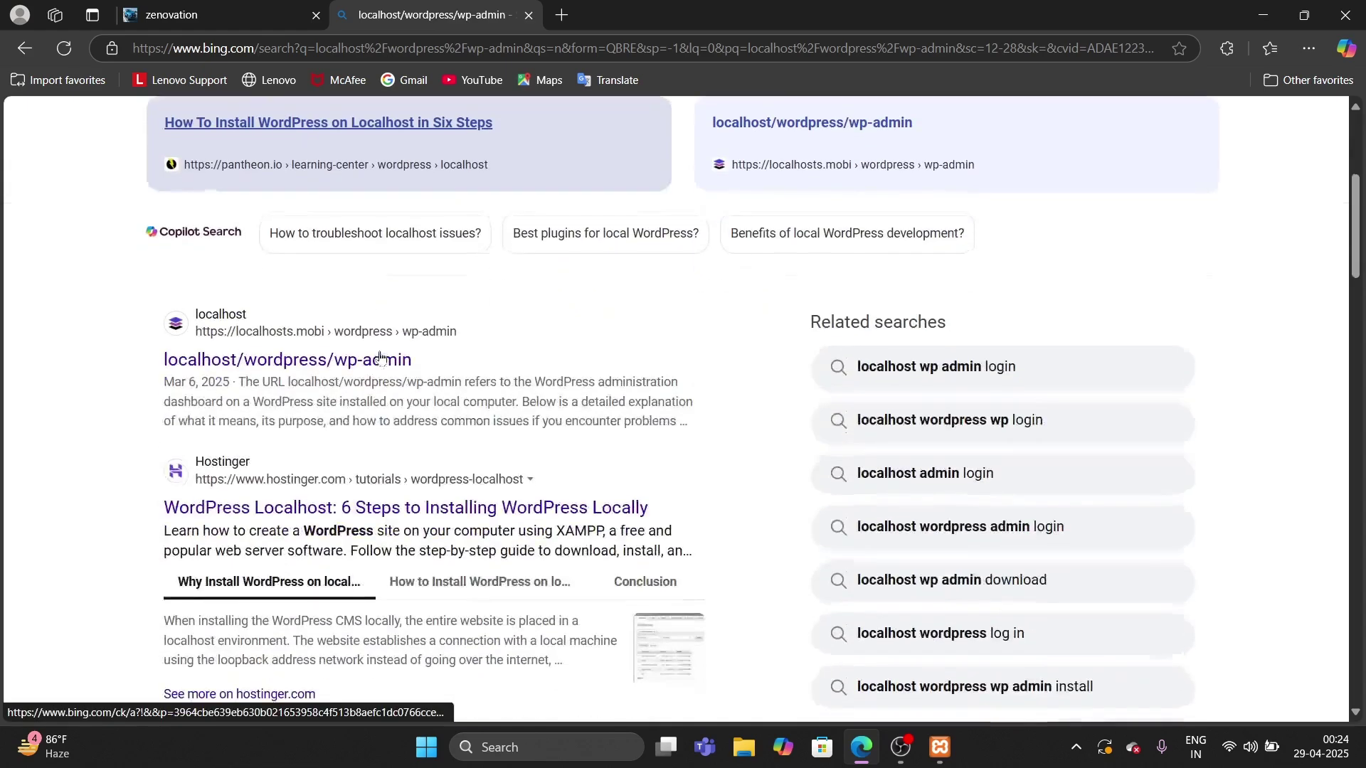
{"action": "left_click", "coordinate": [529, 15]}
- Open the local site's WordPress admin dashboard at localhost/wordpress/wp-admin in a new tab
{"action": "left_click", "coordinate": [358, 16]}
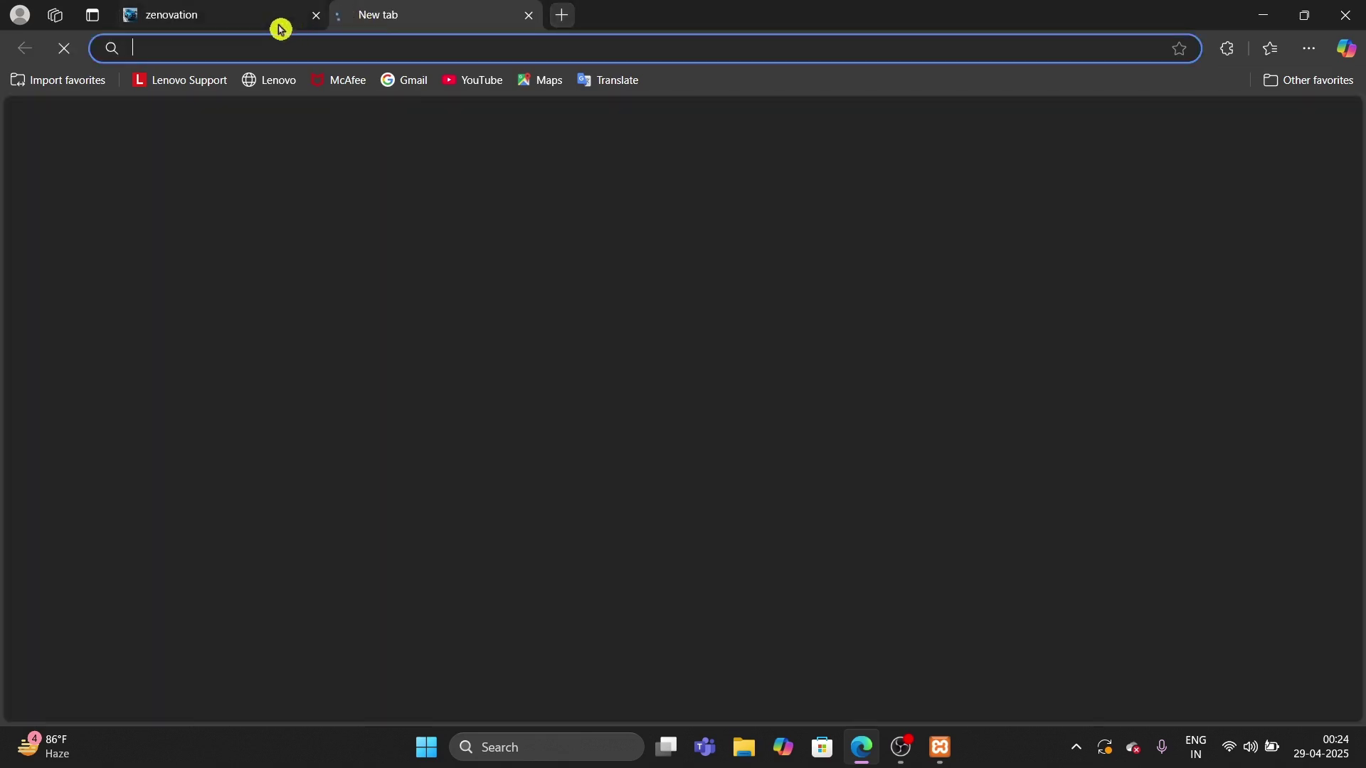
{"action": "type", "text": "localhost/wordpress"}
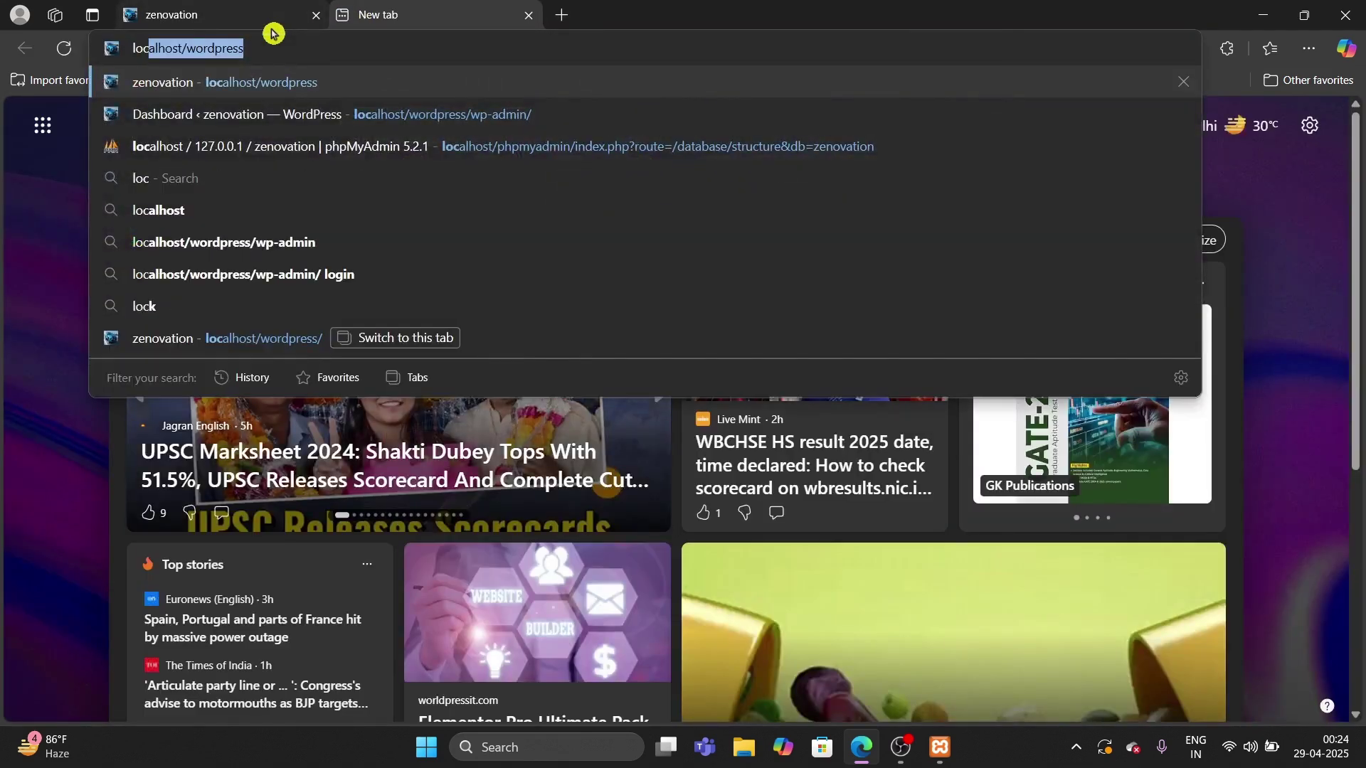
{"action": "left_click", "coordinate": [295, 111]}
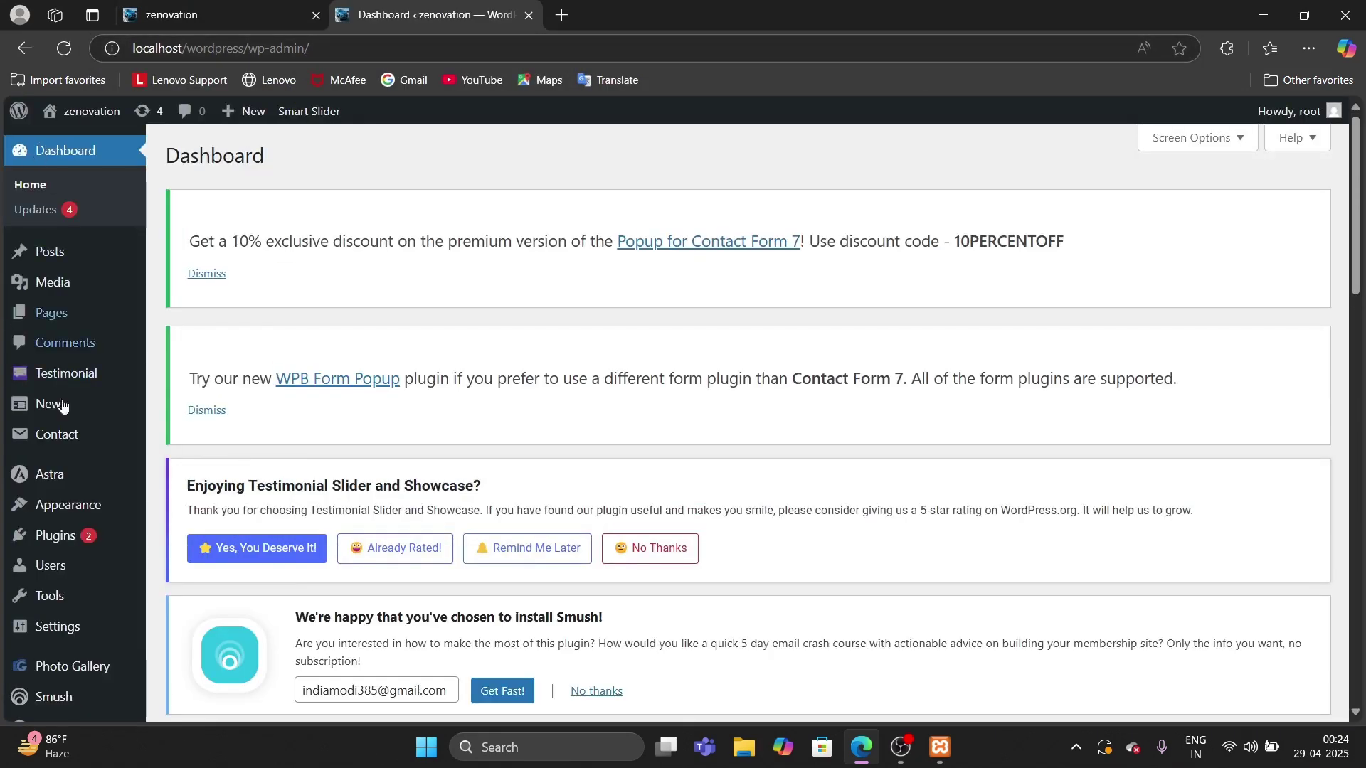
{"action": "mouse_move", "coordinate": [64, 438]}
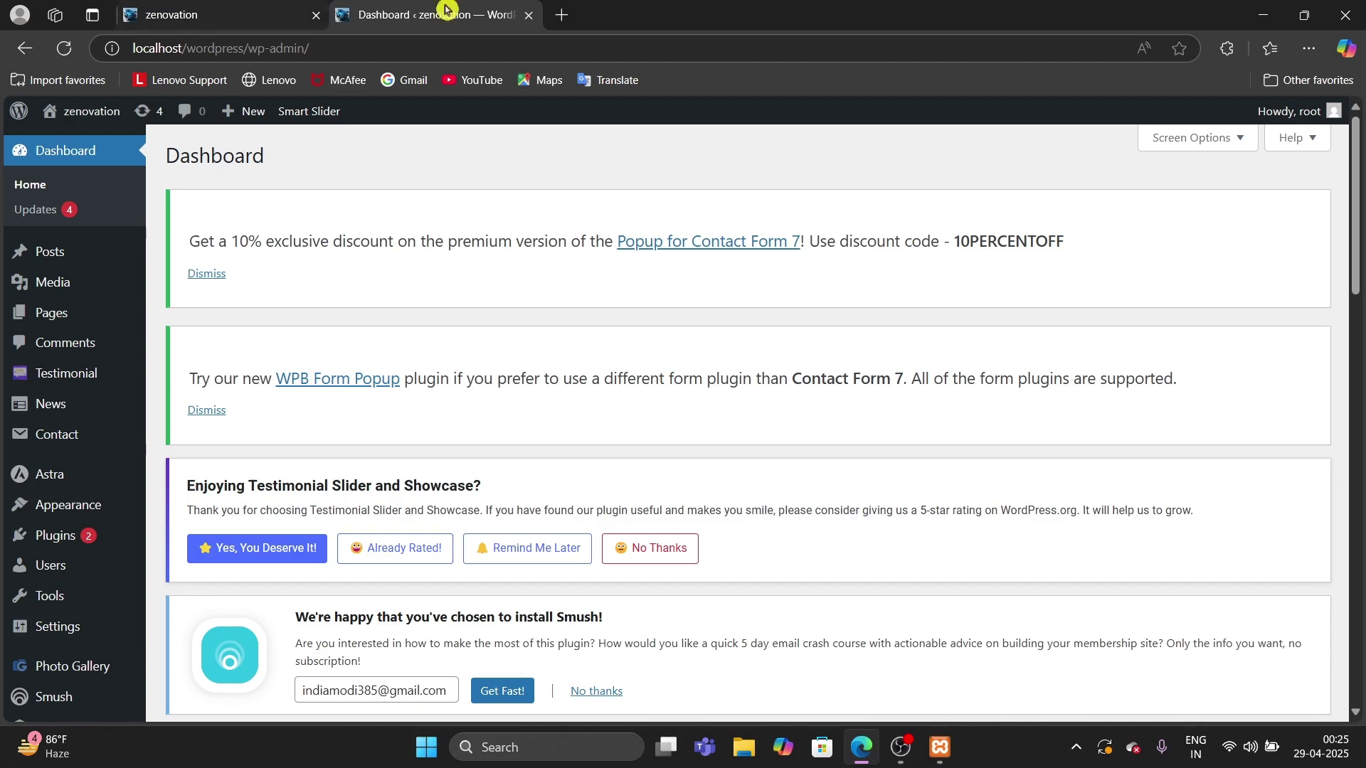
- Reload the zenovation home page in its own tab and open the site's Yoga category page
{"action": "left_click_drag", "start_coordinate": [411, 7], "coordinate": [390, 7]}
{"action": "left_click", "coordinate": [382, 6]}
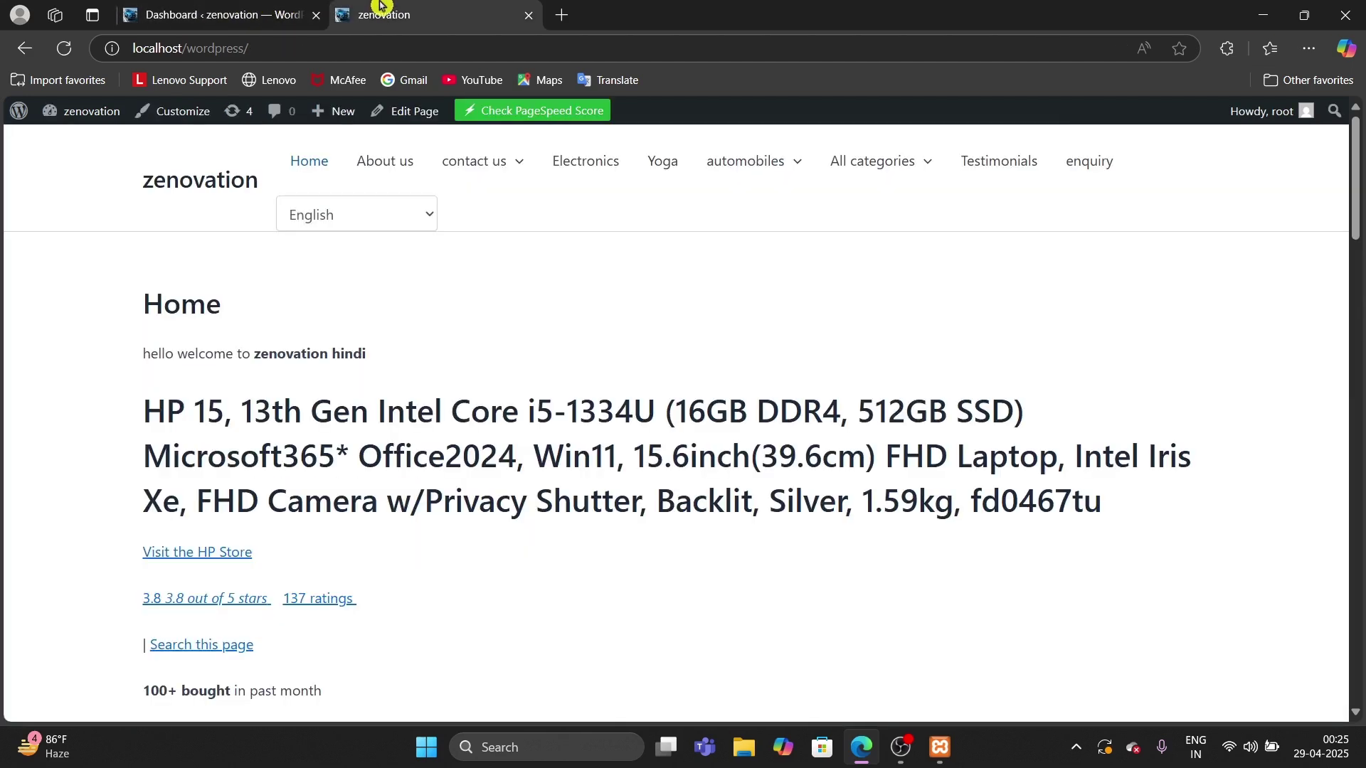
{"action": "left_click", "coordinate": [69, 53]}
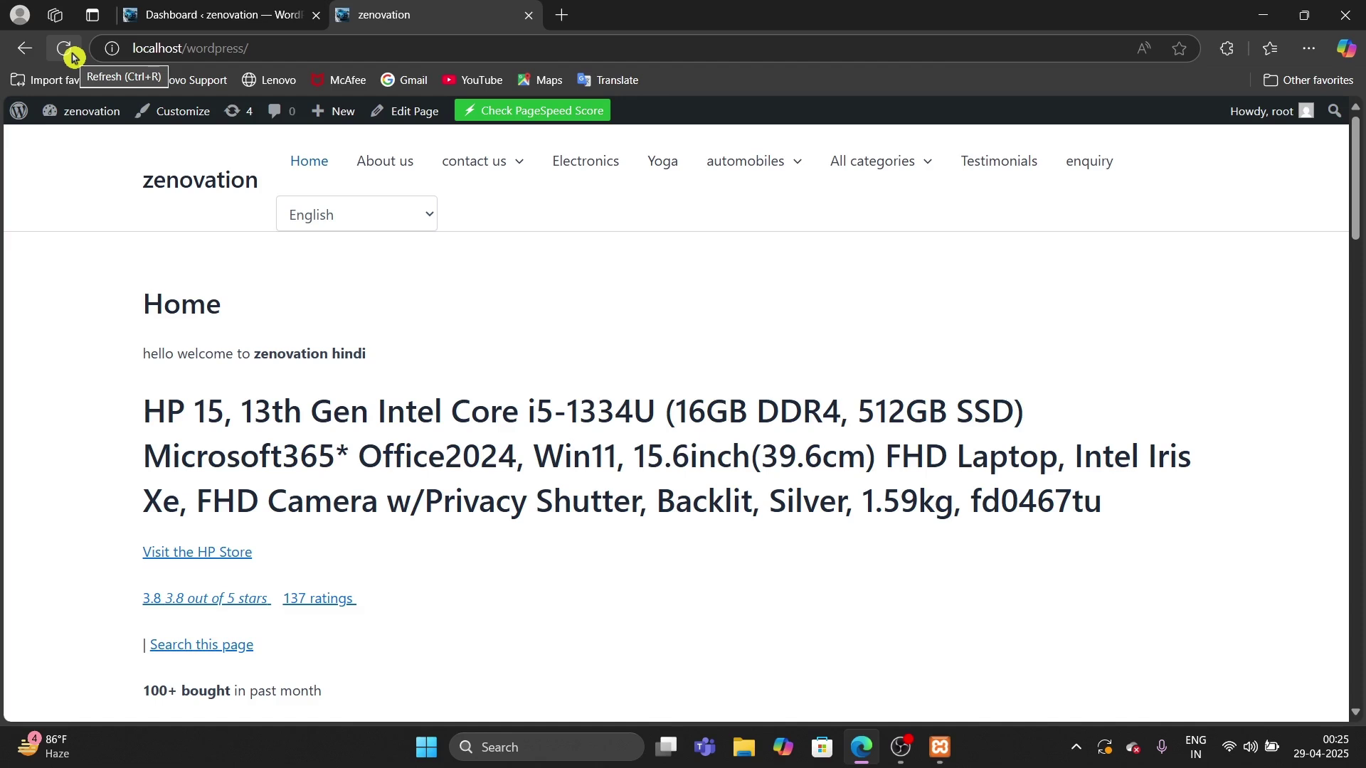
{"action": "left_click", "coordinate": [658, 158]}
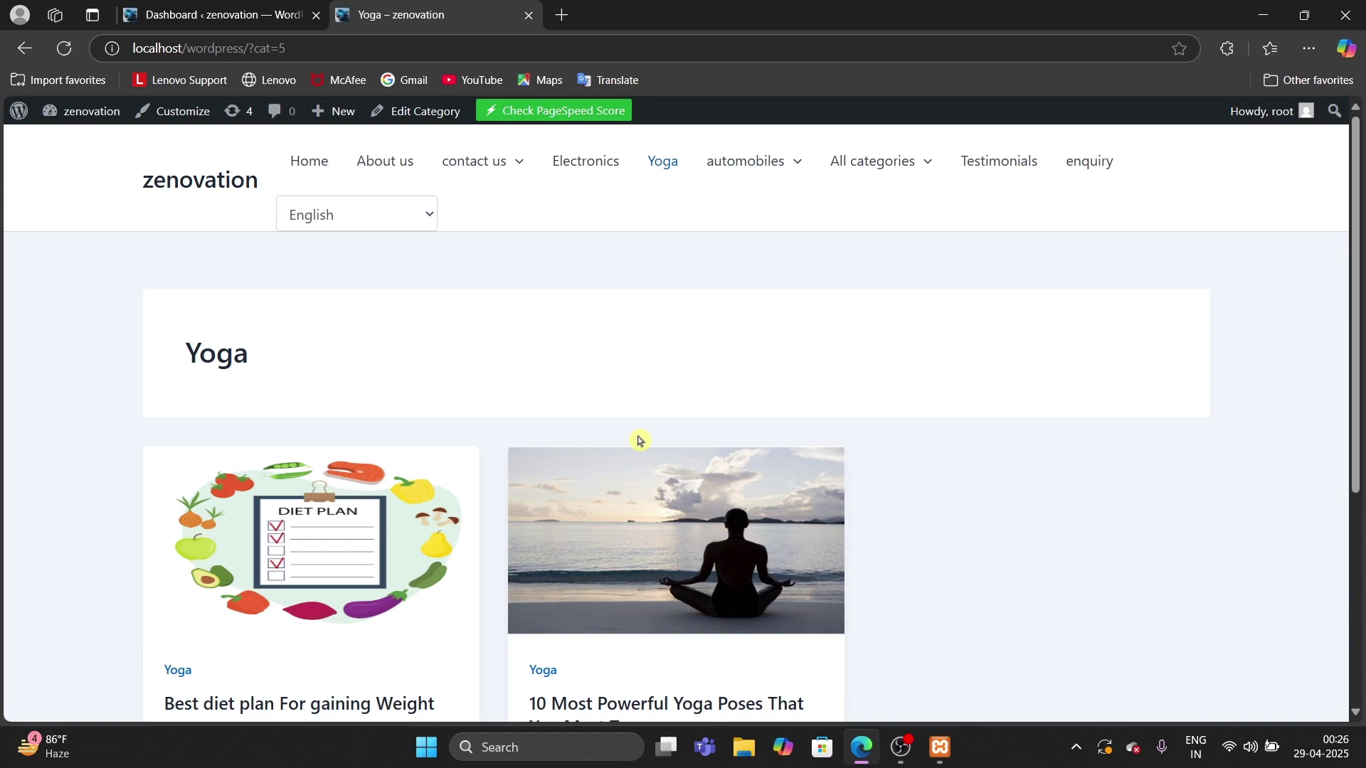
- Return to the WordPress dashboard and search the plugins available to add for "preloader"
{"action": "left_click", "coordinate": [210, 13]}
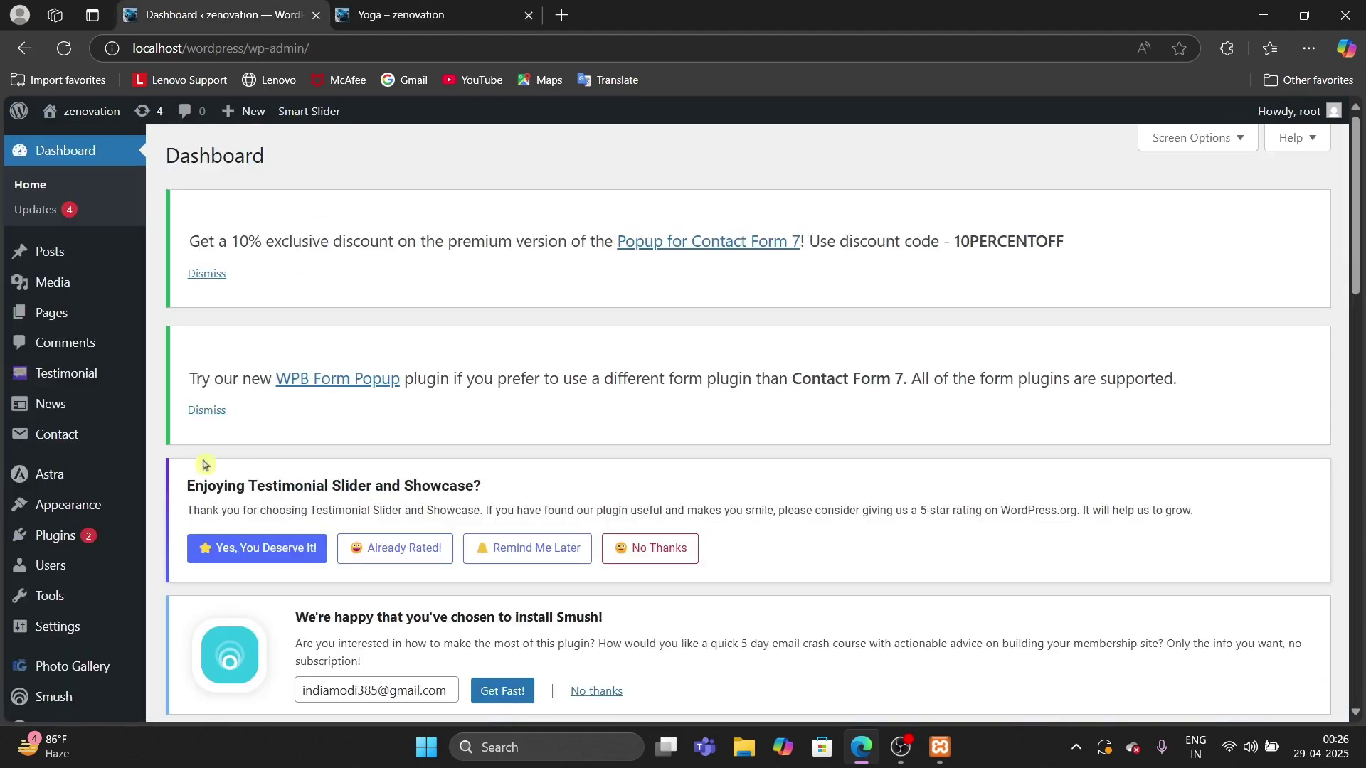
{"action": "mouse_move", "coordinate": [143, 533]}
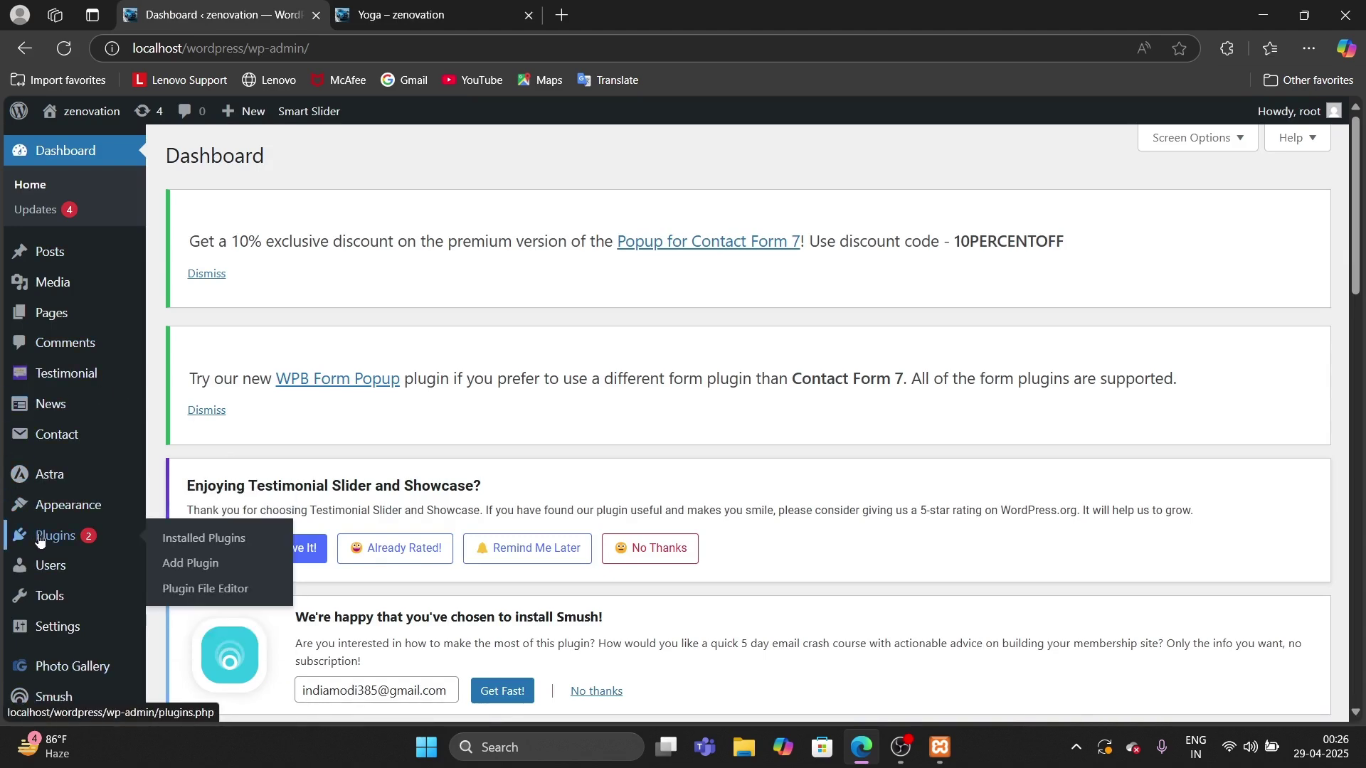
{"action": "left_click", "coordinate": [178, 567]}
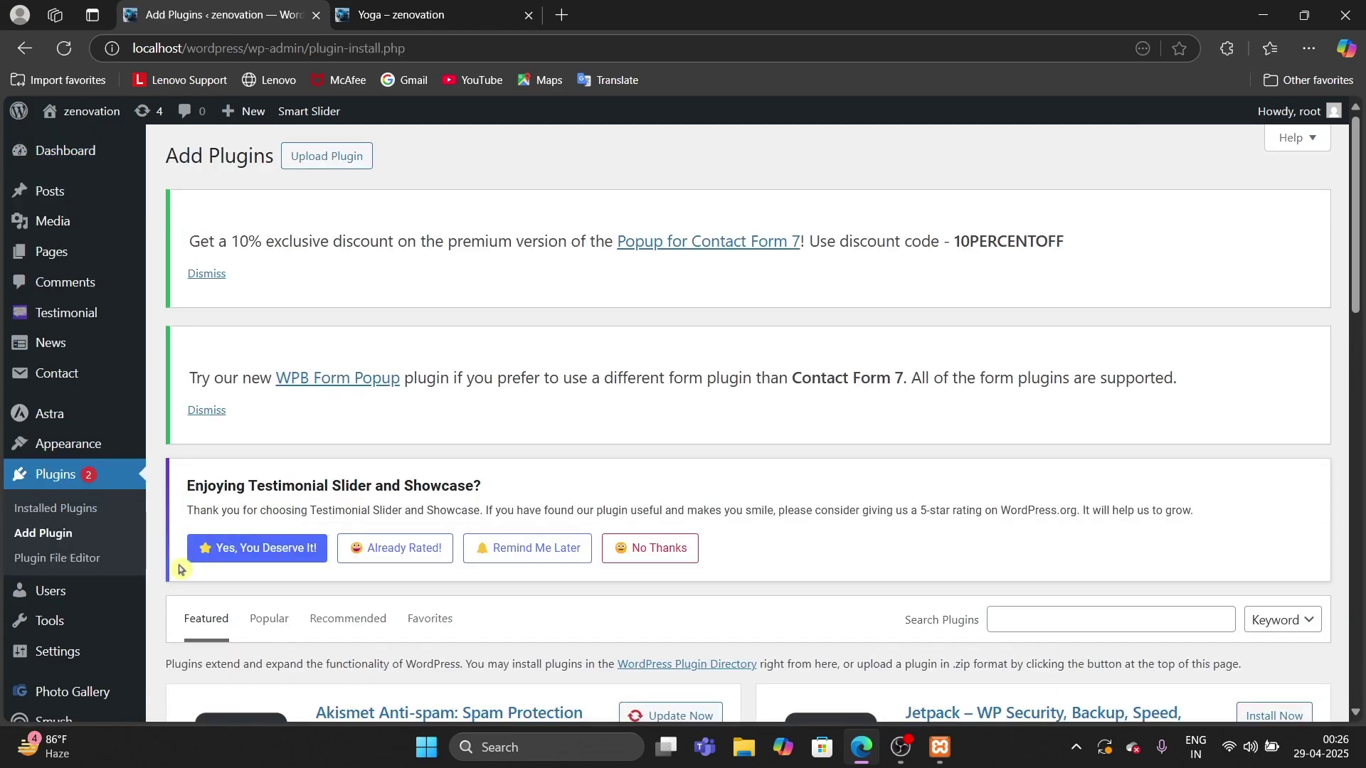
{"action": "scroll", "coordinate": [603, 520], "scroll_direction": "down", "scroll_amount": 3}
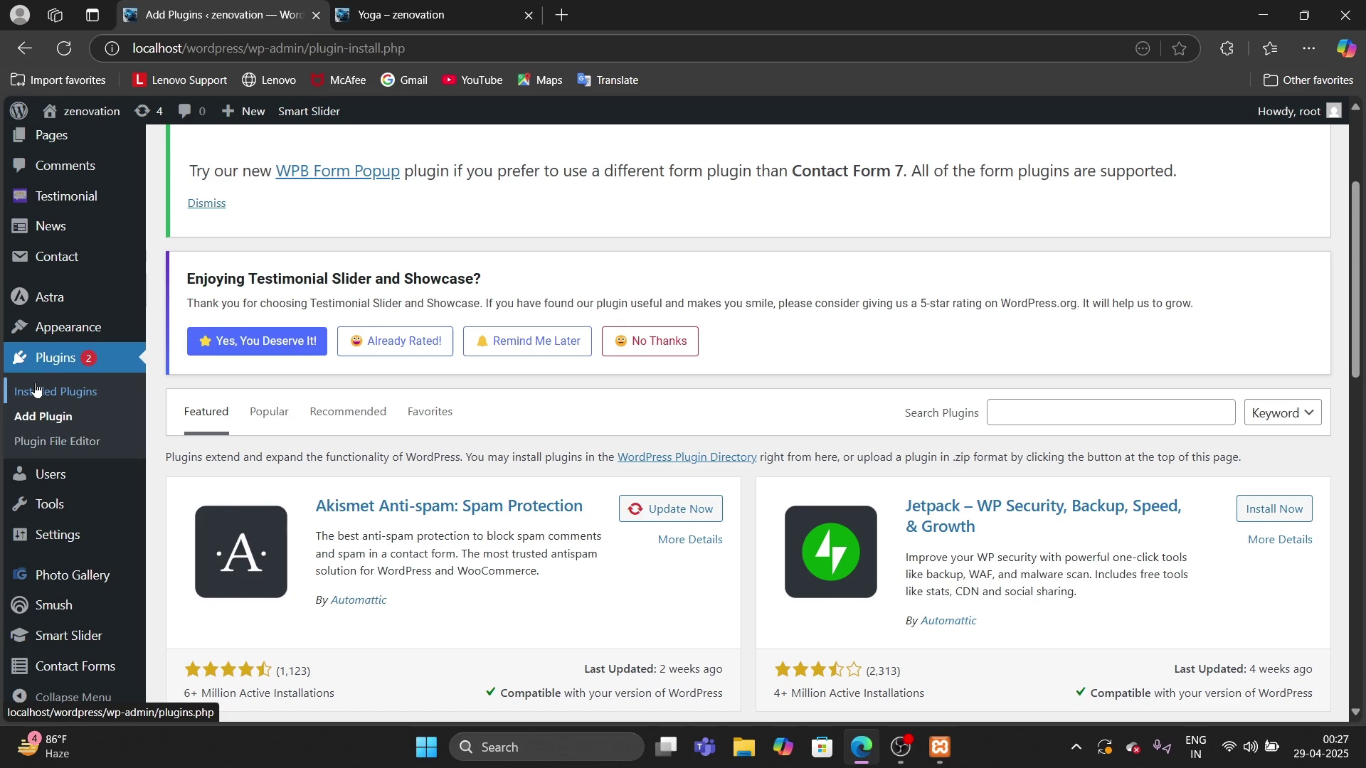
{"action": "left_click", "coordinate": [1000, 413]}
{"action": "type", "text": "prelo"}
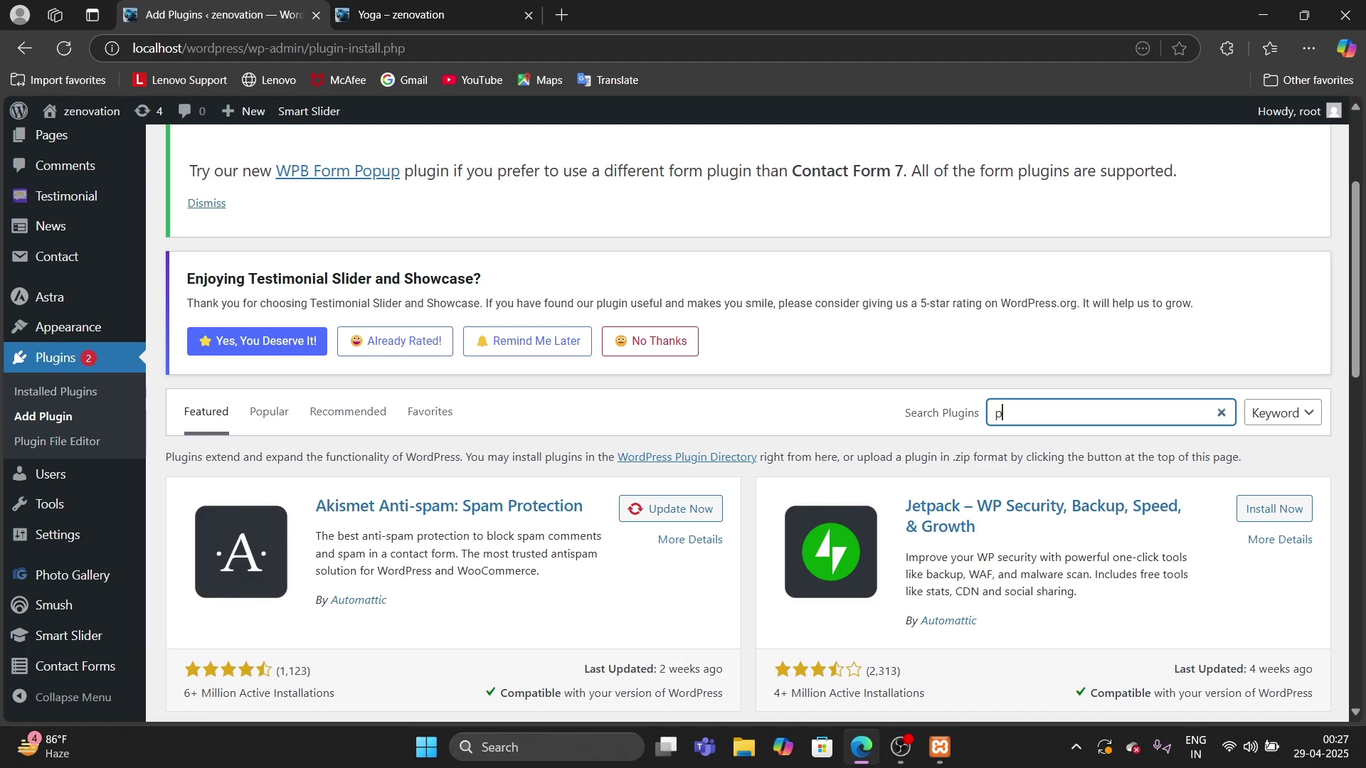
{"action": "type", "text": "ader"}
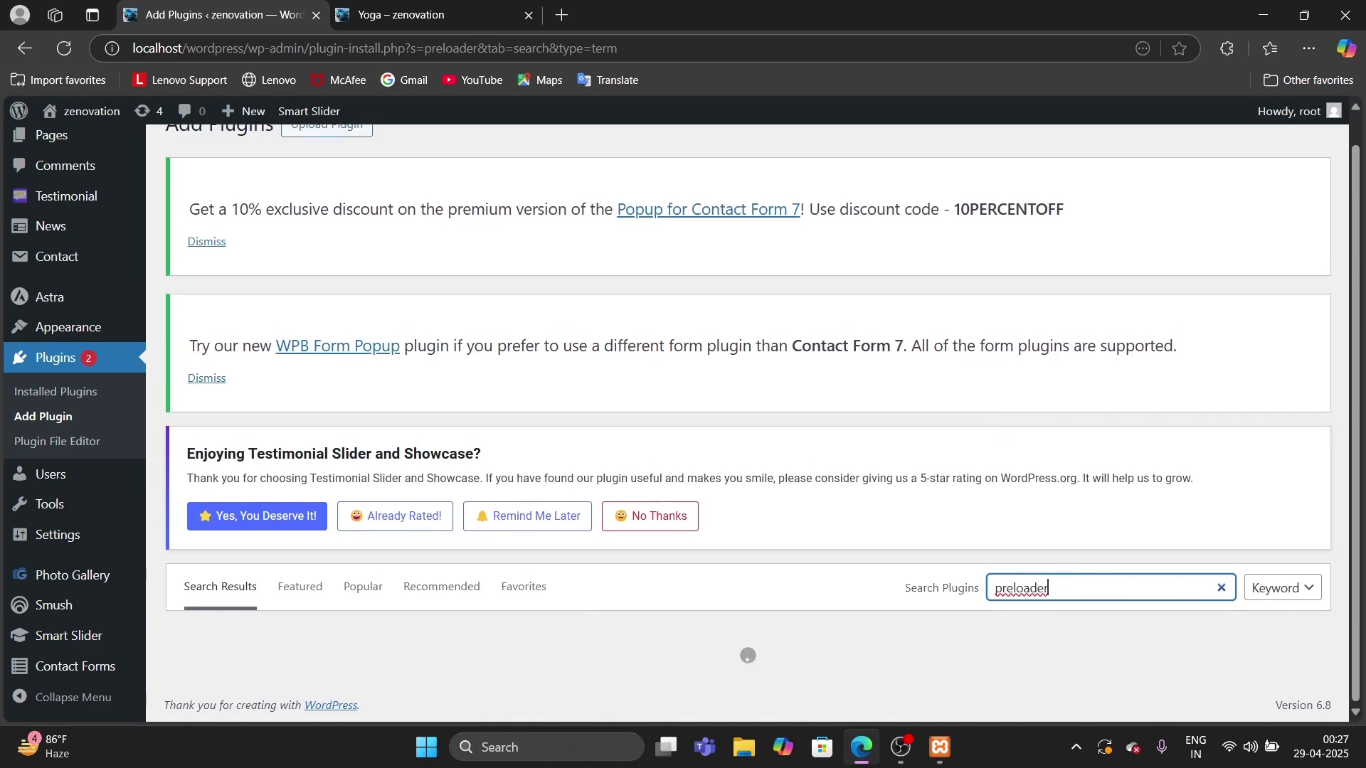
- Review the preloader search results, and install and activate the plugin titled simply "Preloader"
{"action": "scroll", "coordinate": [999, 414], "scroll_direction": "down", "scroll_amount": 1}
{"action": "scroll", "coordinate": [998, 415], "scroll_direction": "down", "scroll_amount": 1}
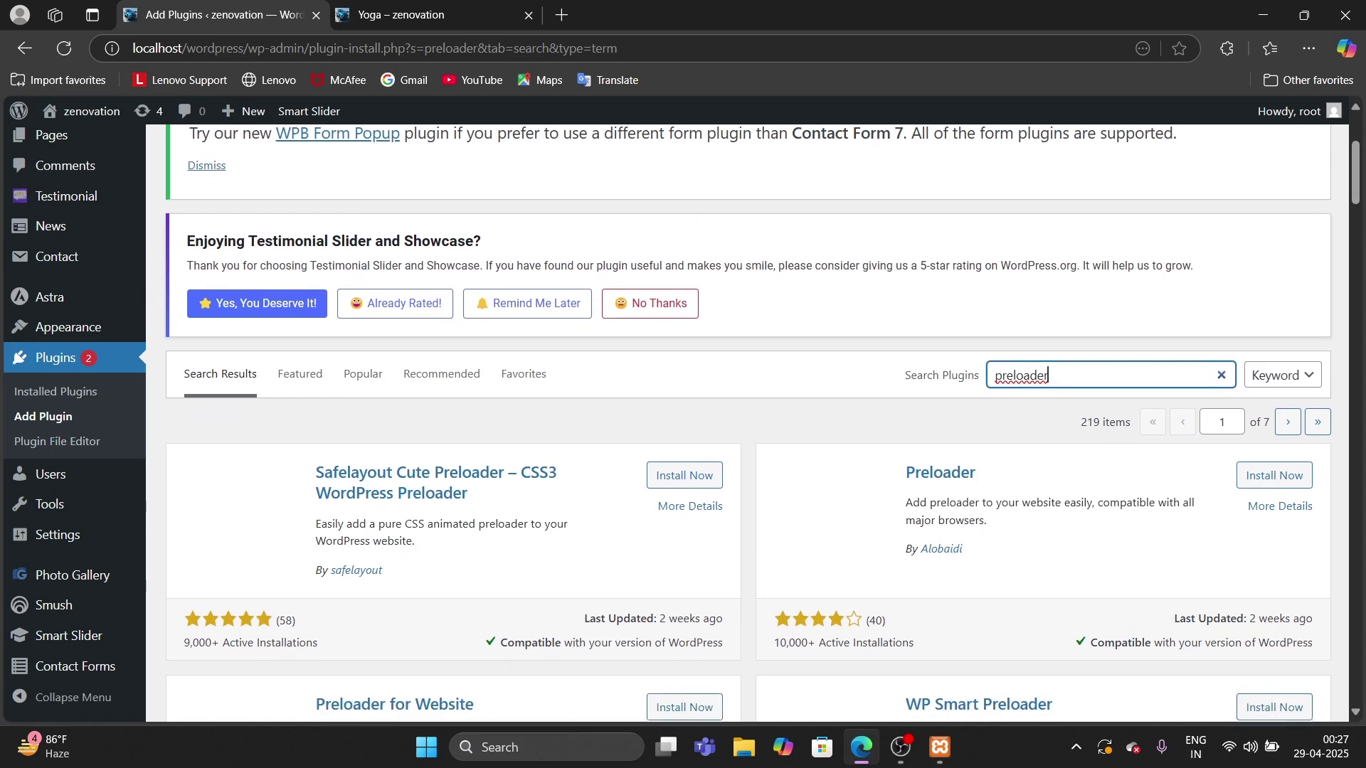
{"action": "scroll", "coordinate": [998, 415], "scroll_direction": "down", "scroll_amount": 1}
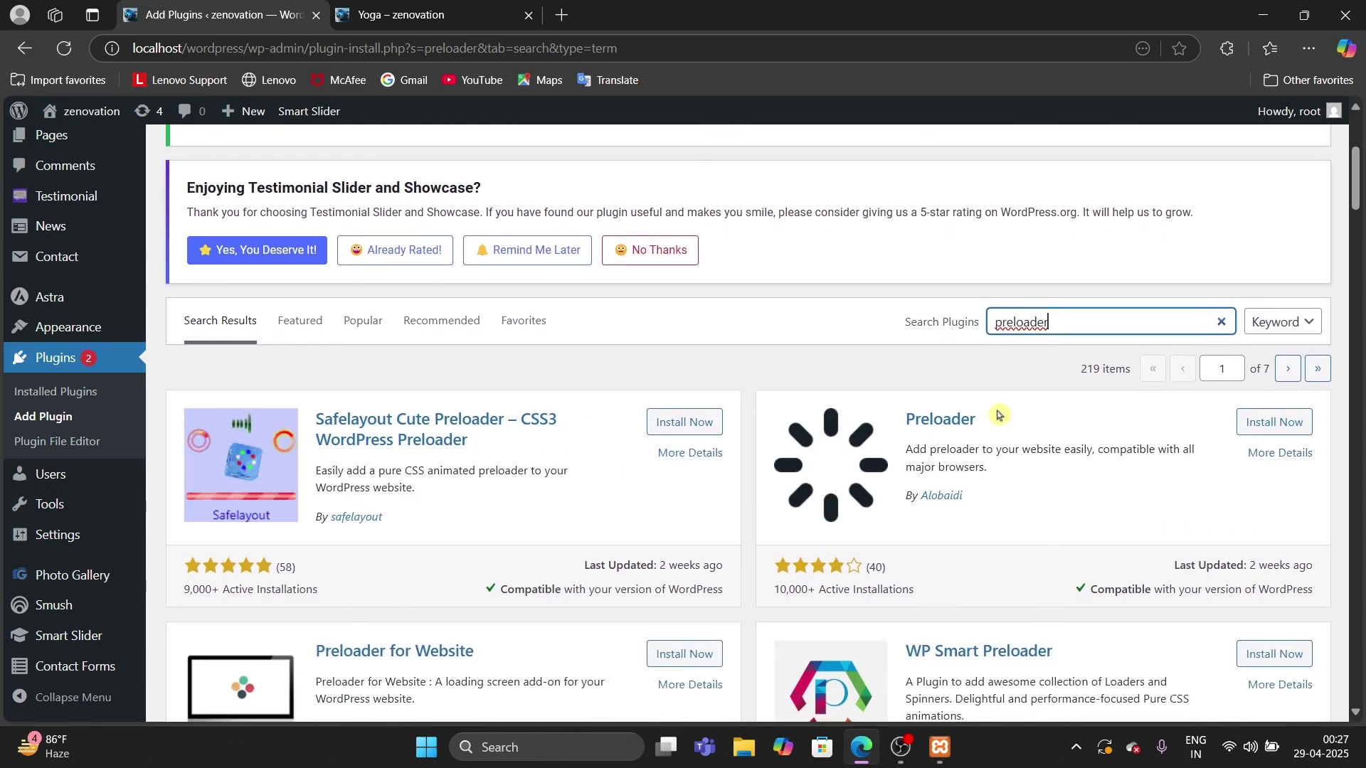
{"action": "scroll", "coordinate": [804, 535], "scroll_direction": "down", "scroll_amount": 1}
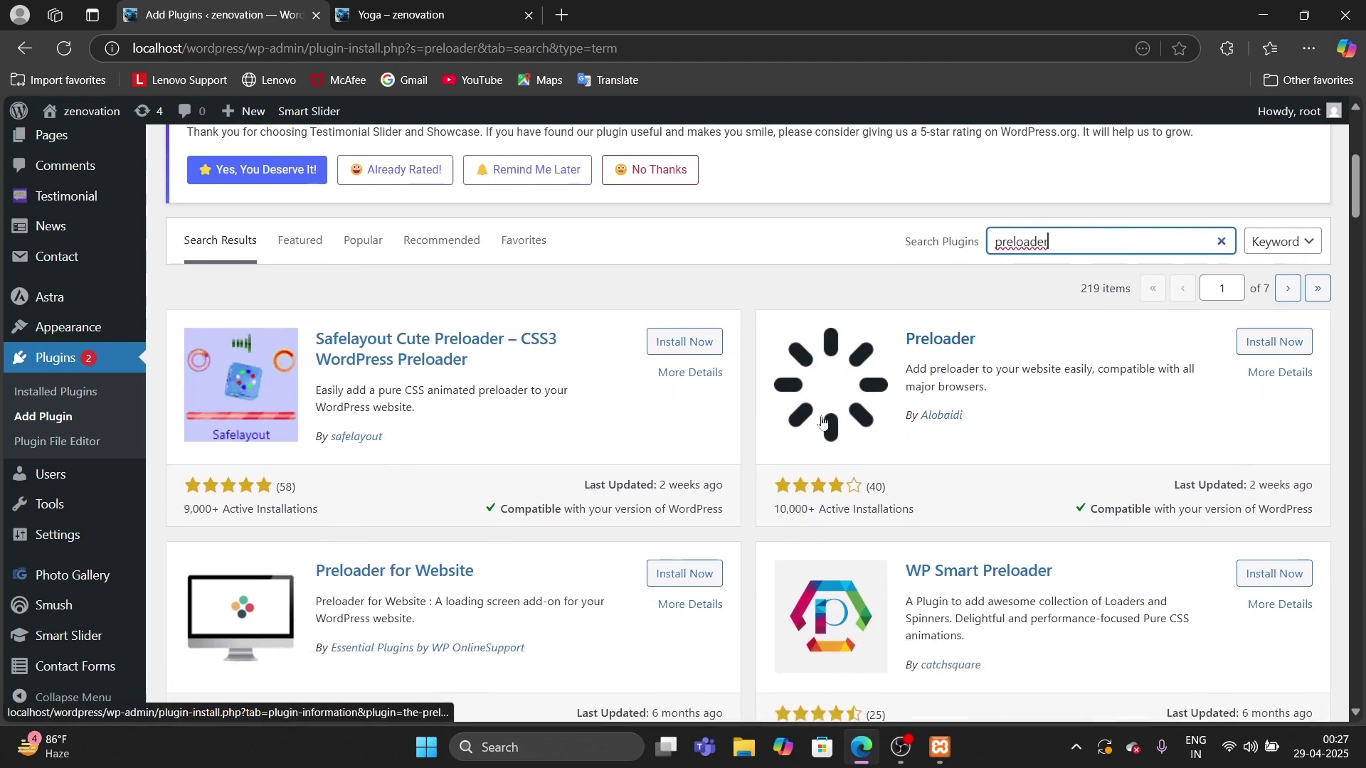
{"action": "scroll", "coordinate": [825, 405], "scroll_direction": "down", "scroll_amount": 2}
{"action": "scroll", "coordinate": [804, 507], "scroll_direction": "down", "scroll_amount": 1}
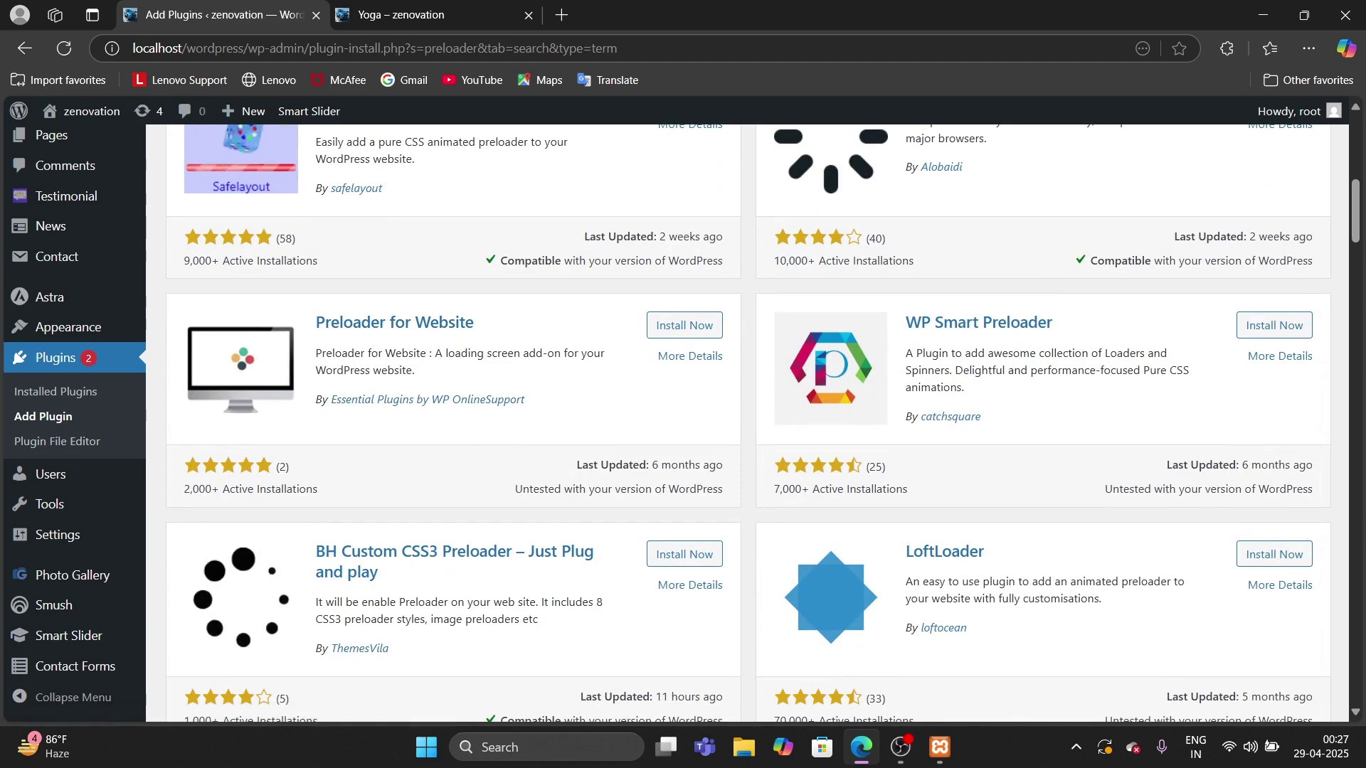
{"action": "scroll", "coordinate": [982, 441], "scroll_direction": "down", "scroll_amount": 2}
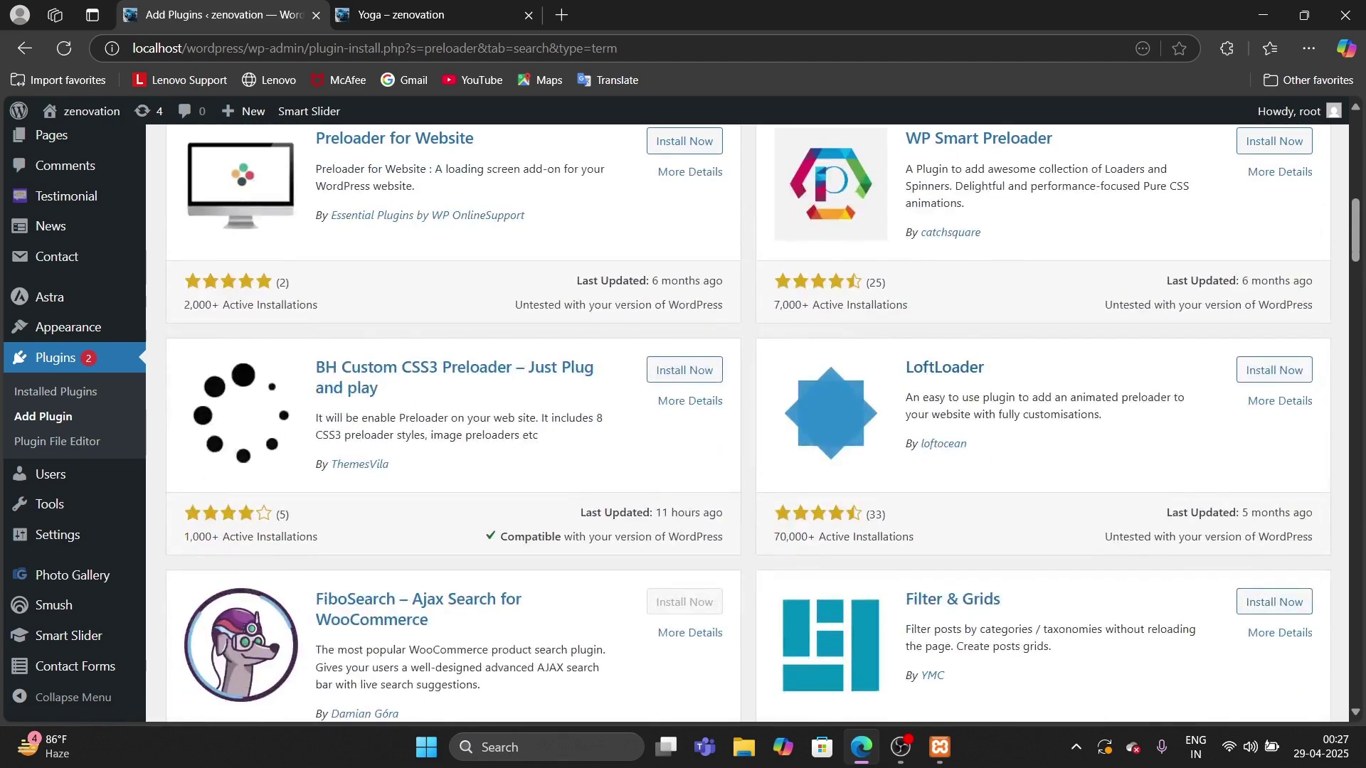
{"action": "scroll", "coordinate": [516, 377], "scroll_direction": "up", "scroll_amount": 4}
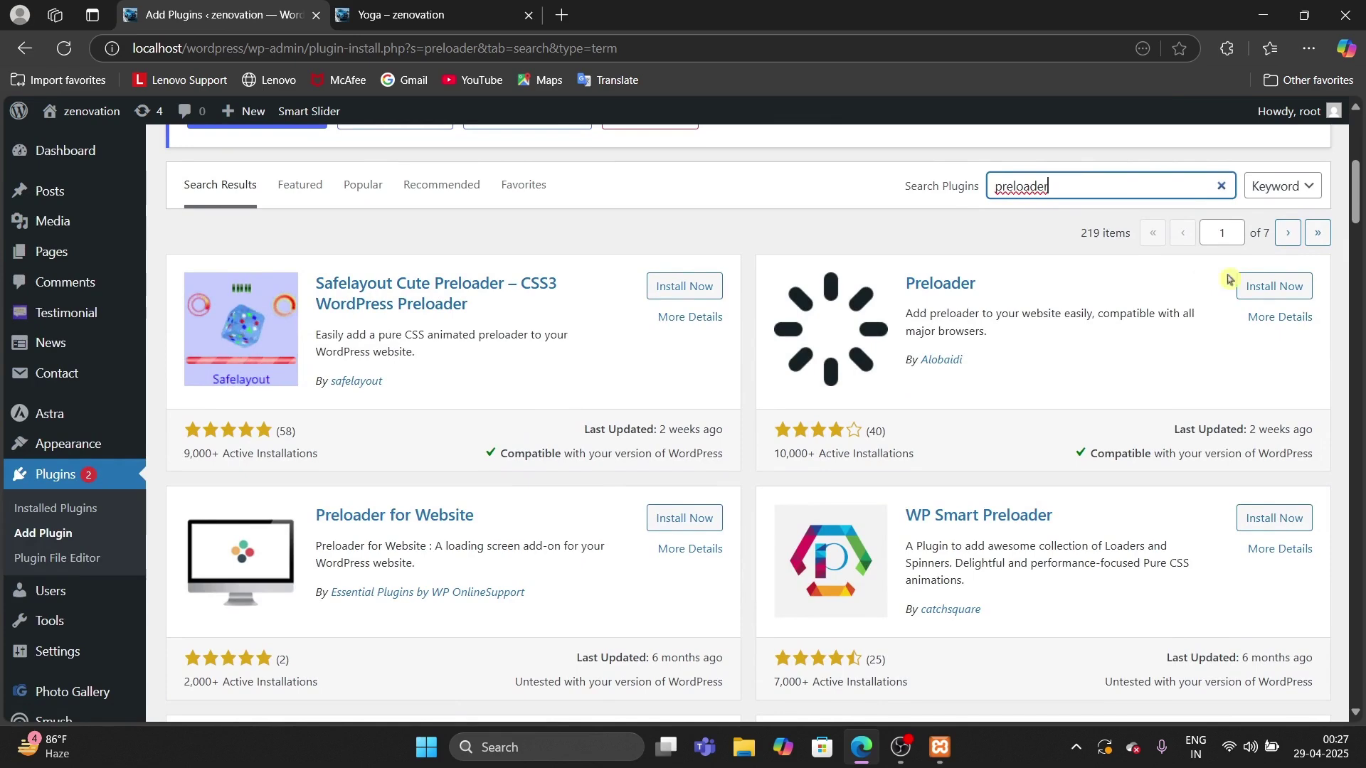
{"action": "left_click", "coordinate": [1277, 288]}
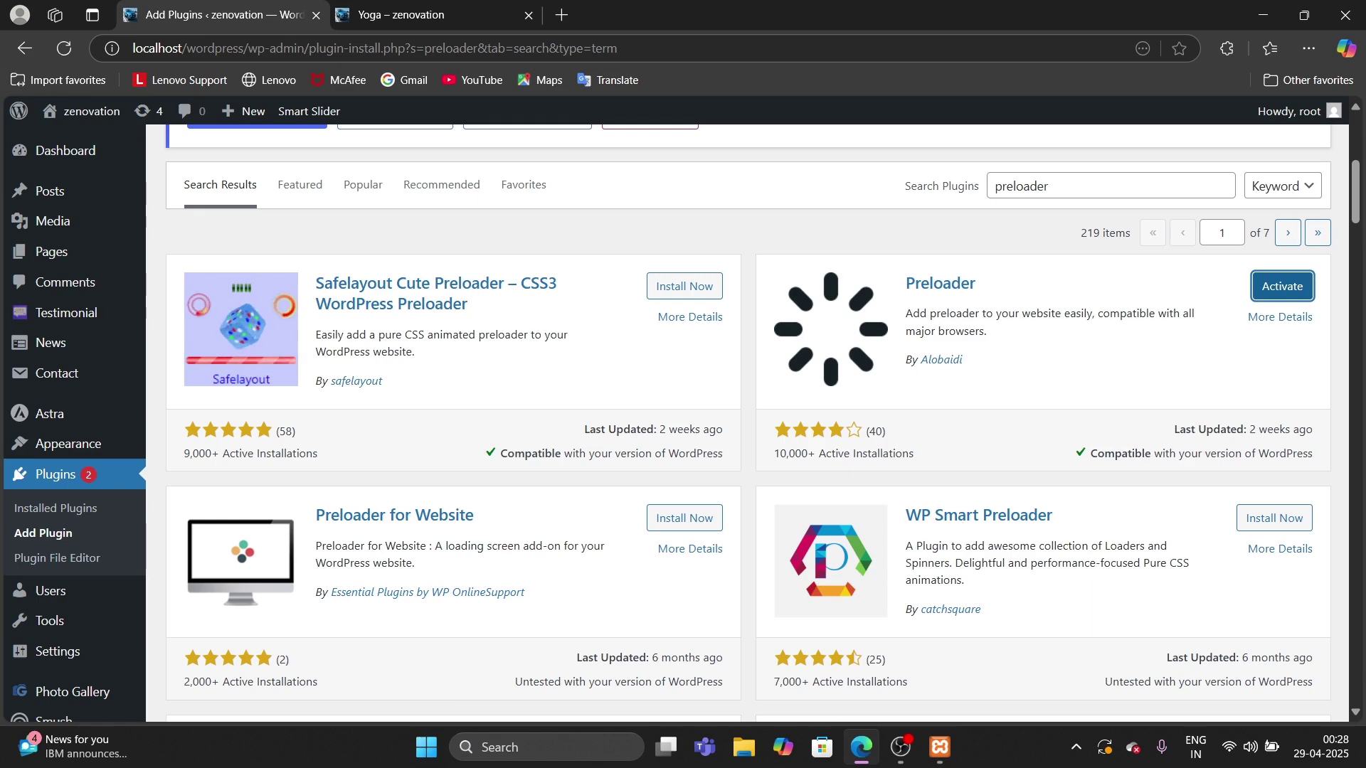
{"action": "left_click", "coordinate": [1268, 289]}
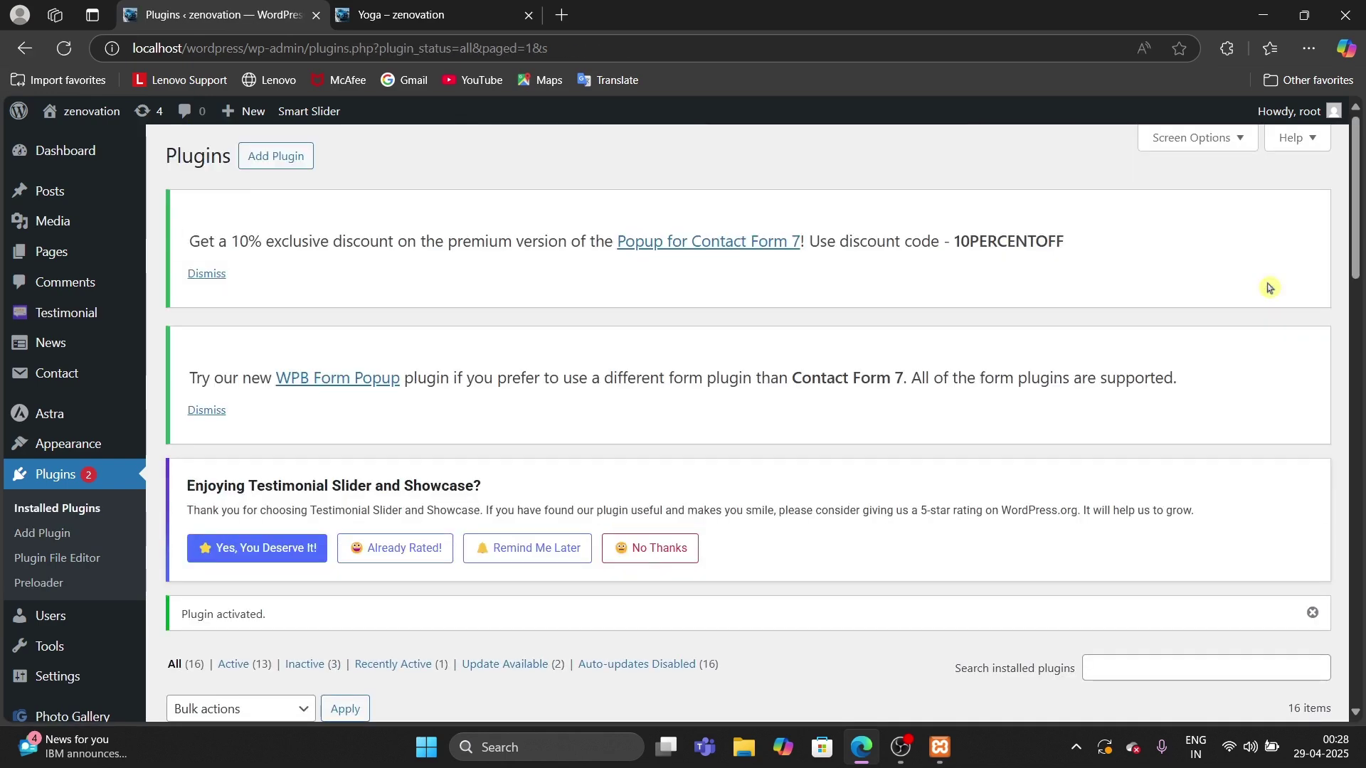
- Open the settings of the Preloader plugin from the list of installed plugins
{"action": "scroll", "coordinate": [1269, 288], "scroll_direction": "down", "scroll_amount": 4}
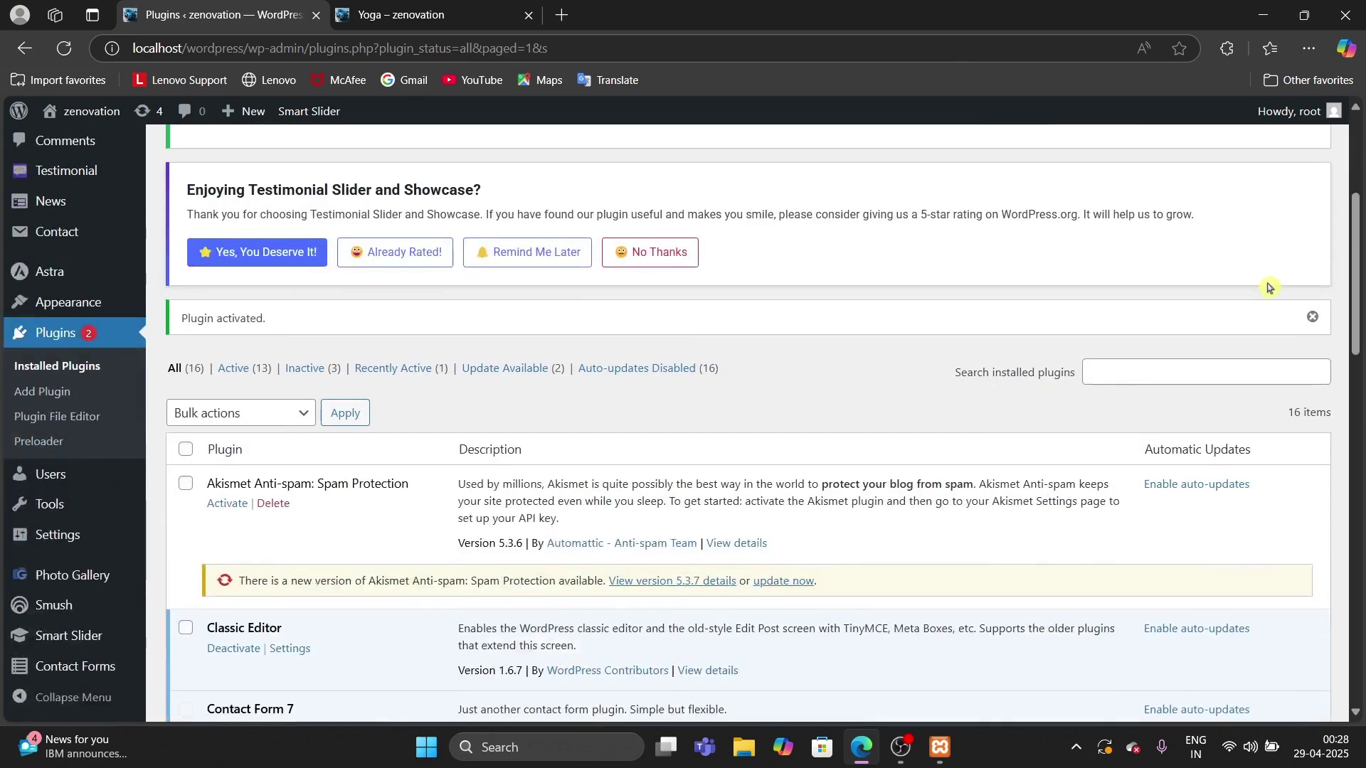
{"action": "scroll", "coordinate": [1269, 288], "scroll_direction": "down", "scroll_amount": 7}
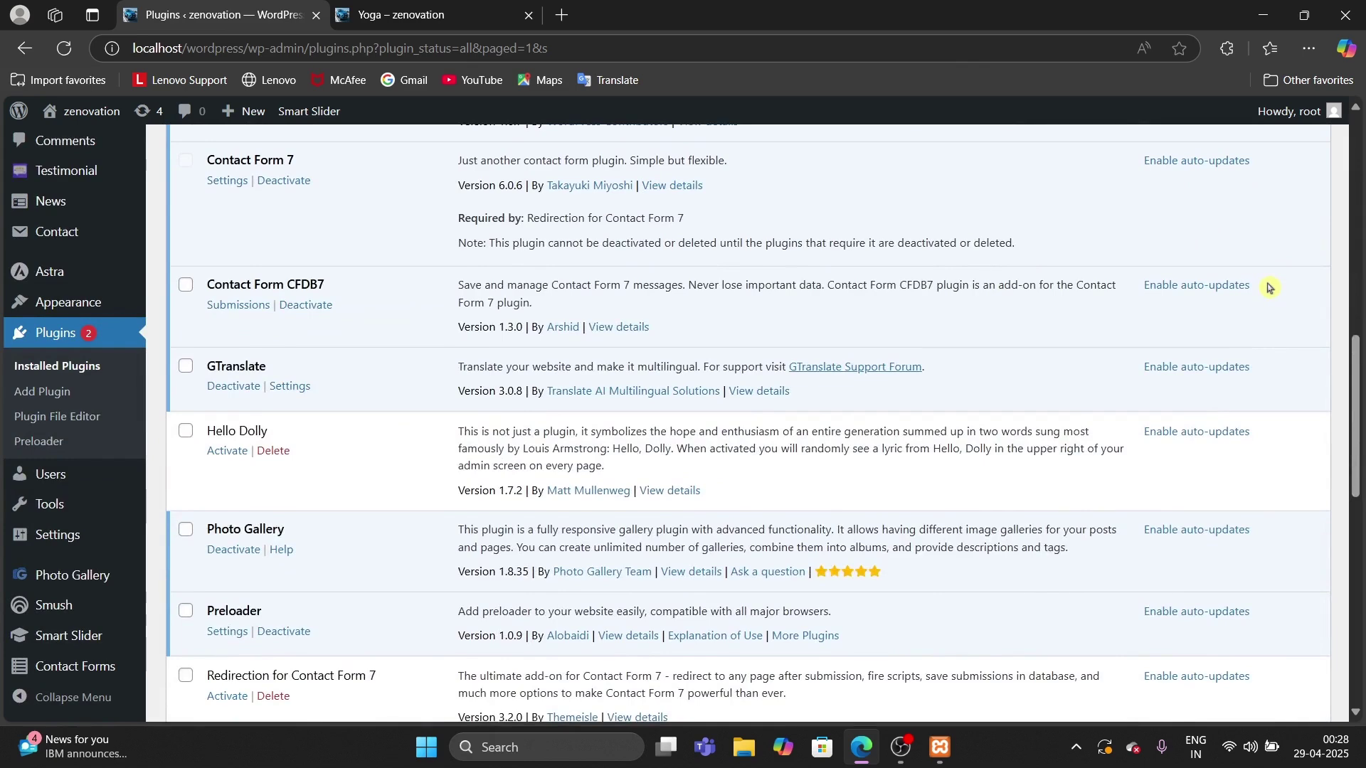
{"action": "scroll", "coordinate": [1269, 287], "scroll_direction": "down", "scroll_amount": 2}
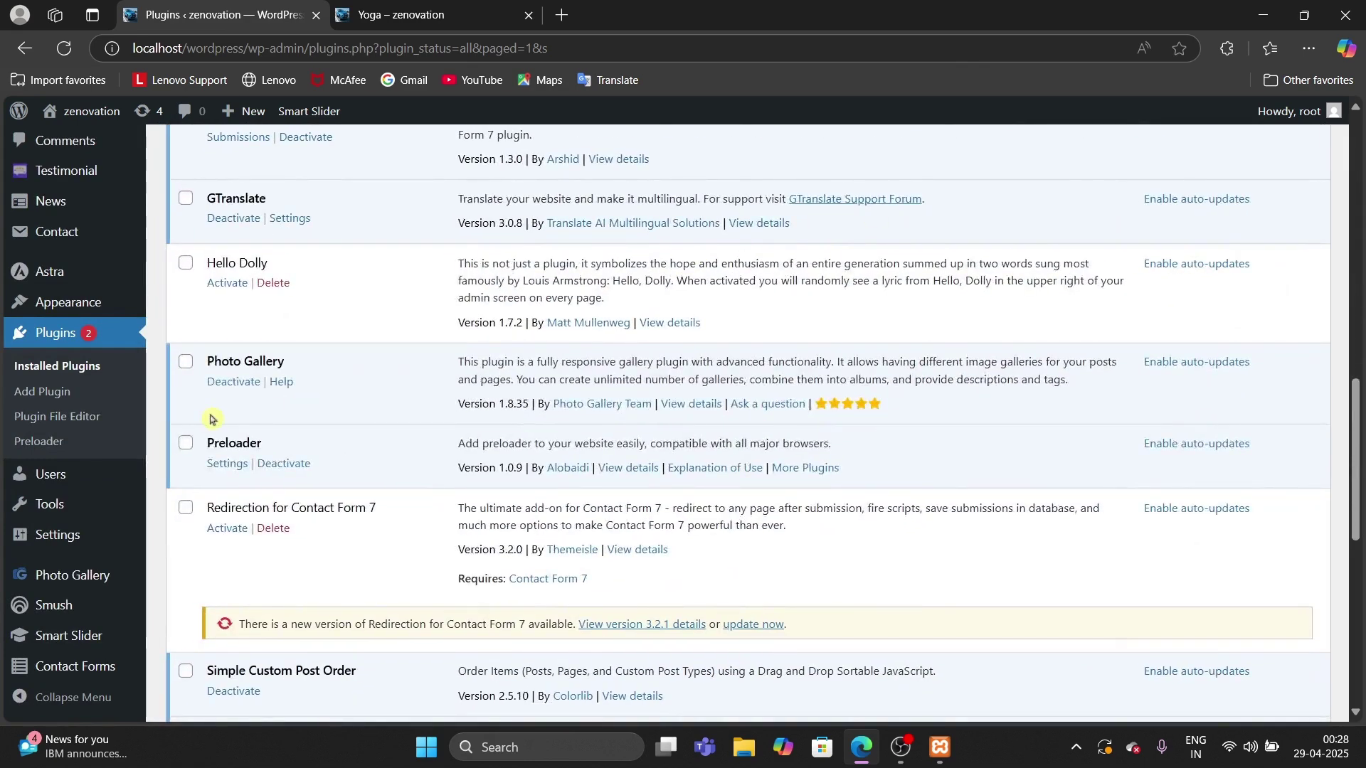
{"action": "left_click", "coordinate": [226, 471]}
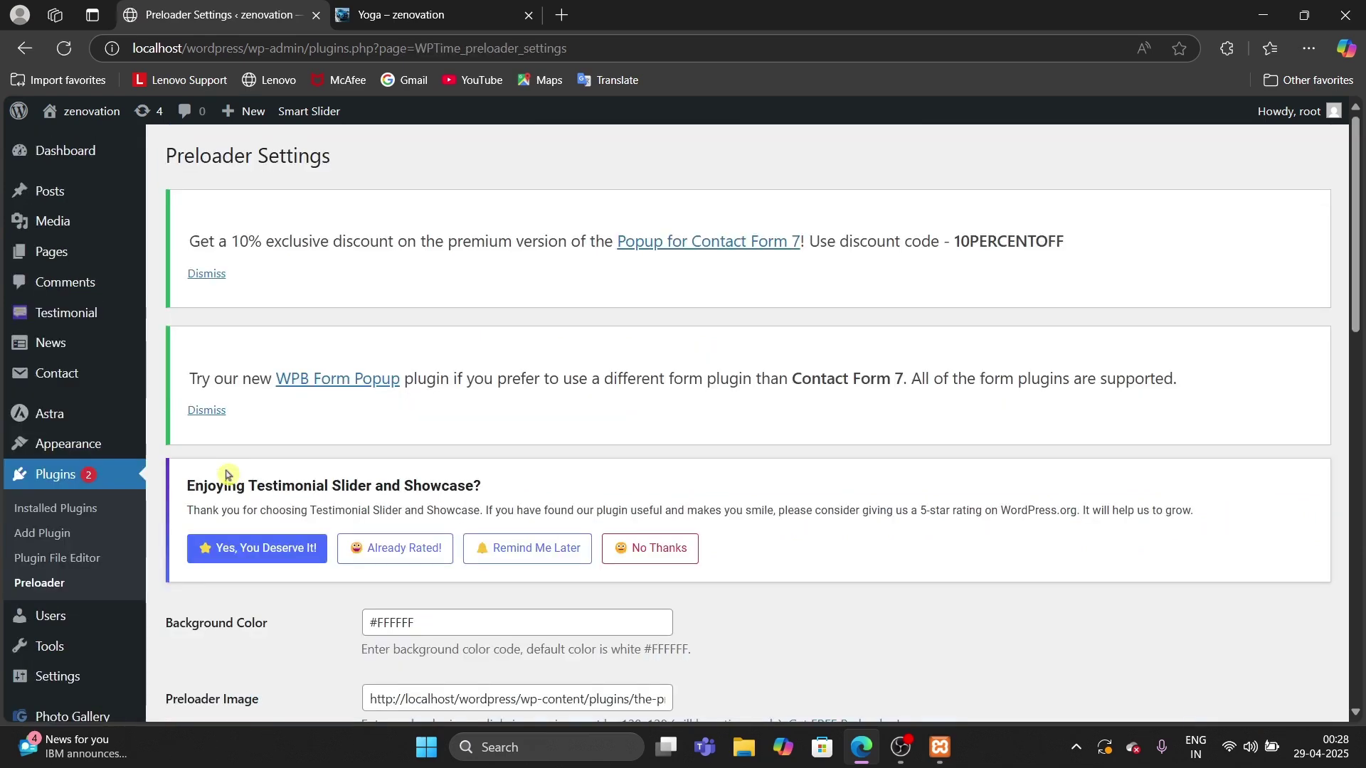
- Examine the Background Color setting of the preloader and its hint about the default color code
{"action": "scroll", "coordinate": [228, 475], "scroll_direction": "down", "scroll_amount": 3}
{"action": "scroll", "coordinate": [228, 474], "scroll_direction": "down", "scroll_amount": 2}
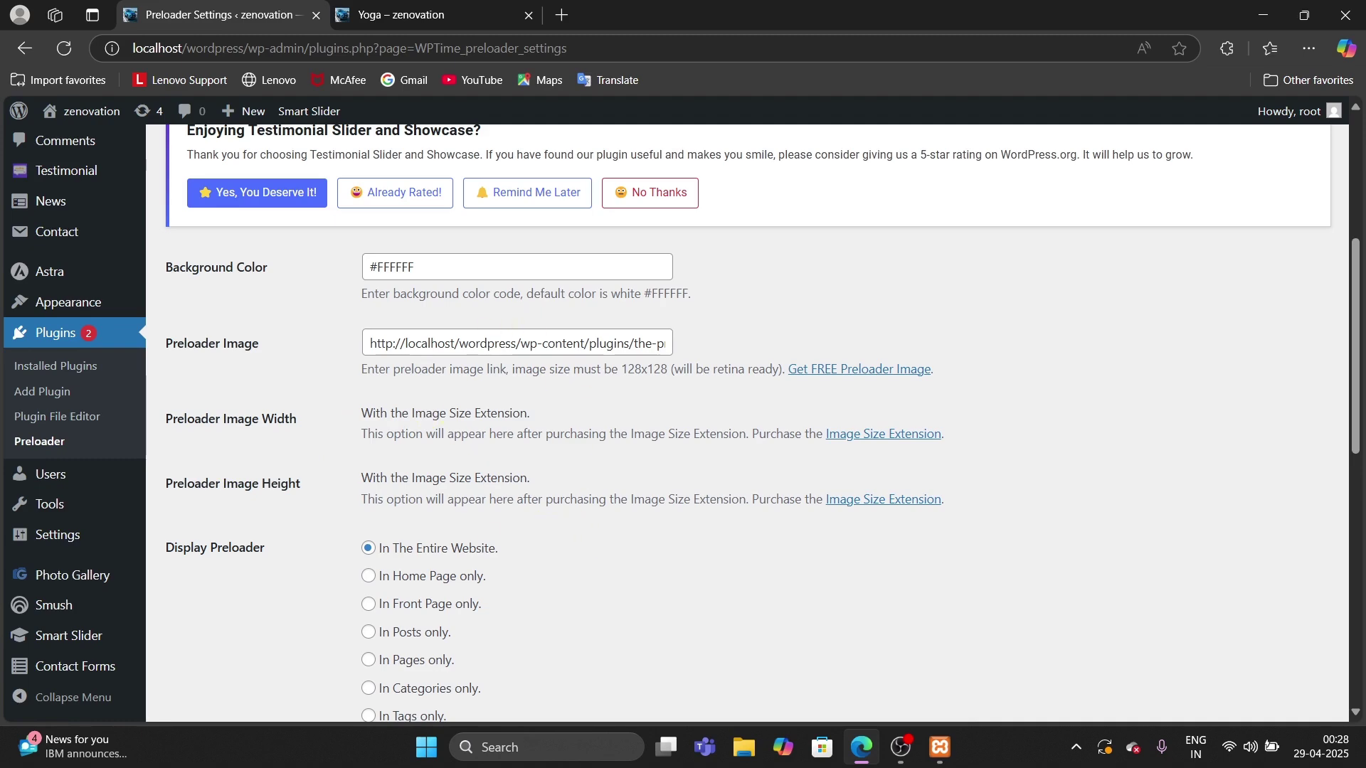
{"action": "left_click_drag", "start_coordinate": [417, 268], "coordinate": [362, 276]}
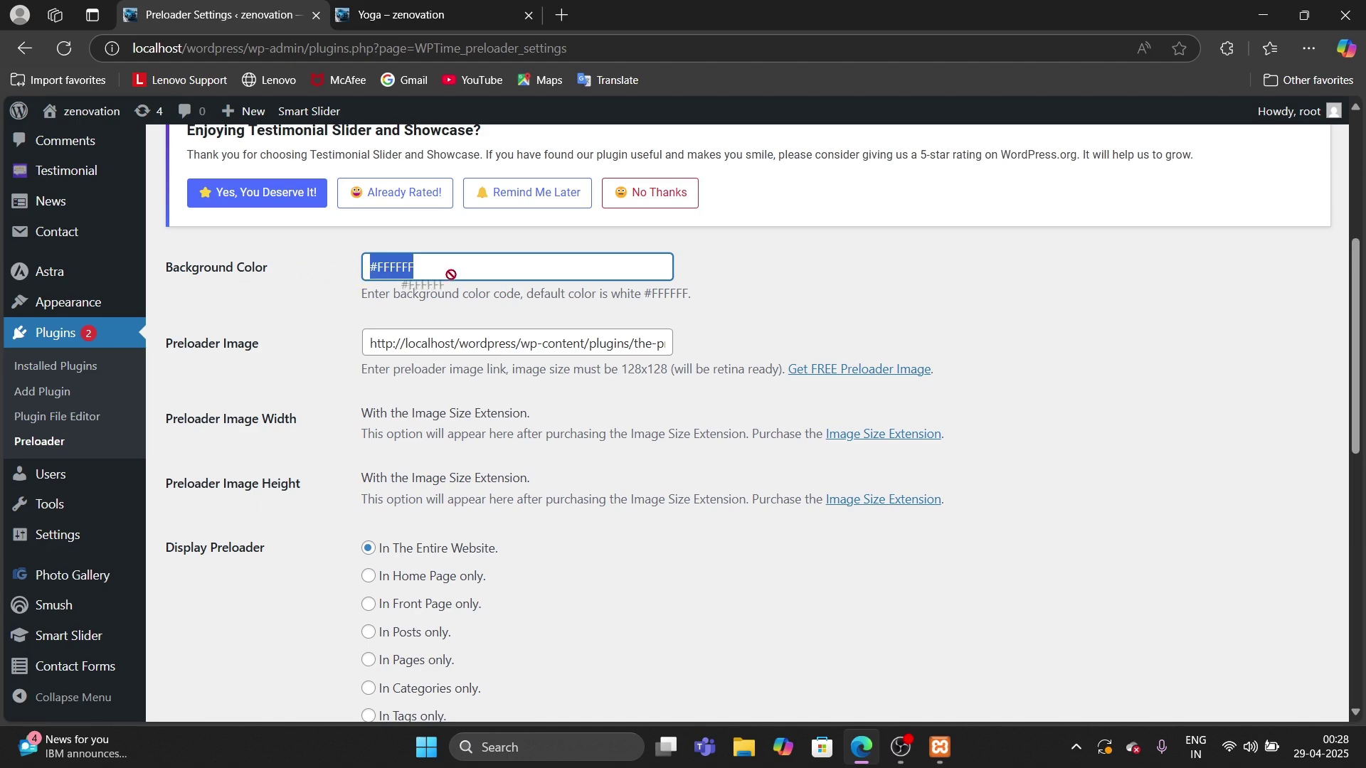
{"action": "left_click", "coordinate": [802, 253]}
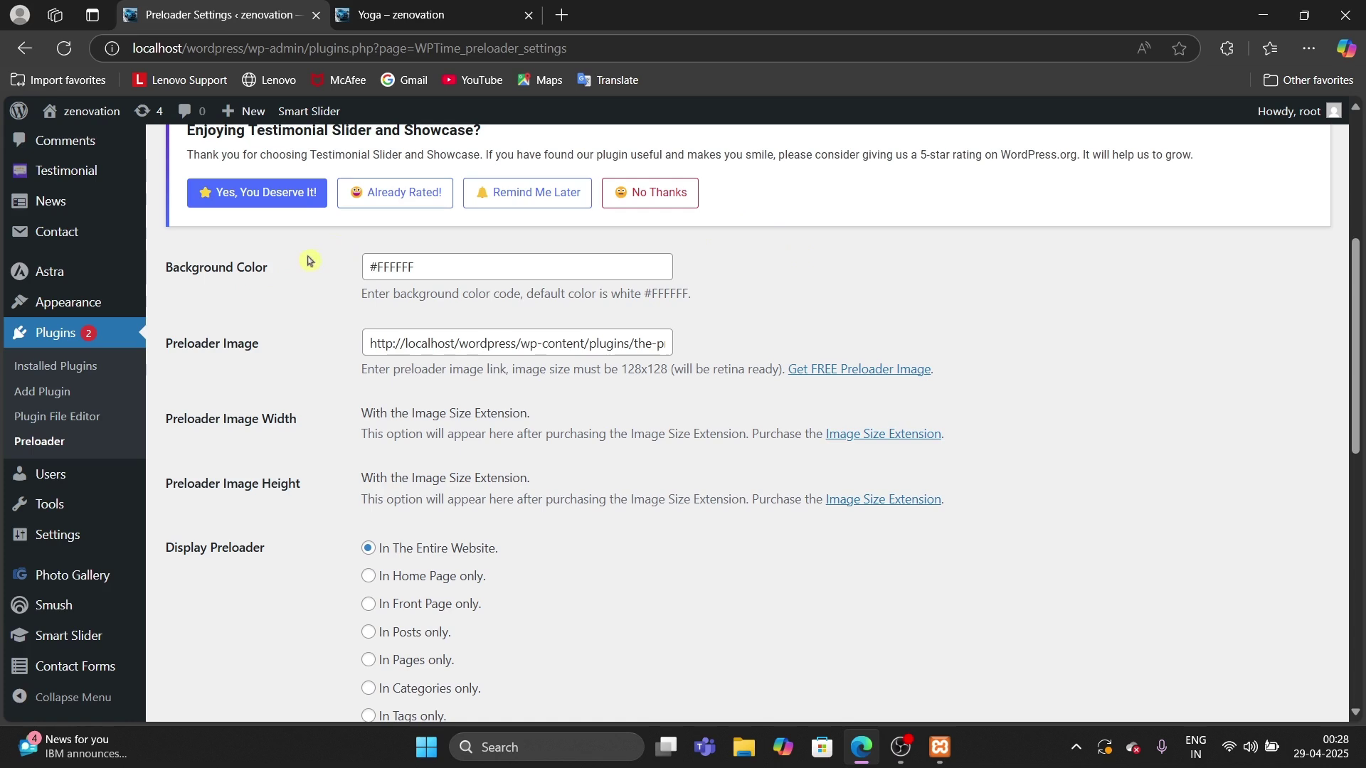
{"action": "left_click", "coordinate": [441, 268]}
{"action": "left_click_drag", "start_coordinate": [441, 268], "coordinate": [327, 274]}
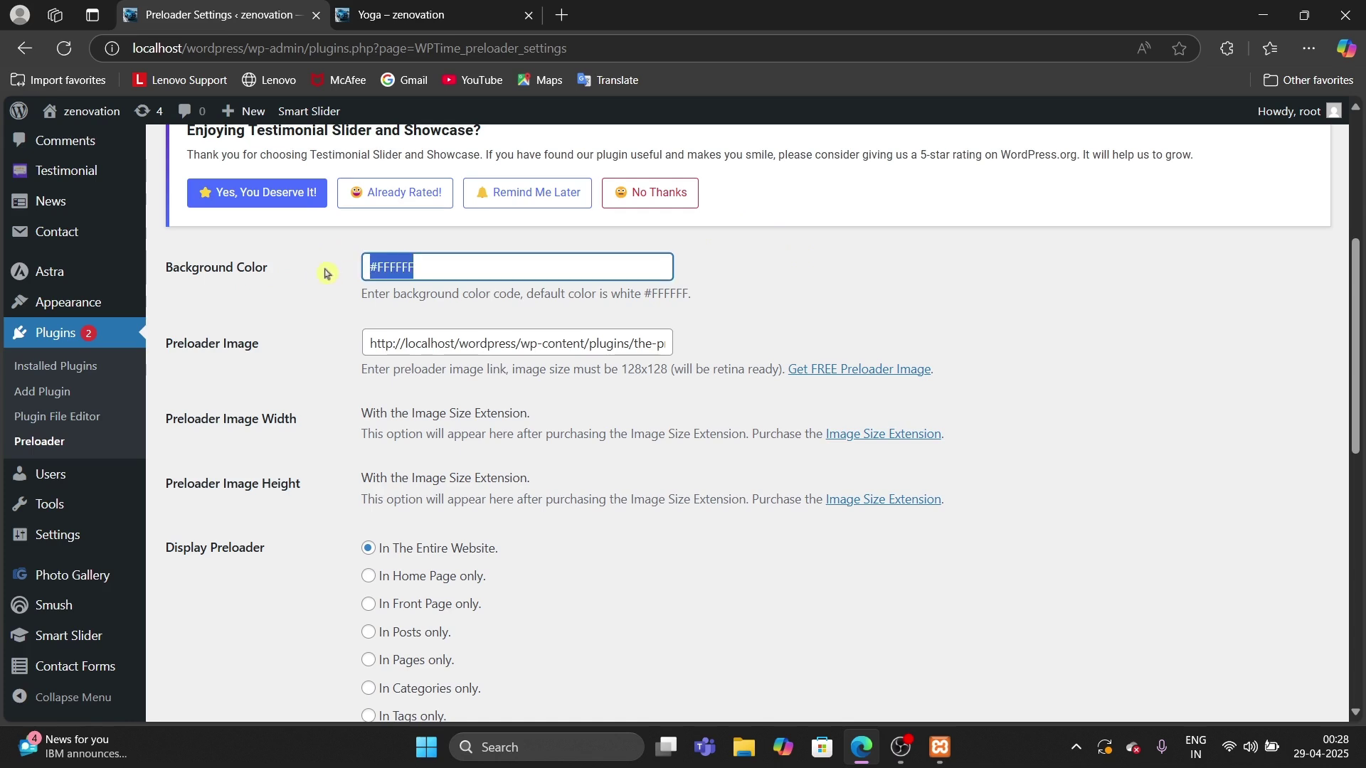
{"action": "left_click_drag", "start_coordinate": [591, 294], "coordinate": [634, 294]}
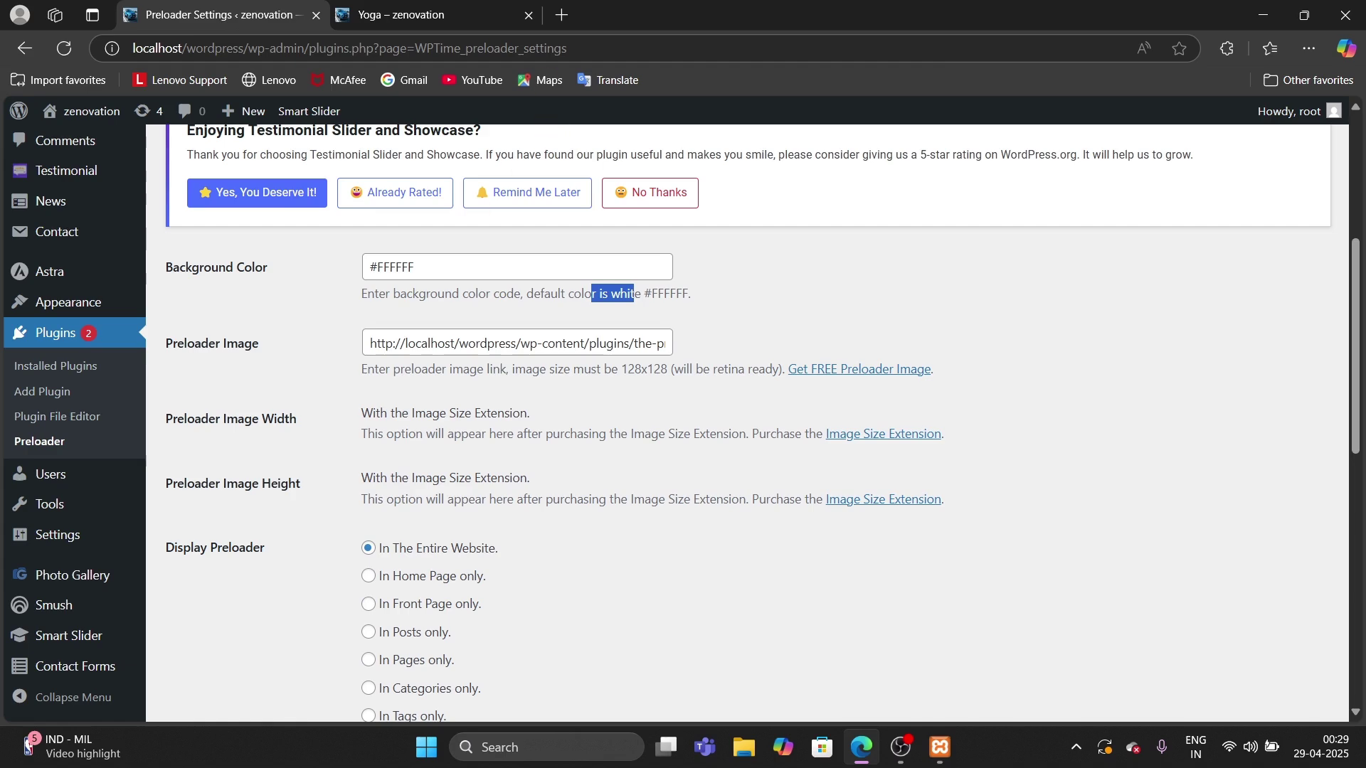
- Search the web for "blue colour colour code" in a new browser tab
{"action": "left_click", "coordinate": [562, 14]}
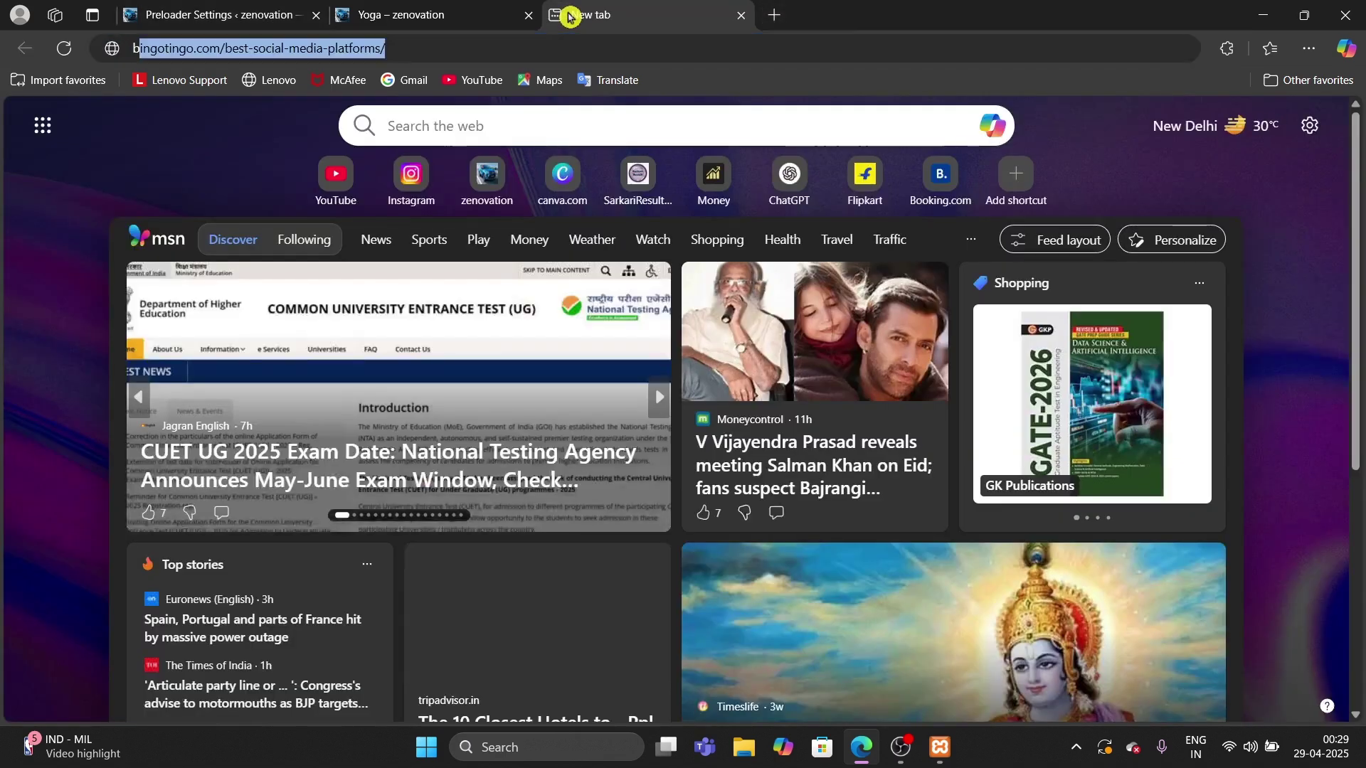
{"action": "type", "text": "blue colour co"}
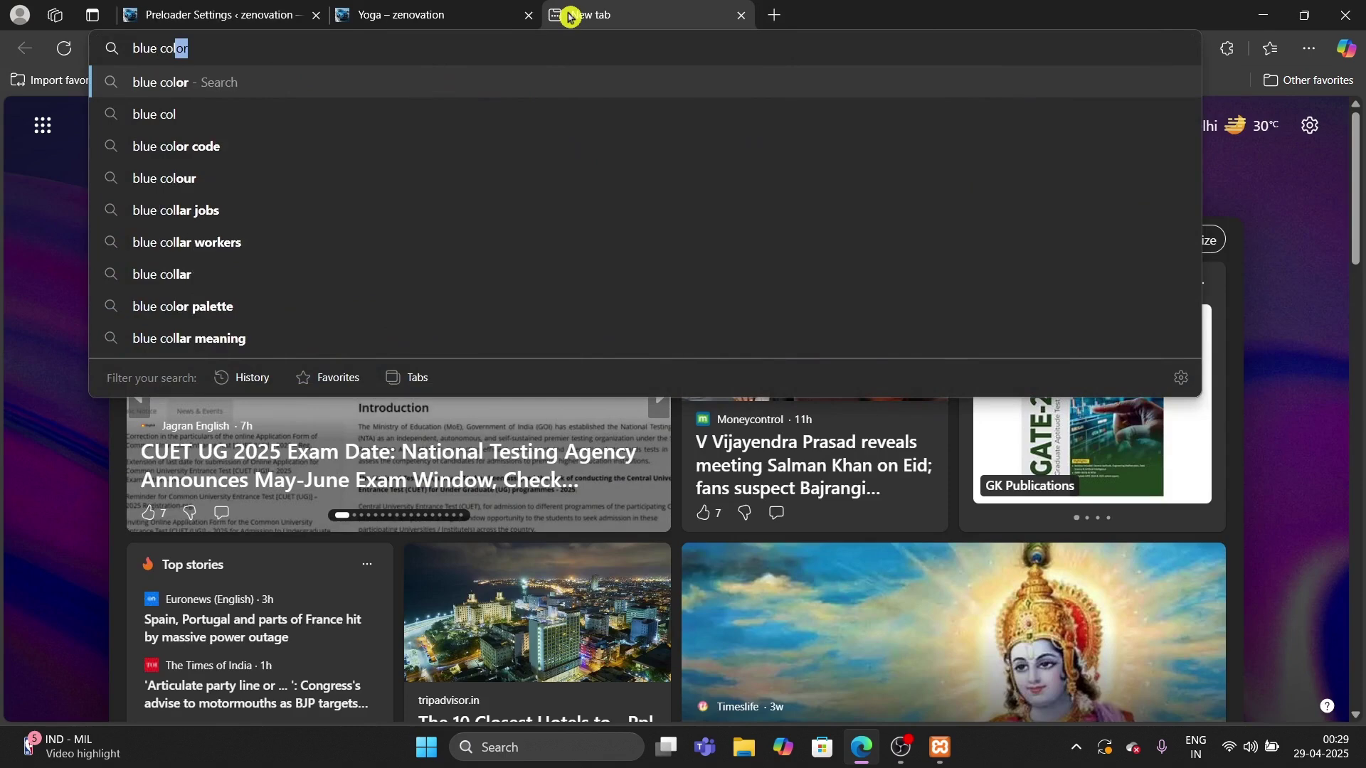
{"action": "type", "text": "lour col"}
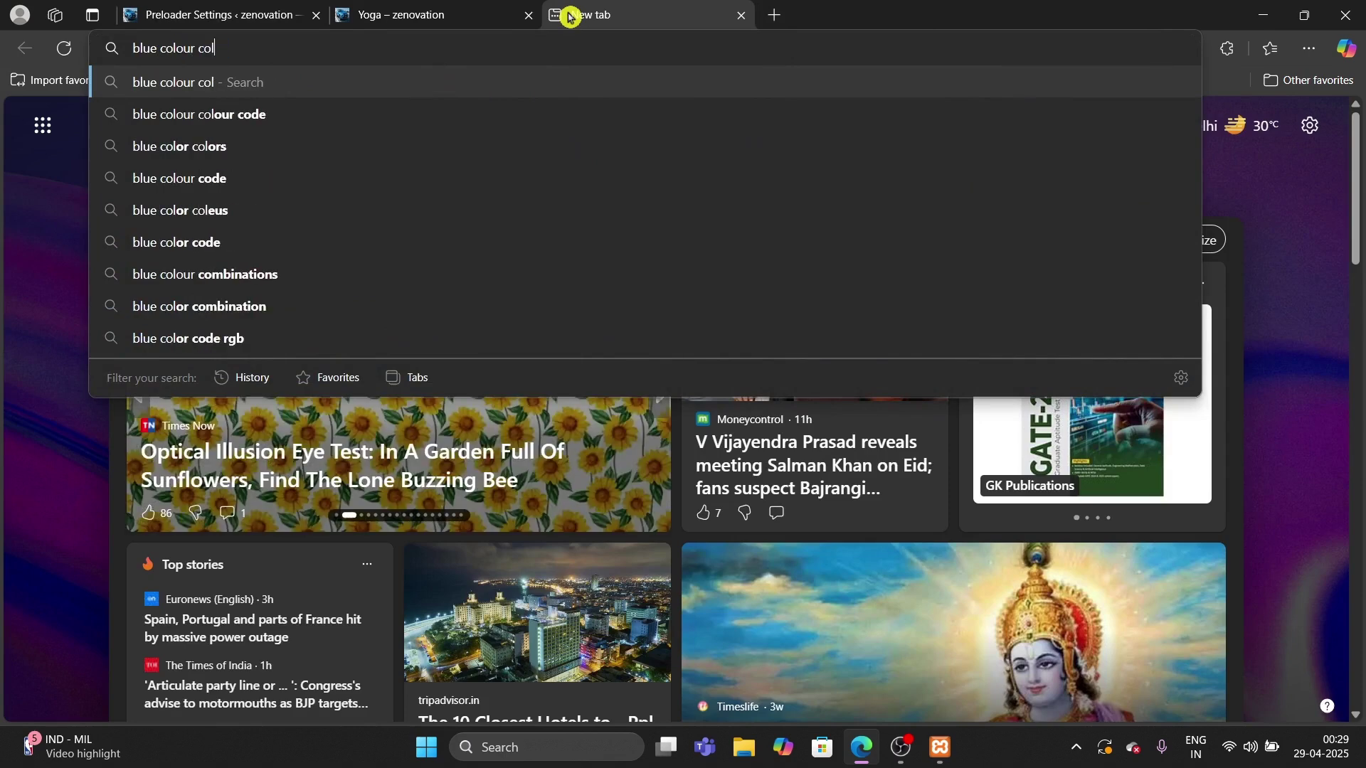
{"action": "type", "text": "de"}
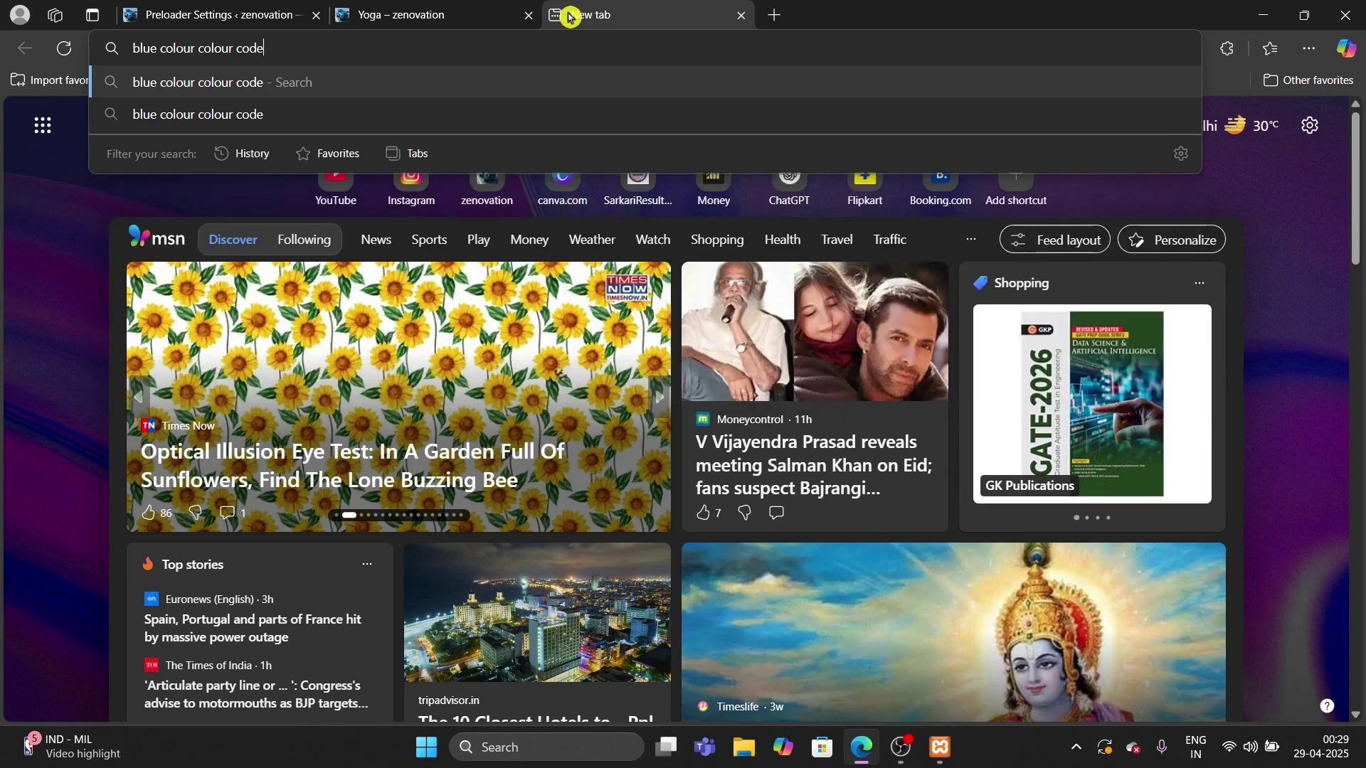
{"action": "key", "text": "Return"}
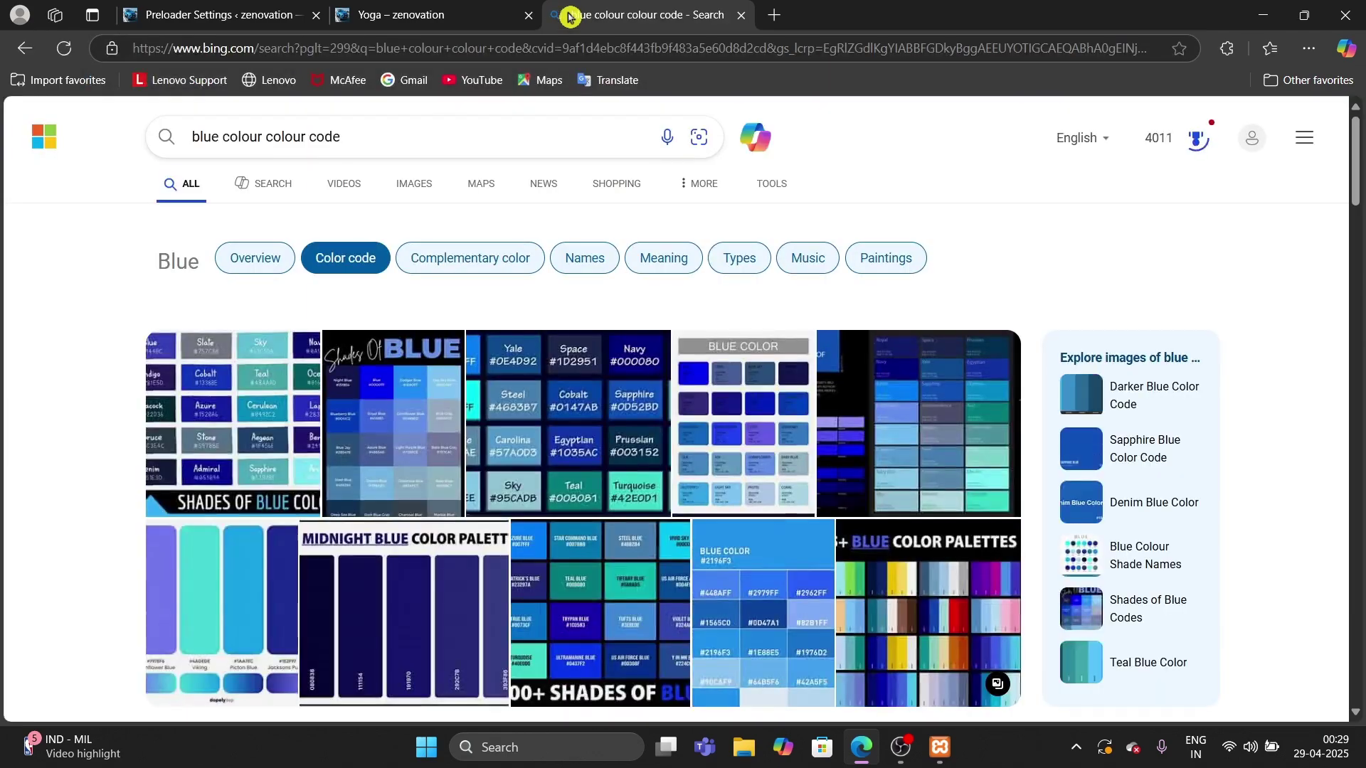
- Find the hex code for Blue among the listed colour codes, then return to the preloader settings and close the search results
{"action": "scroll", "coordinate": [586, 413], "scroll_direction": "down", "scroll_amount": 10}
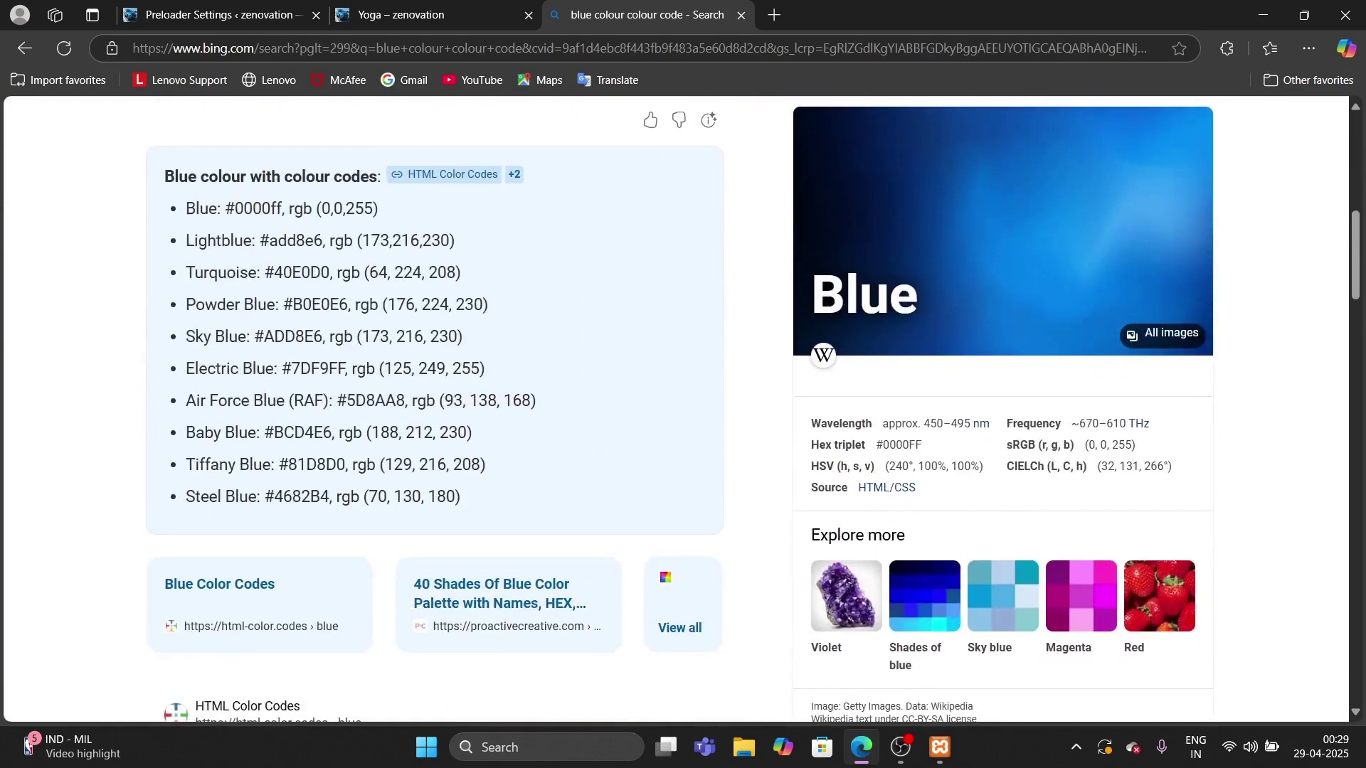
{"action": "left_click_drag", "start_coordinate": [282, 209], "coordinate": [220, 209]}
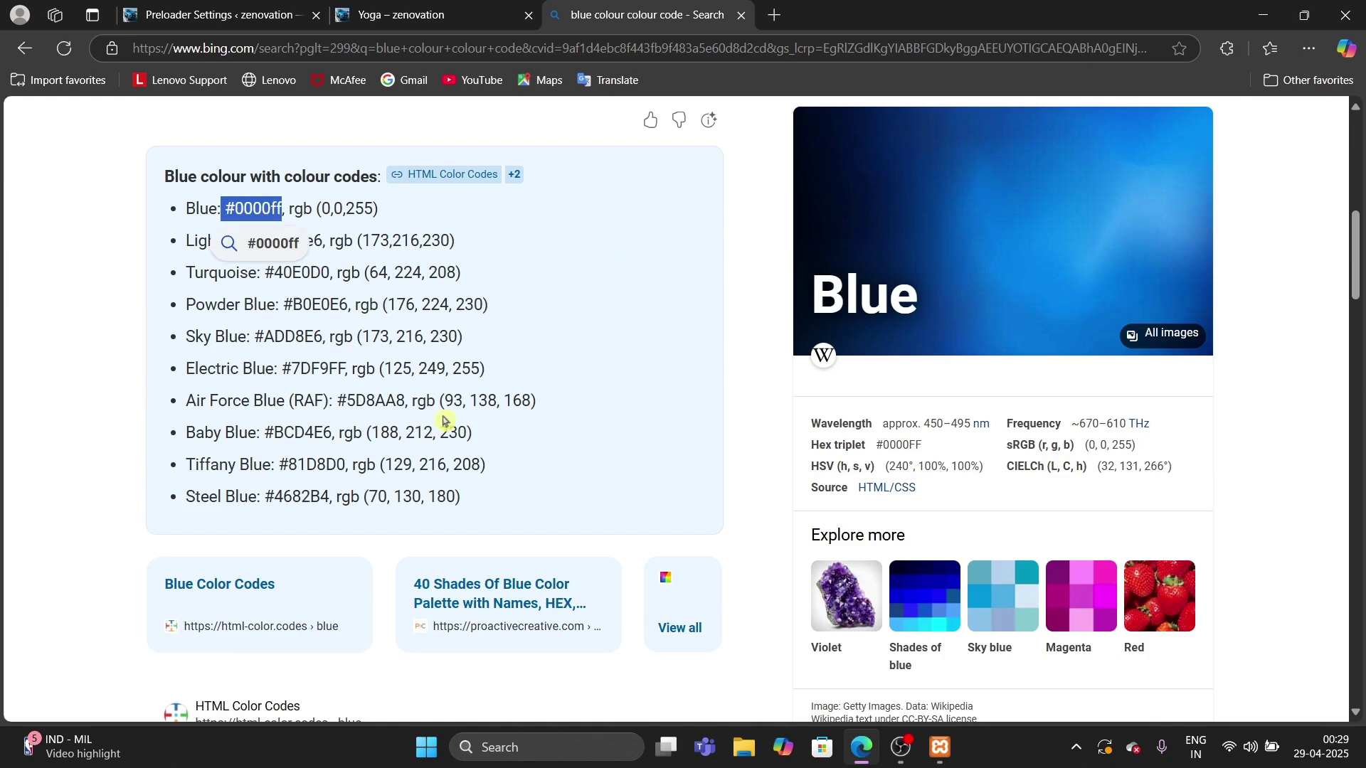
{"action": "left_click", "coordinate": [226, 13]}
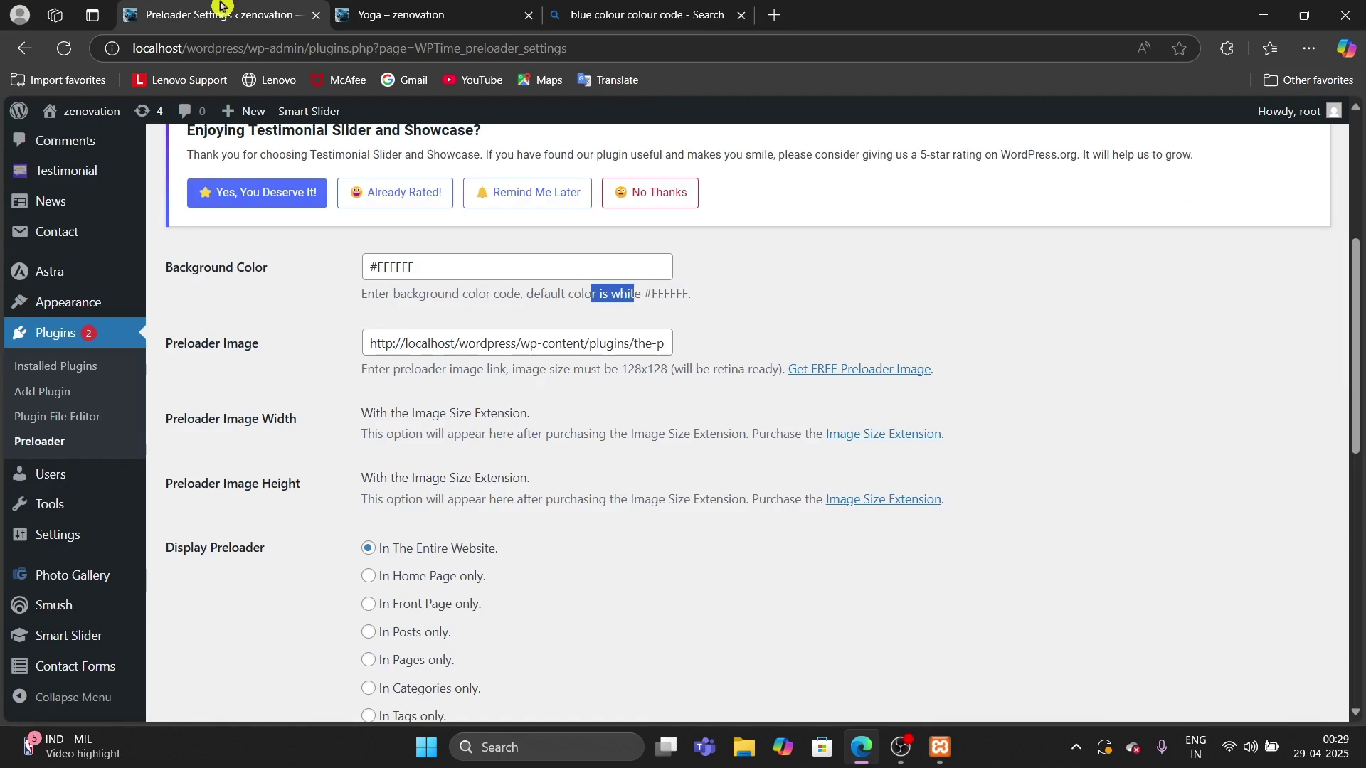
{"action": "left_click", "coordinate": [745, 16]}
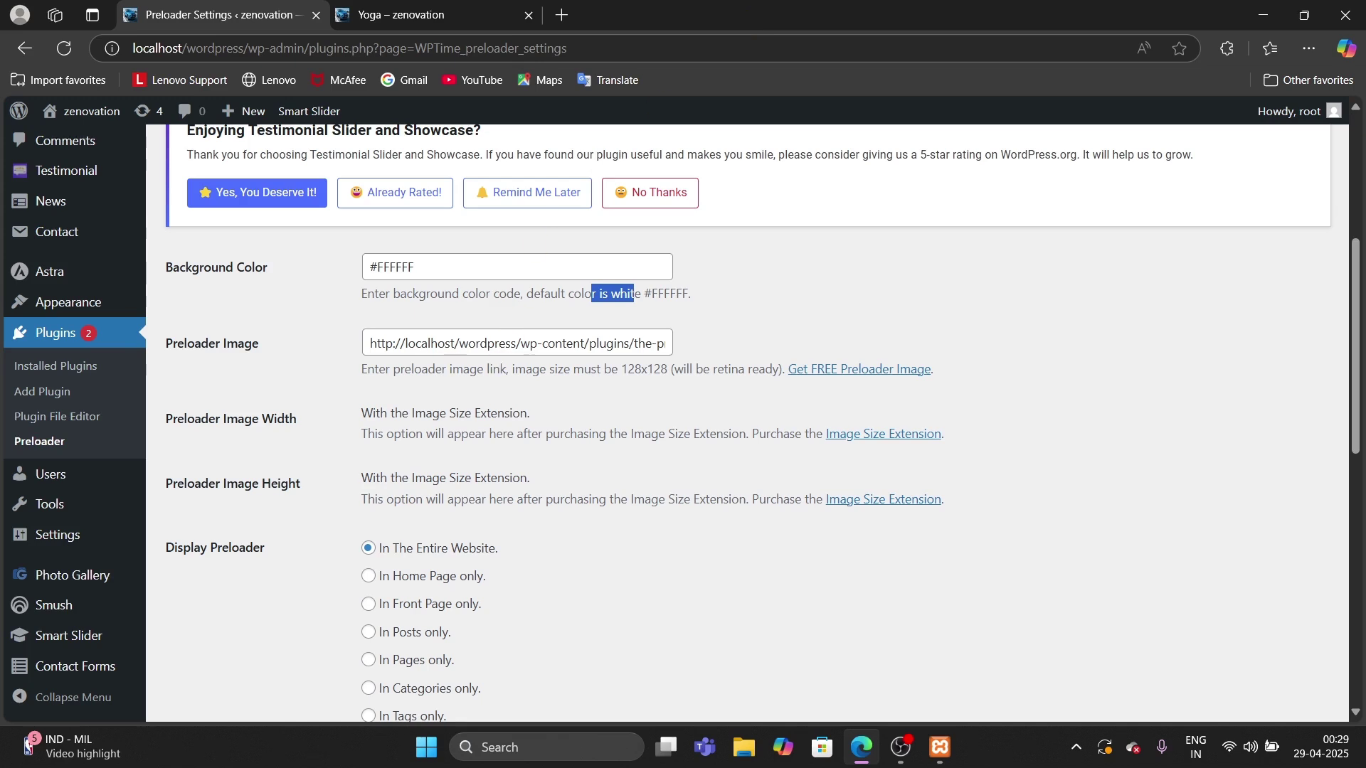
- Examine the Preloader Image link and the image size and display options below it
{"action": "left_click_drag", "start_coordinate": [368, 343], "coordinate": [703, 363]}
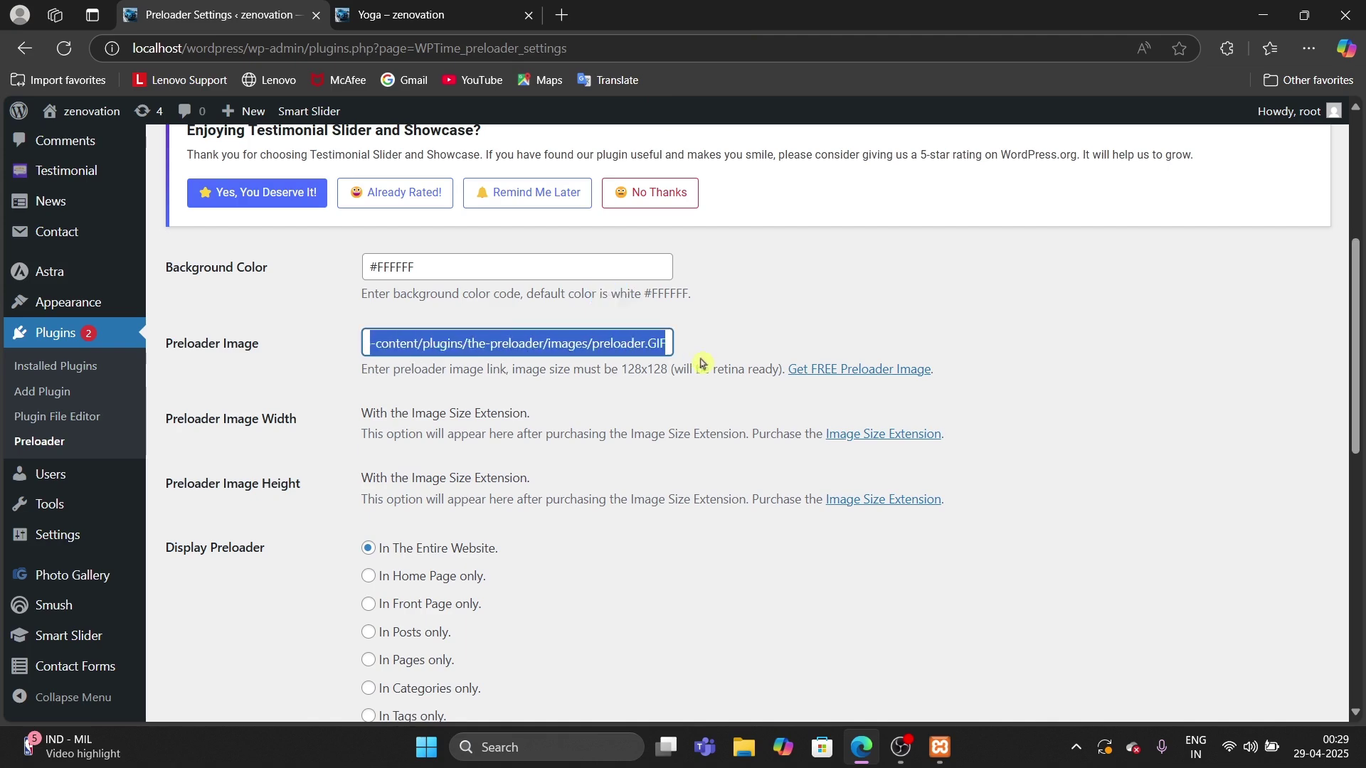
{"action": "left_click", "coordinate": [791, 264]}
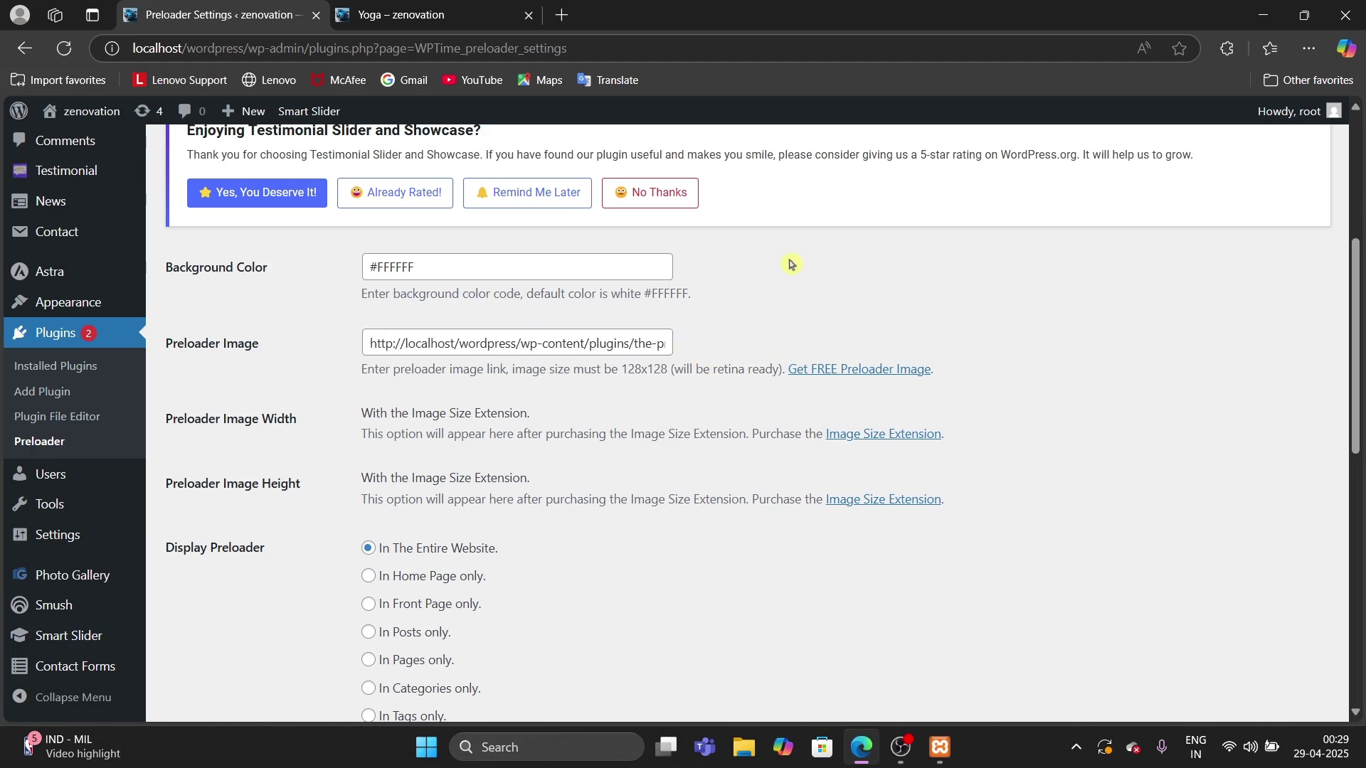
{"action": "scroll", "coordinate": [791, 265], "scroll_direction": "down", "scroll_amount": 2}
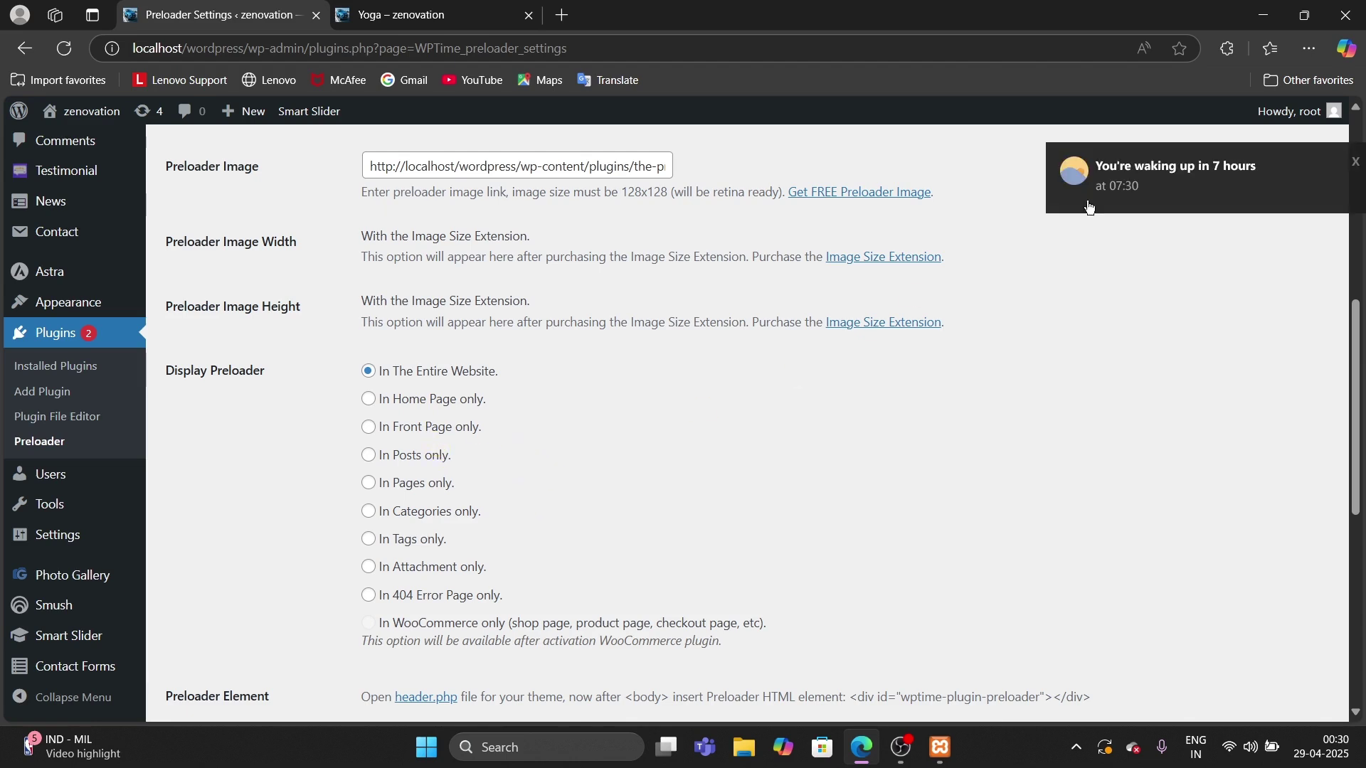
- Switch to the Windows Night light settings, slightly increase the strength, and close the settings
{"action": "left_click", "coordinate": [532, 749]}
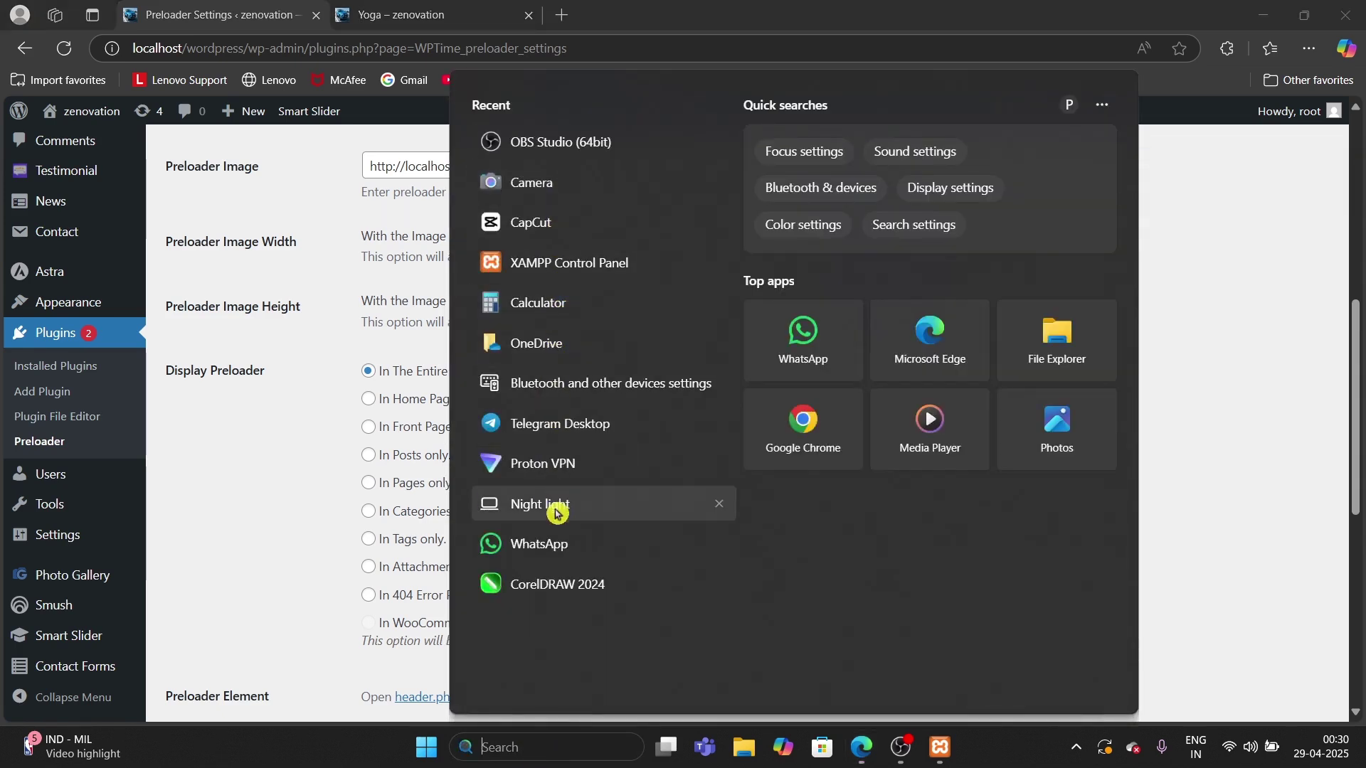
{"action": "left_click", "coordinate": [557, 511]}
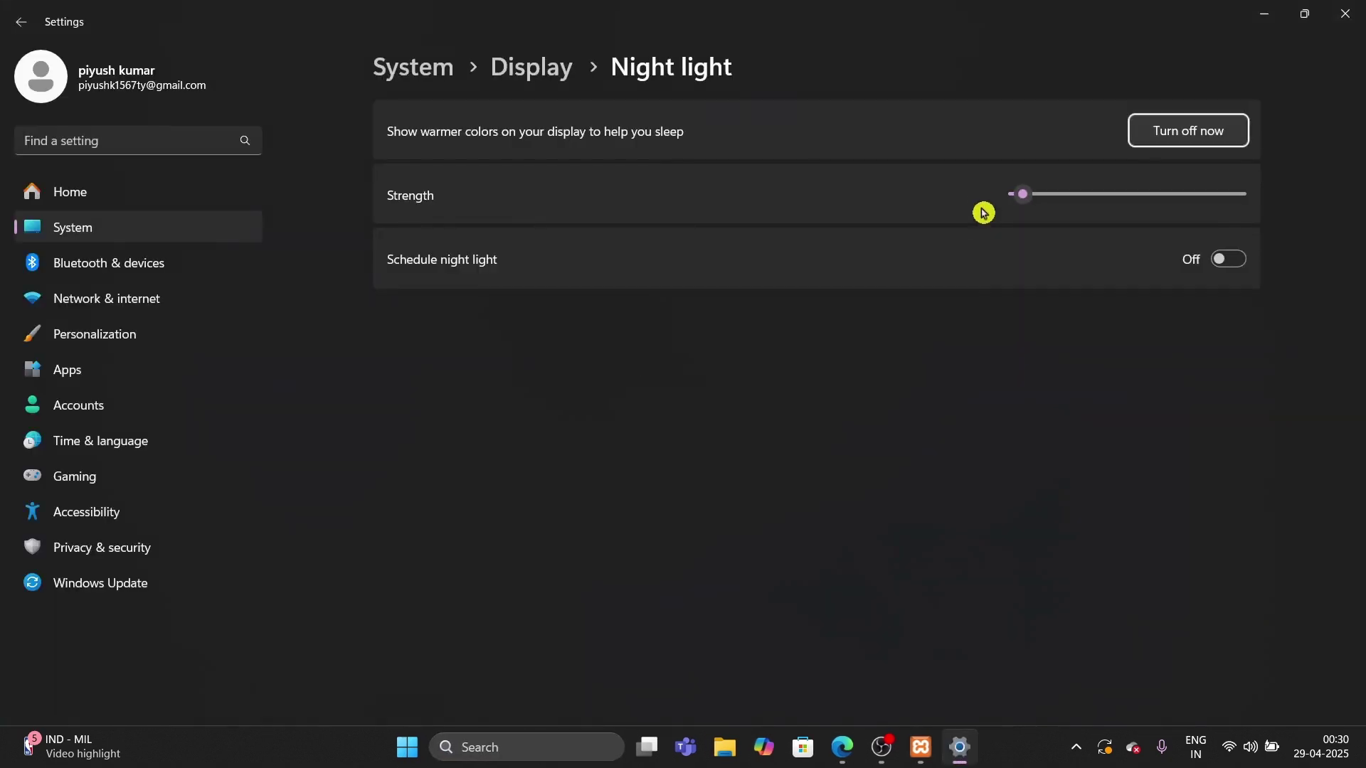
{"action": "left_click_drag", "start_coordinate": [1006, 192], "coordinate": [1027, 194]}
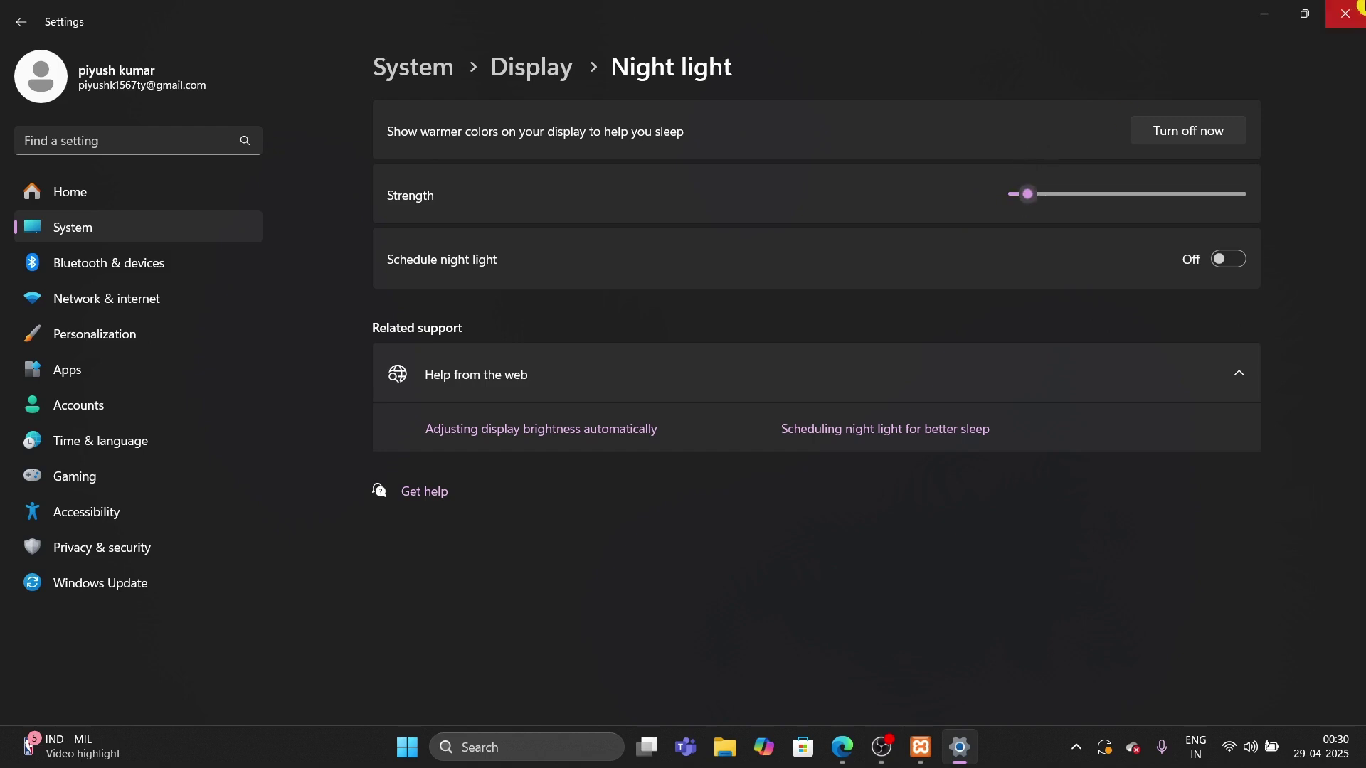
{"action": "left_click", "coordinate": [1345, 14]}
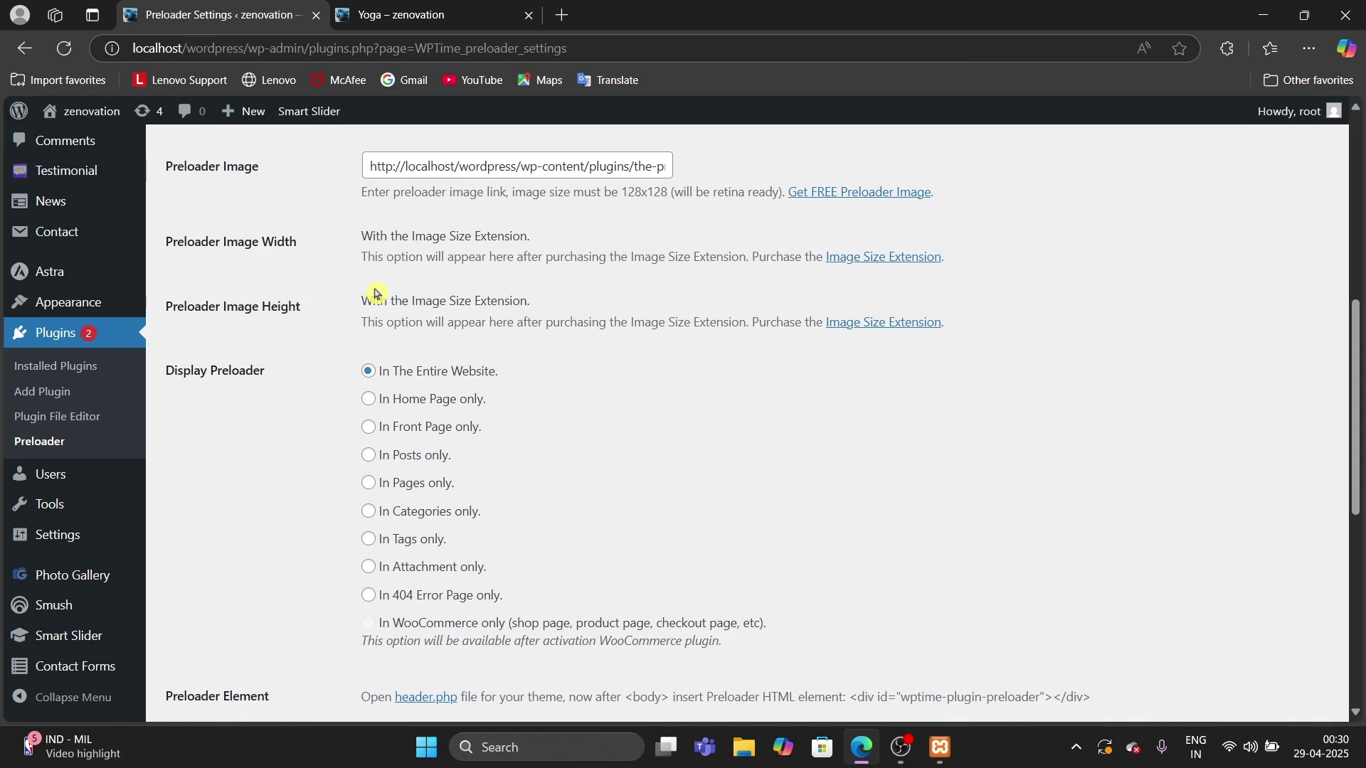
- Copy the element <div id="wptime-plugin-preloader"></div> from the Preloader Element instructions and save the preloader settings
{"action": "scroll", "coordinate": [396, 390], "scroll_direction": "down", "scroll_amount": 1}
{"action": "scroll", "coordinate": [396, 391], "scroll_direction": "down", "scroll_amount": 2}
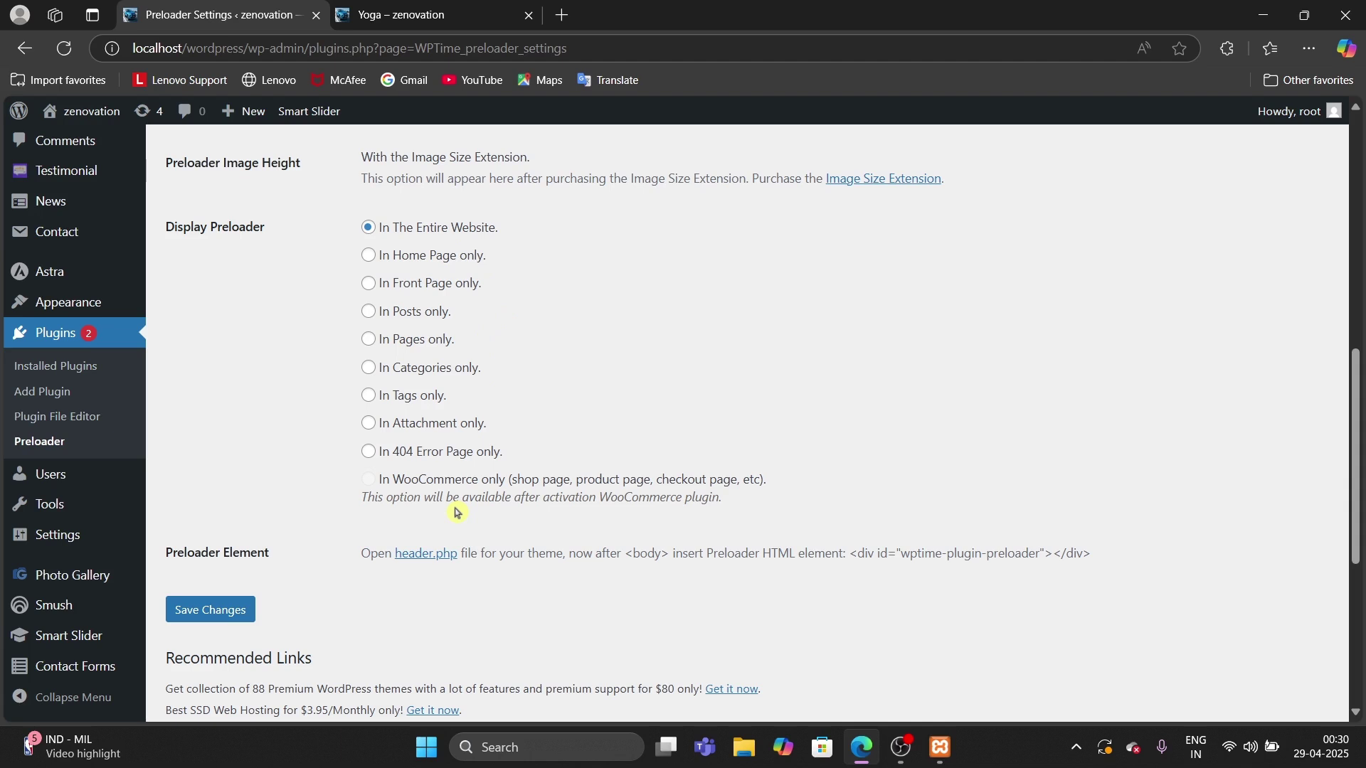
{"action": "scroll", "coordinate": [408, 573], "scroll_direction": "up", "scroll_amount": 5}
{"action": "scroll", "coordinate": [327, 547], "scroll_direction": "right", "scroll_amount": 3}
{"action": "scroll", "coordinate": [327, 548], "scroll_direction": "down", "scroll_amount": 1}
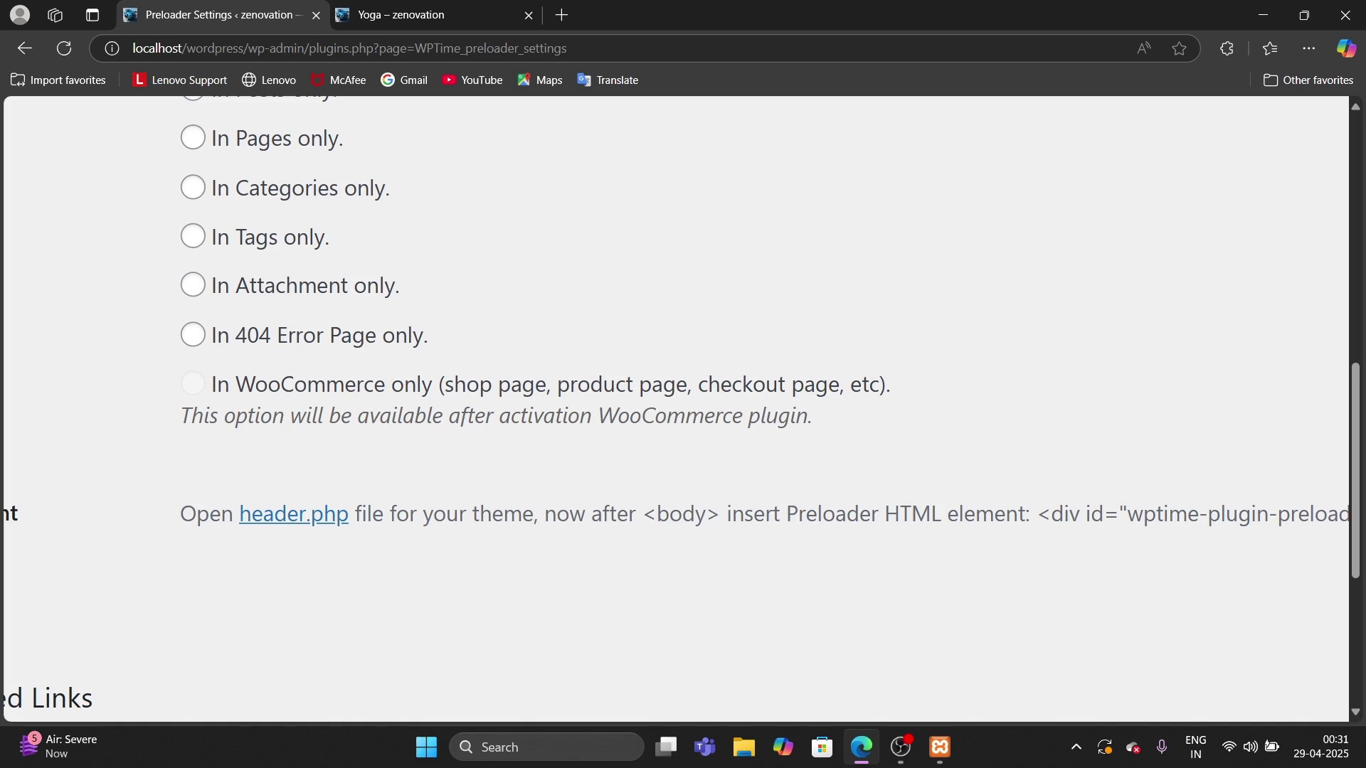
{"action": "scroll", "coordinate": [945, 531], "scroll_direction": "right", "scroll_amount": 6}
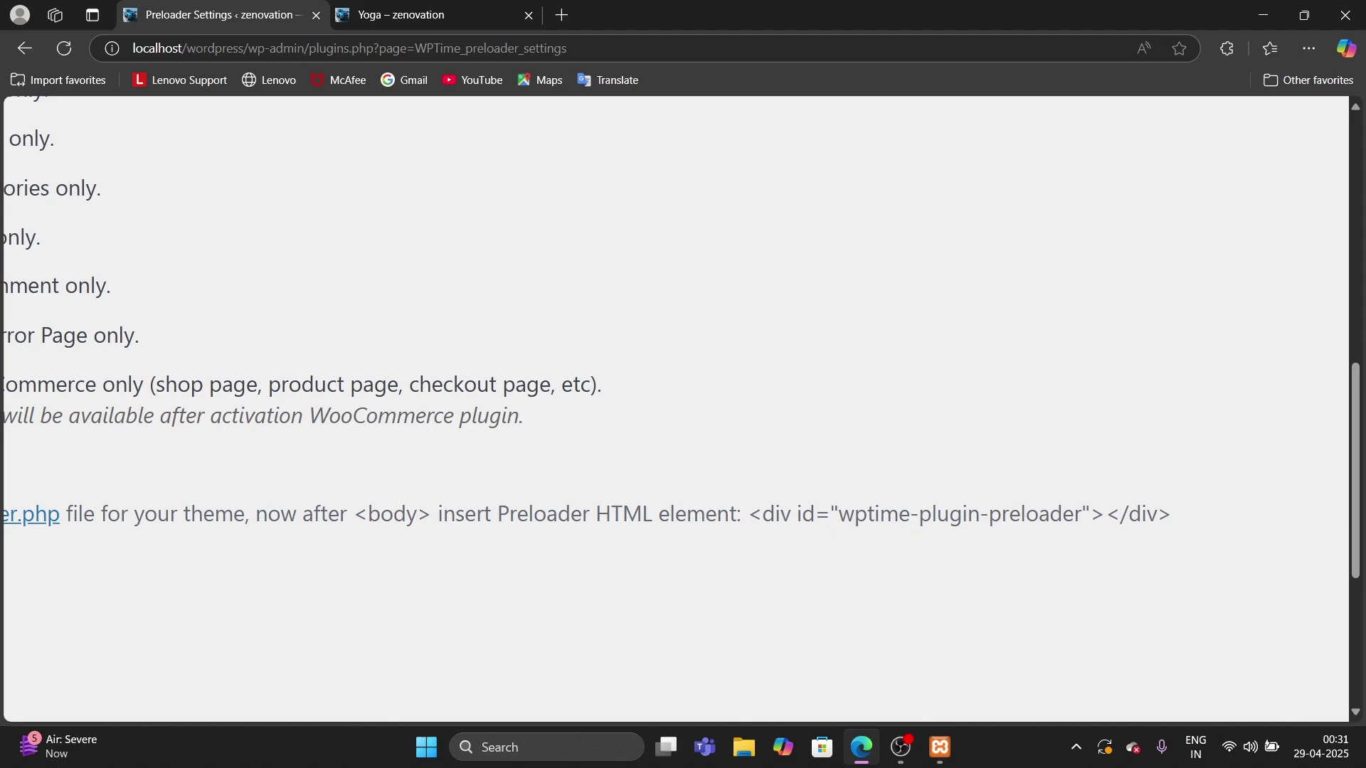
{"action": "left_click_drag", "start_coordinate": [749, 514], "coordinate": [1188, 516]}
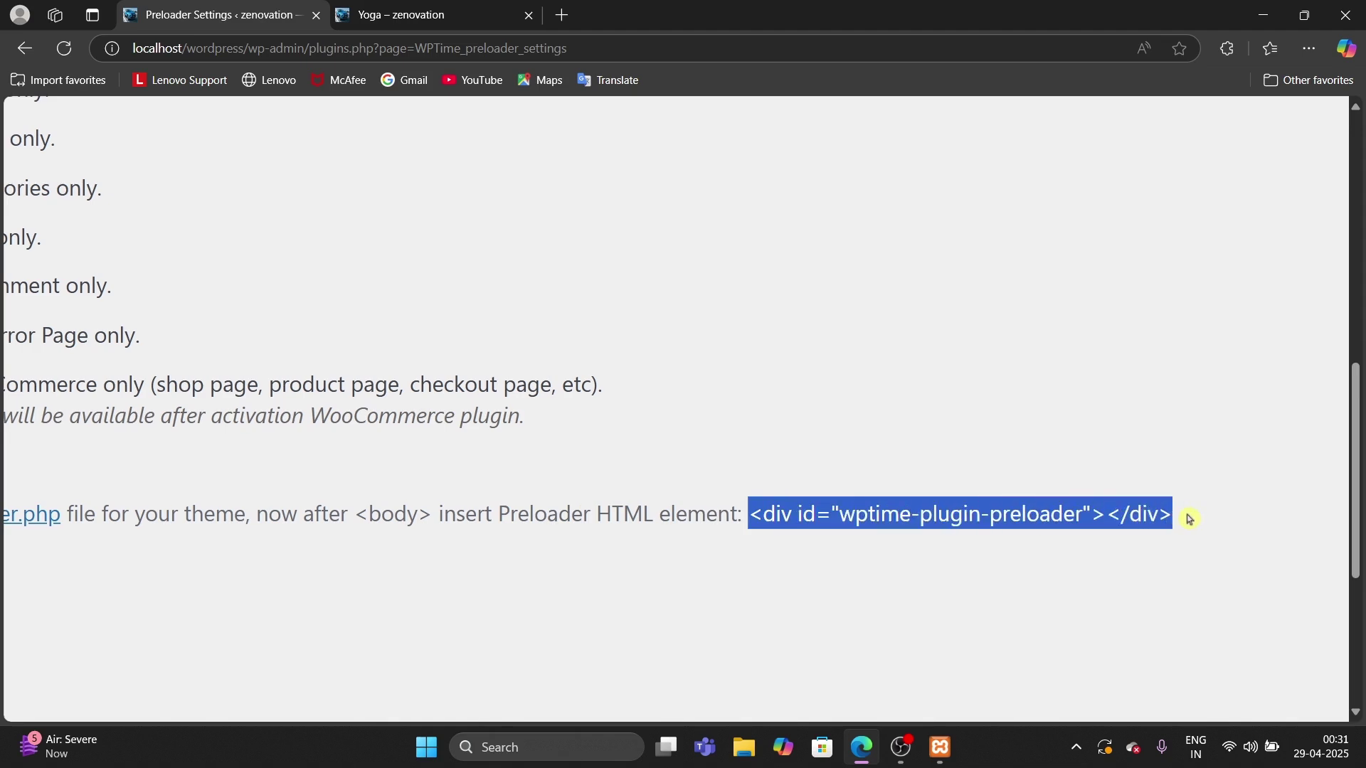
{"action": "key", "text": "ctrl+c"}
{"action": "left_click", "coordinate": [918, 387]}
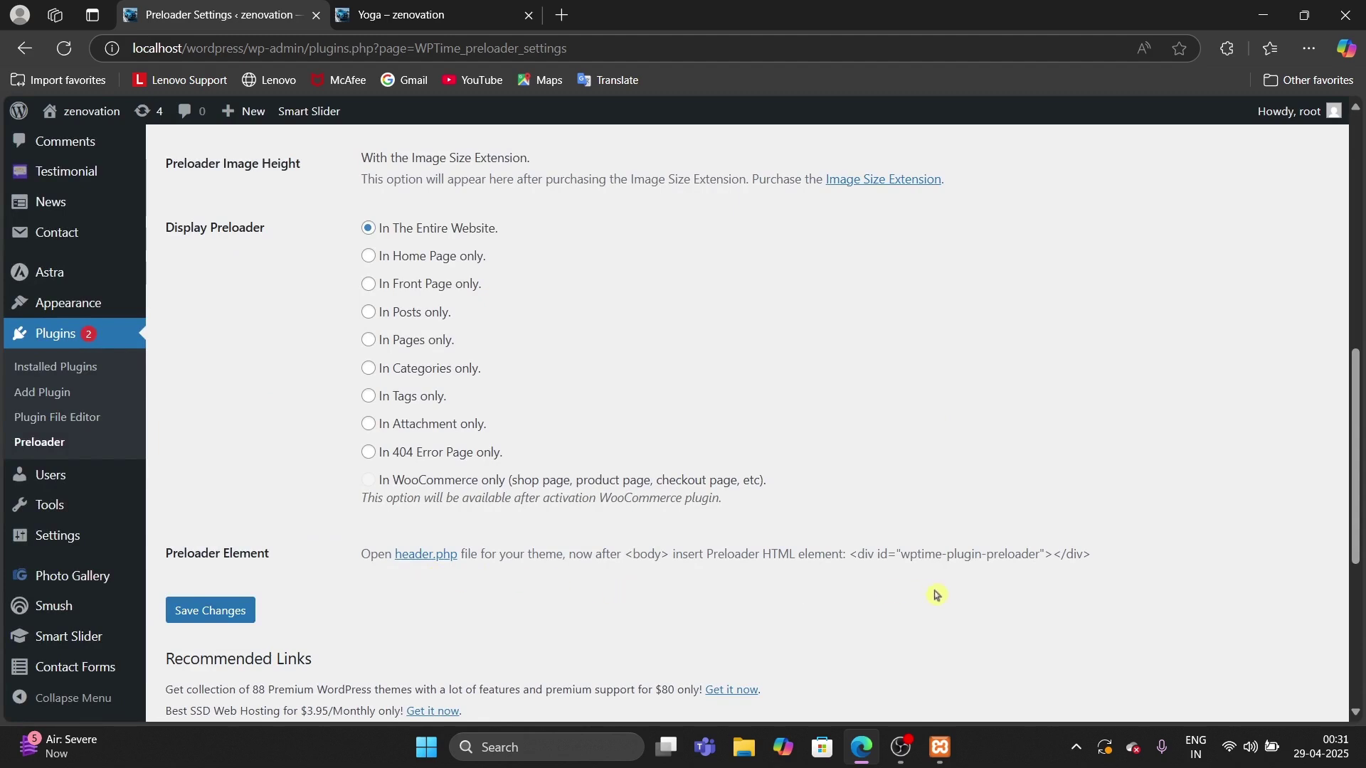
{"action": "left_click_drag", "start_coordinate": [849, 555], "coordinate": [1148, 563]}
{"action": "key", "text": "ctrl+c"}
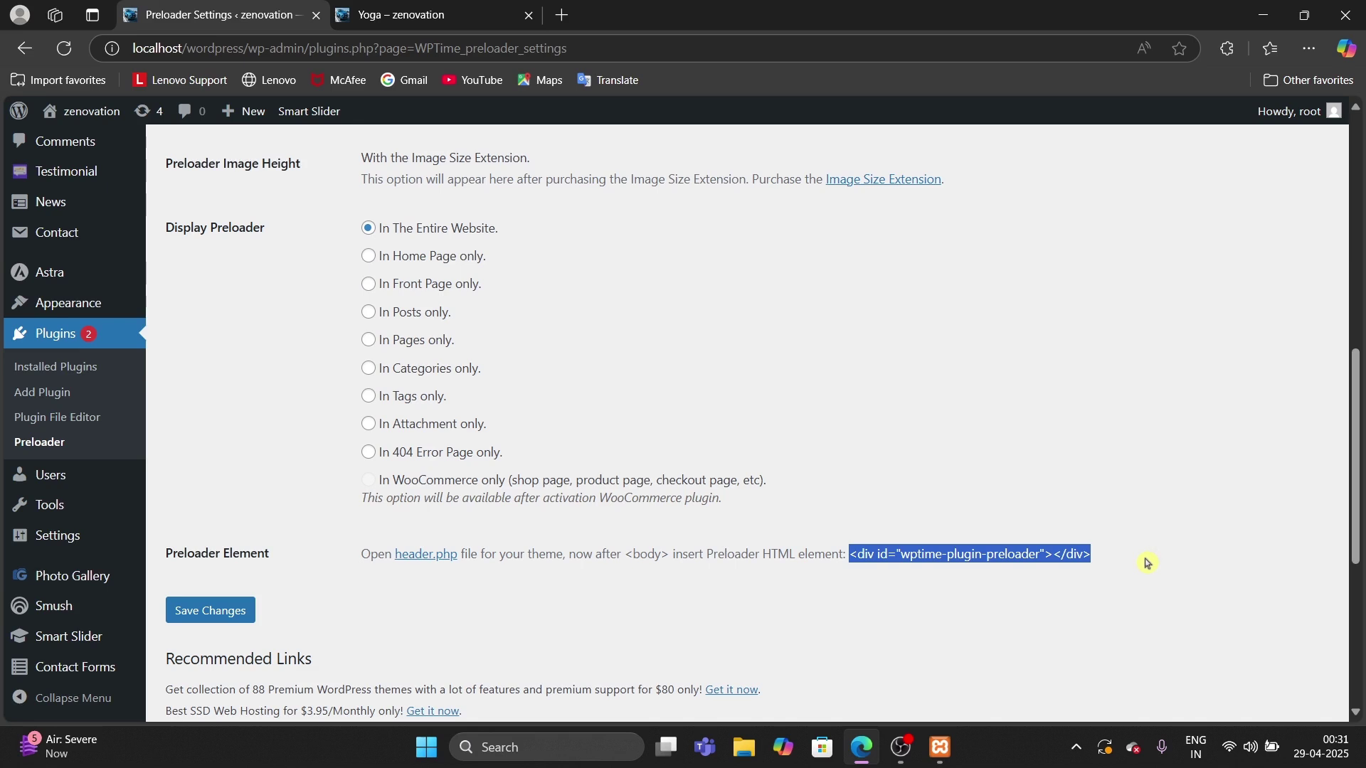
{"action": "left_click", "coordinate": [218, 612]}
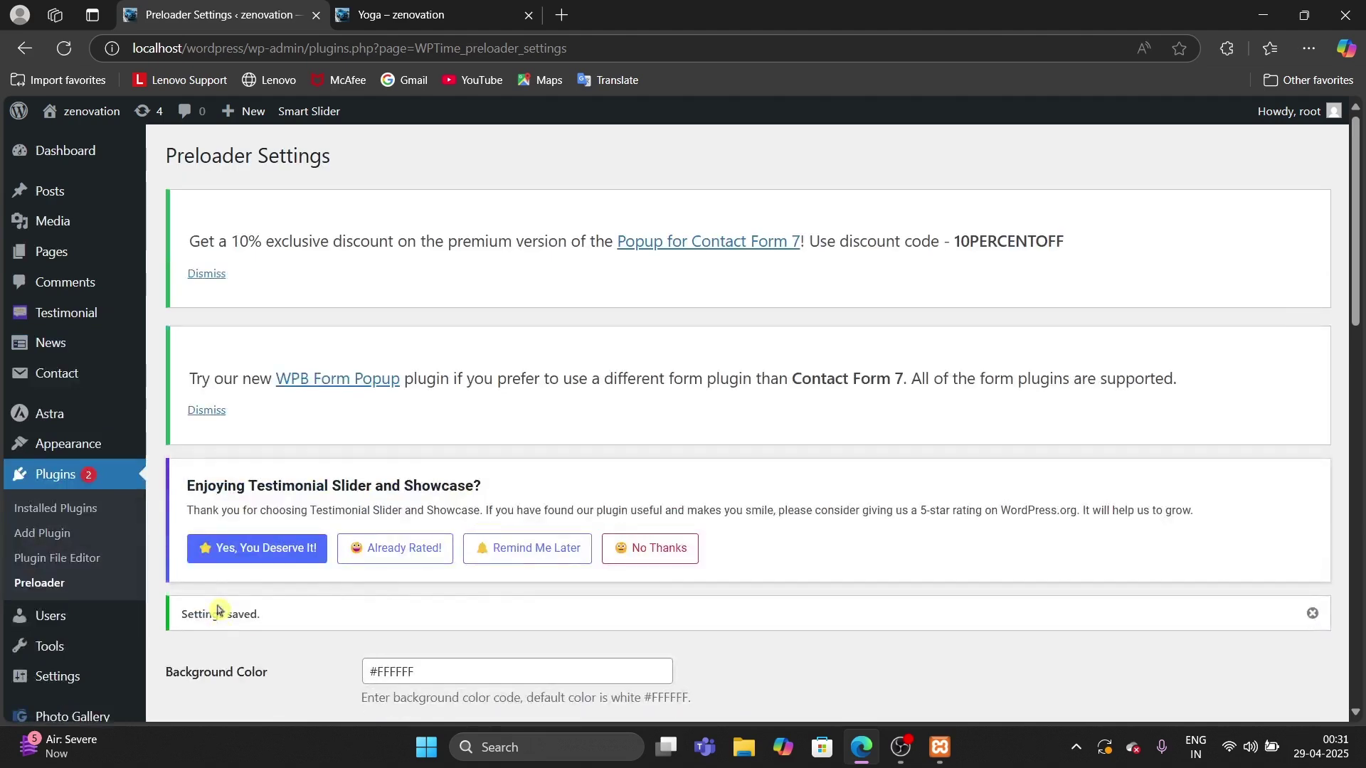
- Open the Astra theme's header.php file in the Theme File Editor
{"action": "scroll", "coordinate": [406, 440], "scroll_direction": "down", "scroll_amount": 10}
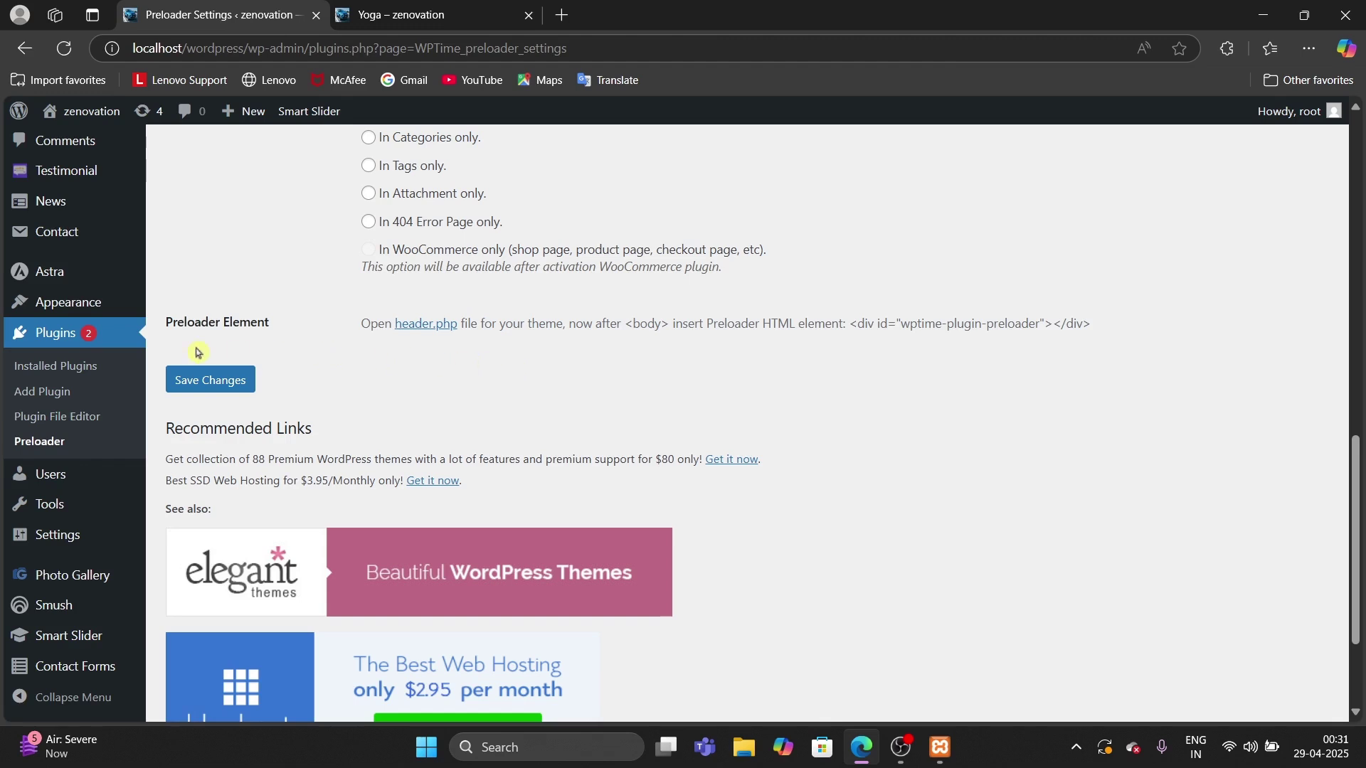
{"action": "mouse_move", "coordinate": [82, 306]}
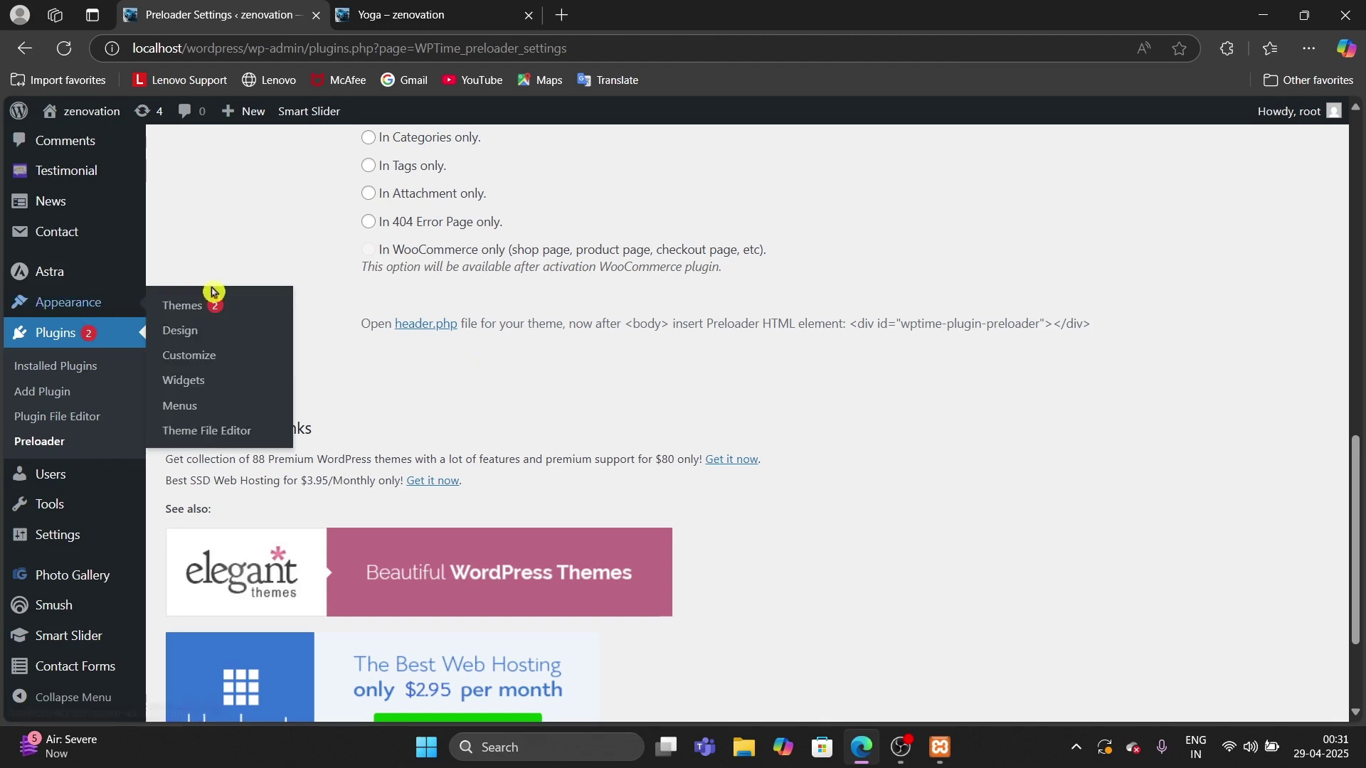
{"action": "left_click", "coordinate": [226, 441]}
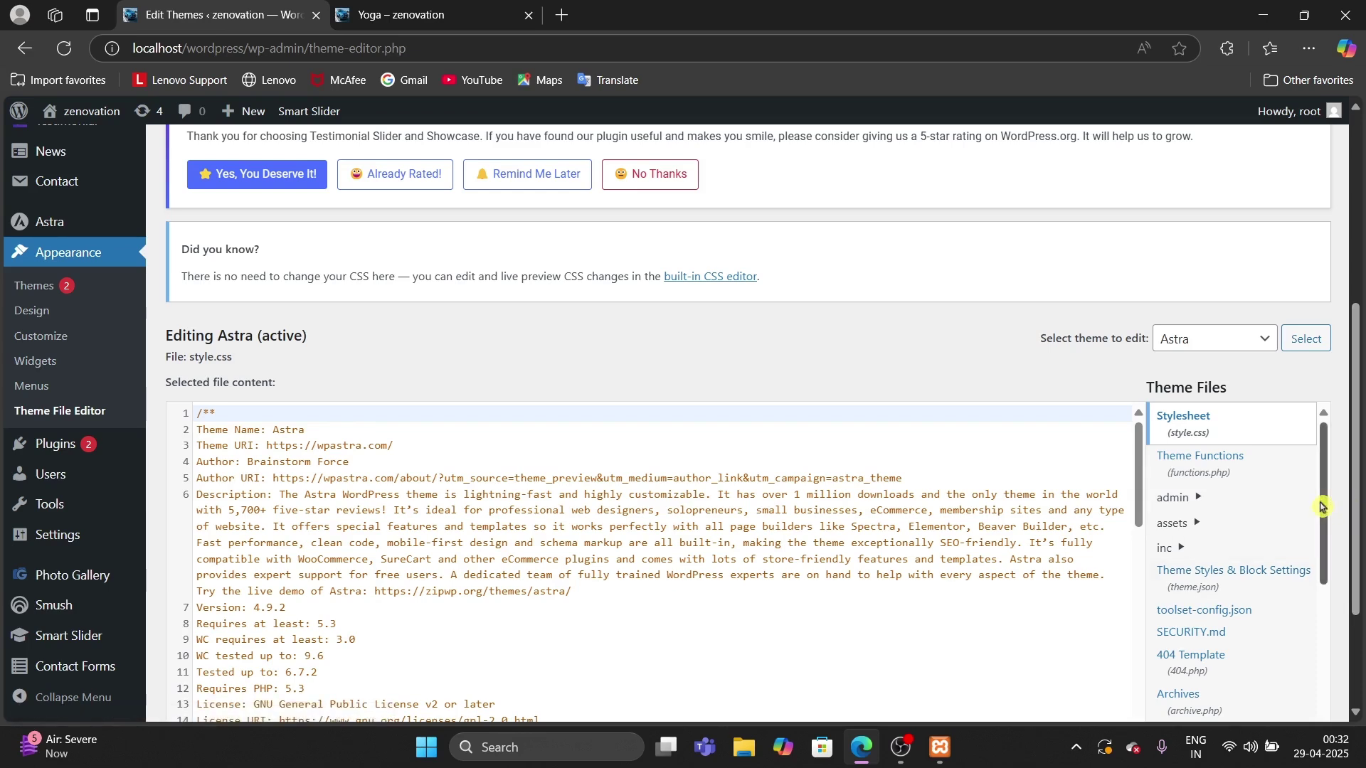
{"action": "left_click_drag", "start_coordinate": [1321, 505], "coordinate": [1326, 615]}
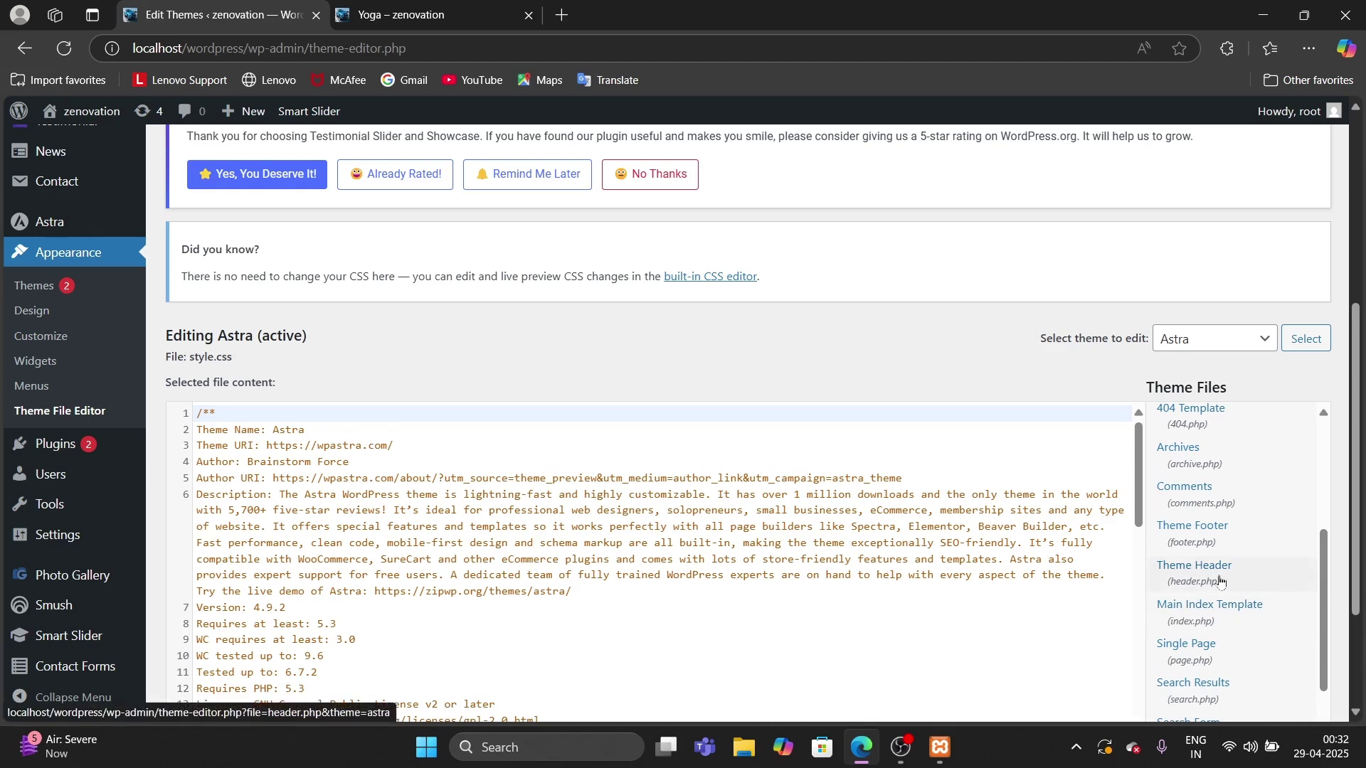
{"action": "left_click", "coordinate": [1221, 582]}
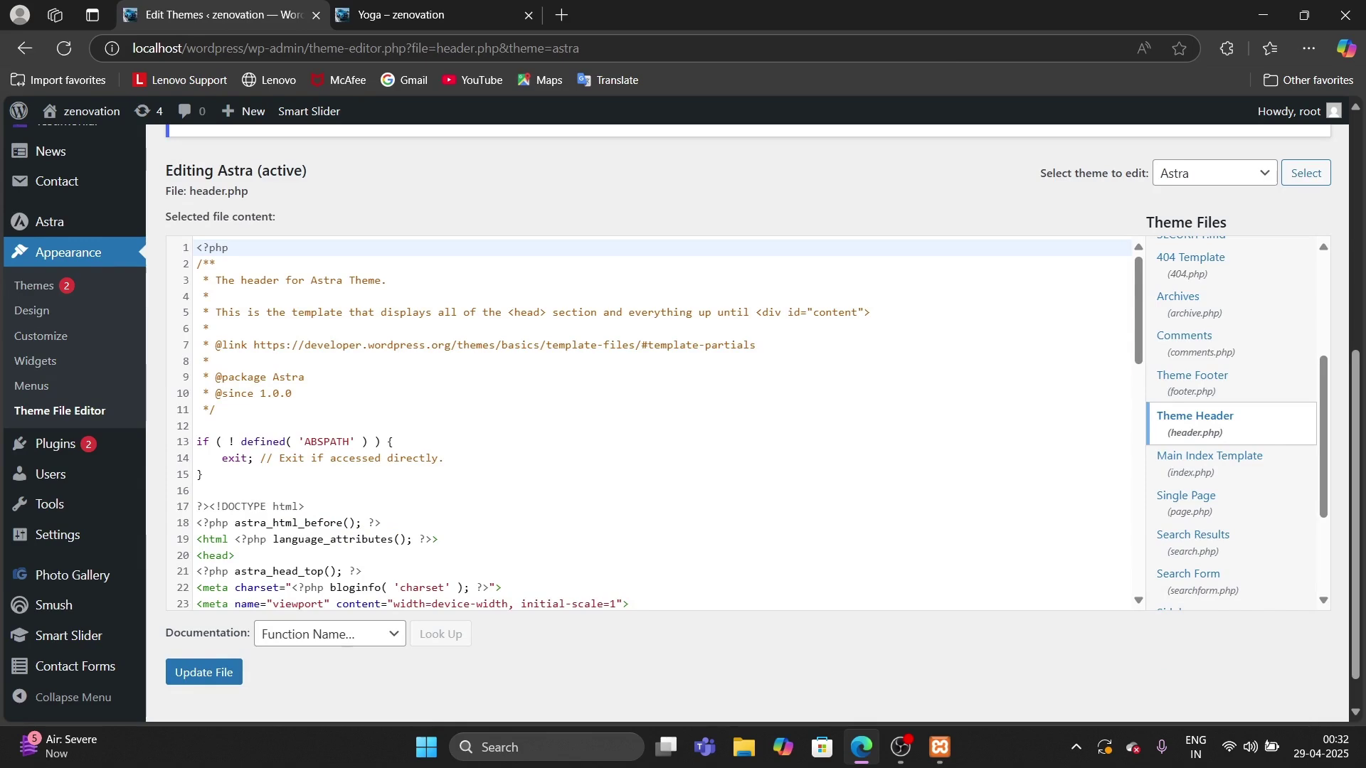
- Insert <div id="wptime-plugin-preloader"></div> on the empty line 38 after wp_body_open() in header.php and update the file
{"action": "scroll", "coordinate": [651, 423], "scroll_direction": "down", "scroll_amount": 3}
{"action": "scroll", "coordinate": [651, 423], "scroll_direction": "down", "scroll_amount": 5}
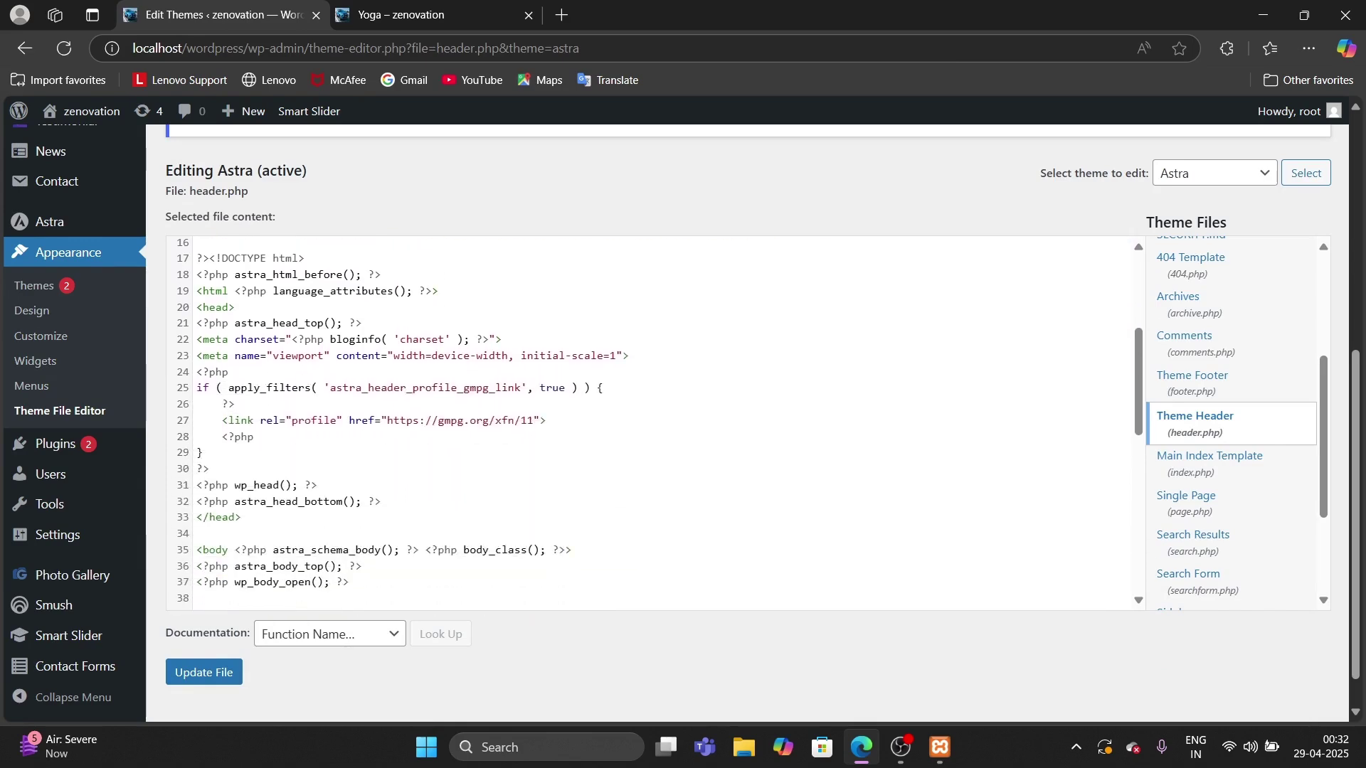
{"action": "scroll", "coordinate": [651, 423], "scroll_direction": "down", "scroll_amount": 8}
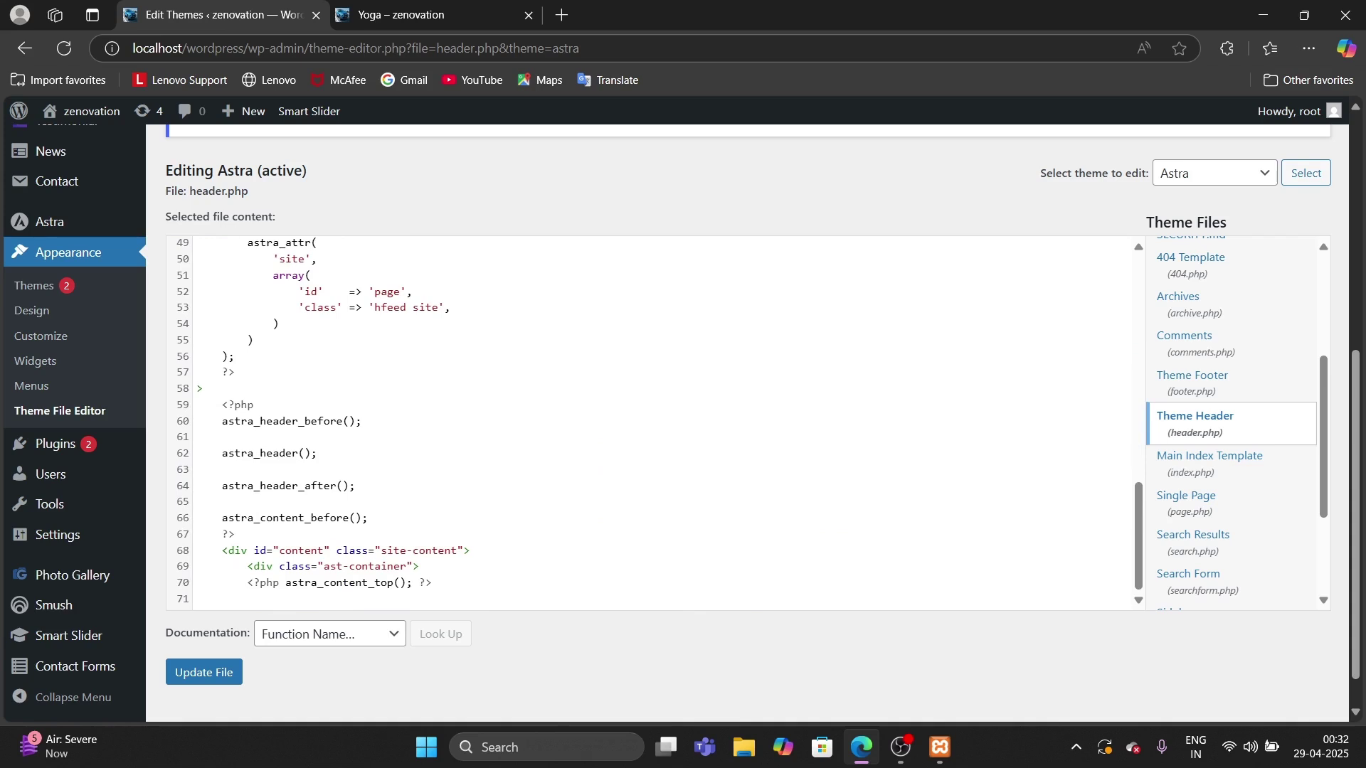
{"action": "scroll", "coordinate": [651, 423], "scroll_direction": "down", "scroll_amount": 2}
{"action": "scroll", "coordinate": [651, 422], "scroll_direction": "up", "scroll_amount": 2}
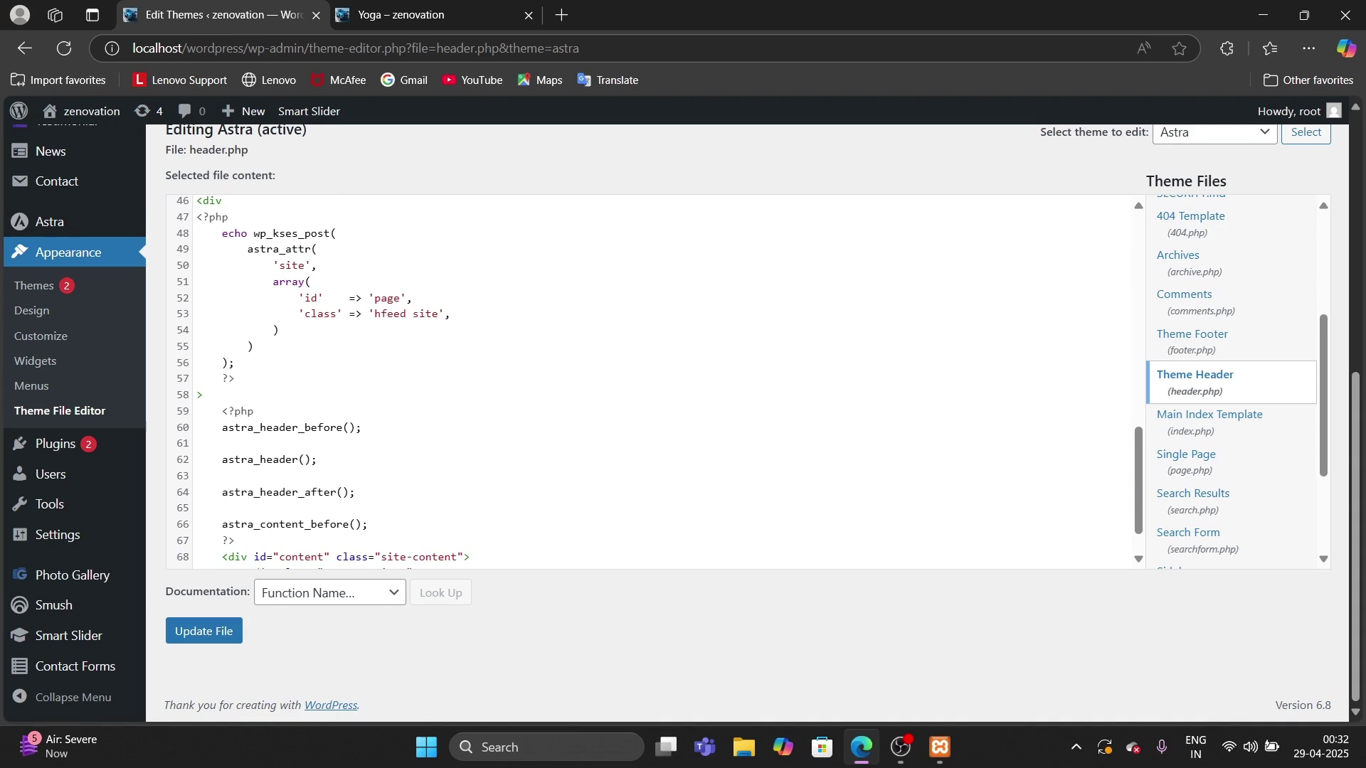
{"action": "scroll", "coordinate": [651, 380], "scroll_direction": "up", "scroll_amount": 3}
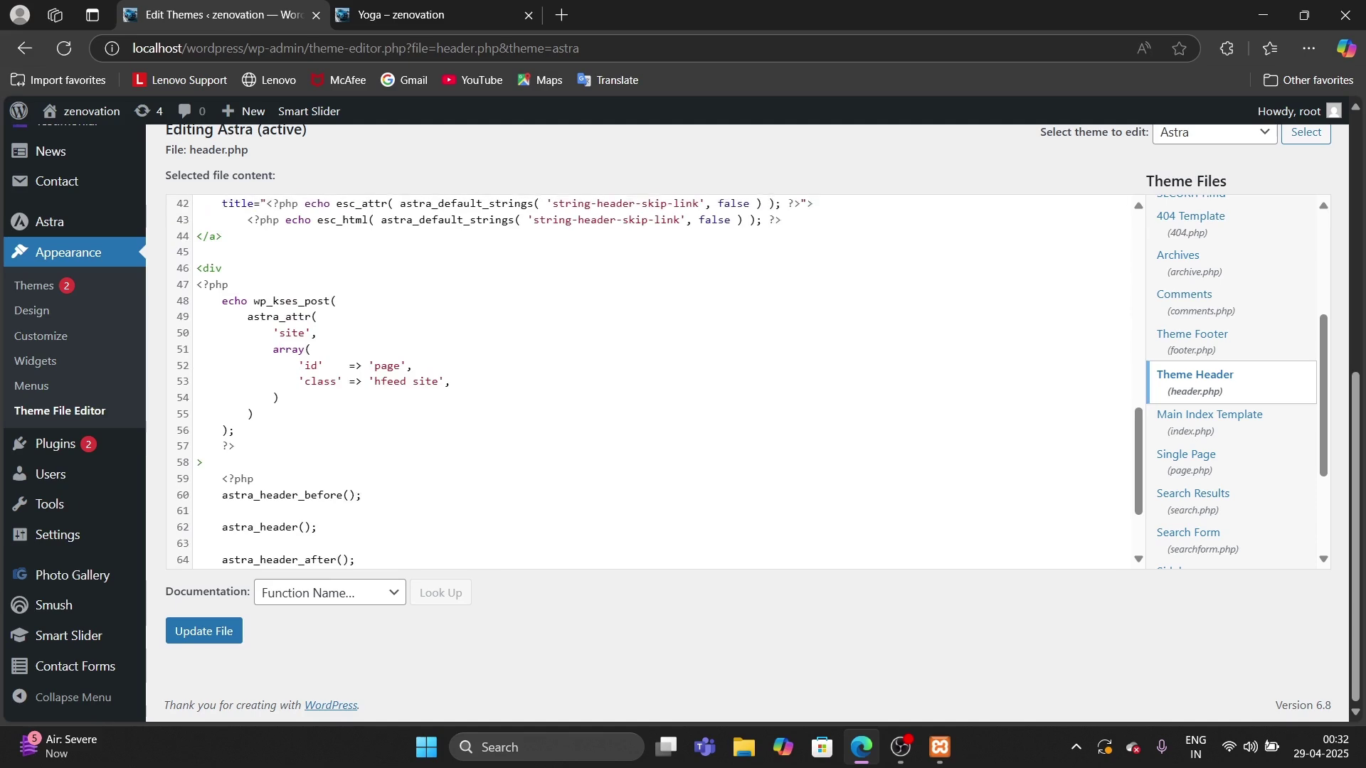
{"action": "scroll", "coordinate": [651, 380], "scroll_direction": "up", "scroll_amount": 3}
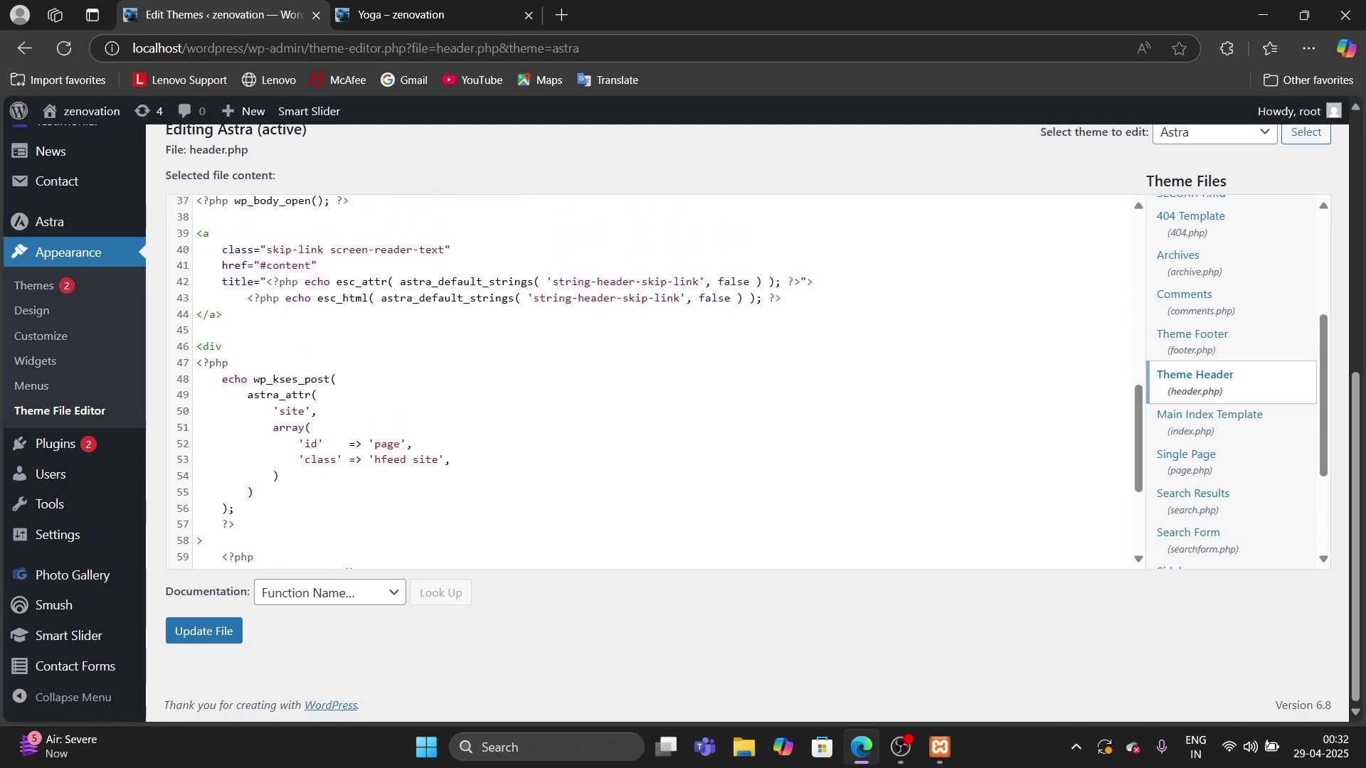
{"action": "scroll", "coordinate": [651, 380], "scroll_direction": "up", "scroll_amount": 1}
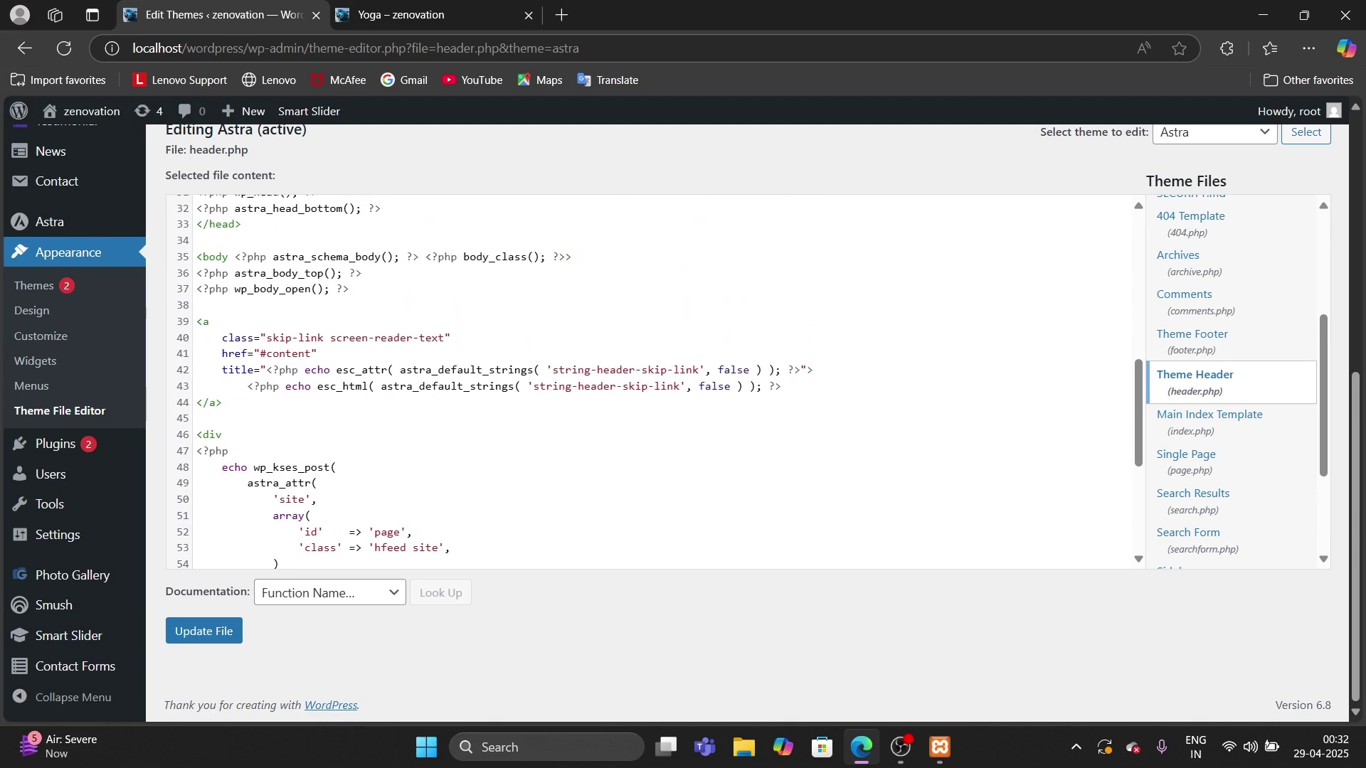
{"action": "scroll", "coordinate": [650, 381], "scroll_direction": "up", "scroll_amount": 5}
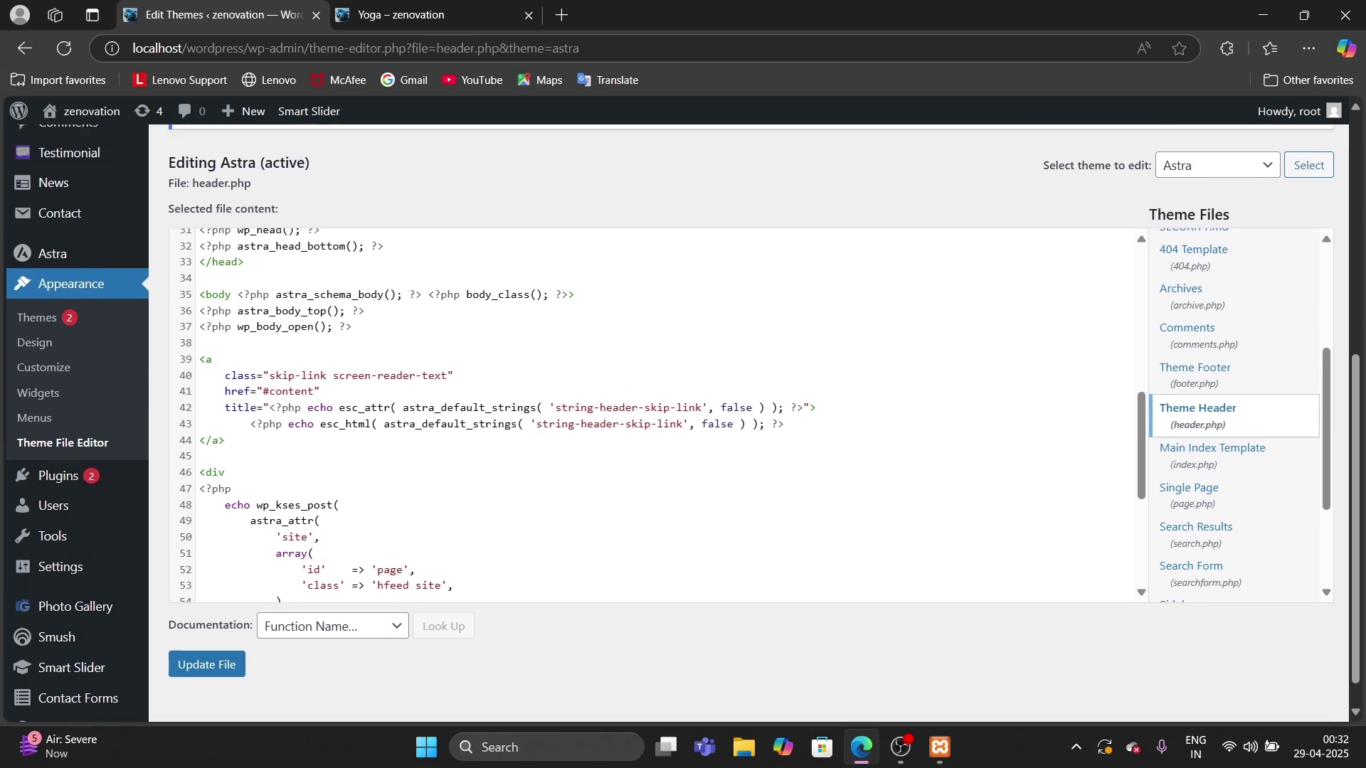
{"action": "scroll", "coordinate": [651, 452], "scroll_direction": "up", "scroll_amount": 6}
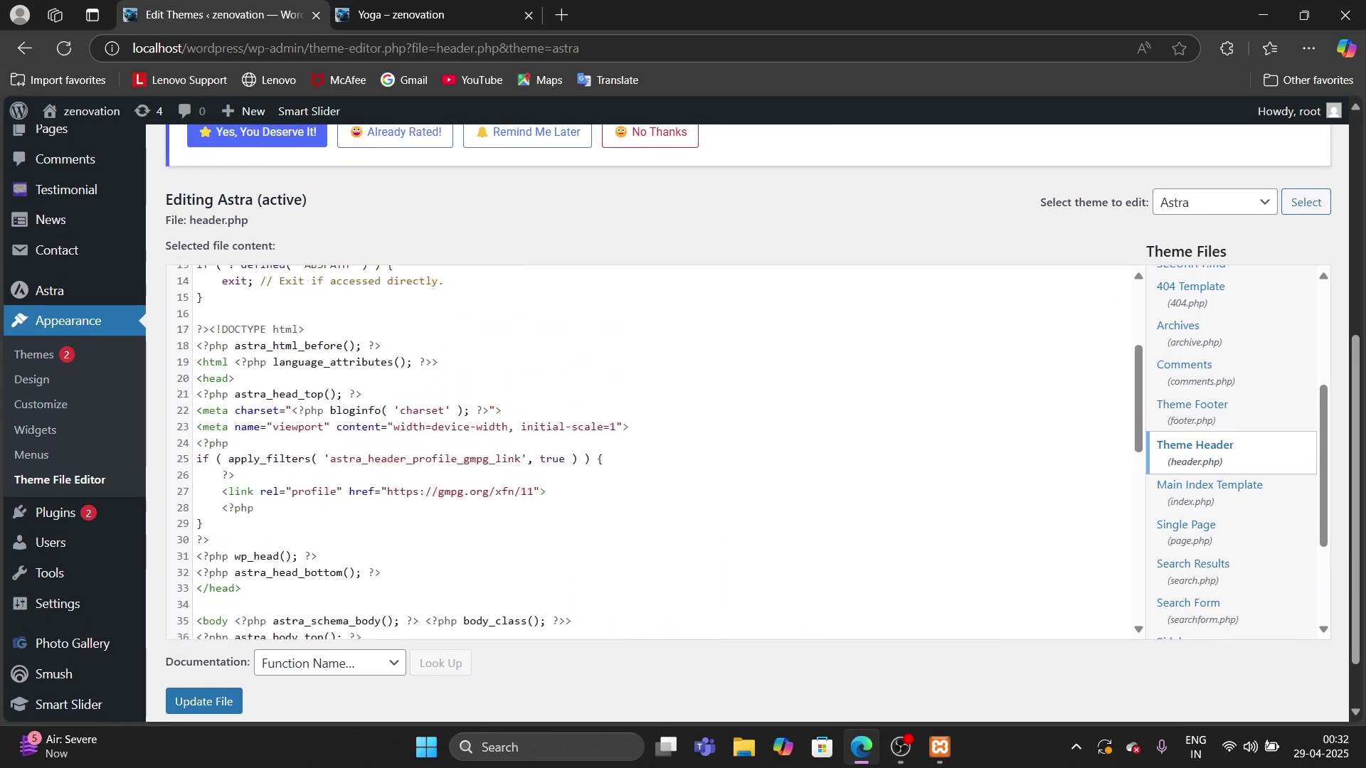
{"action": "scroll", "coordinate": [651, 451], "scroll_direction": "down", "scroll_amount": 8}
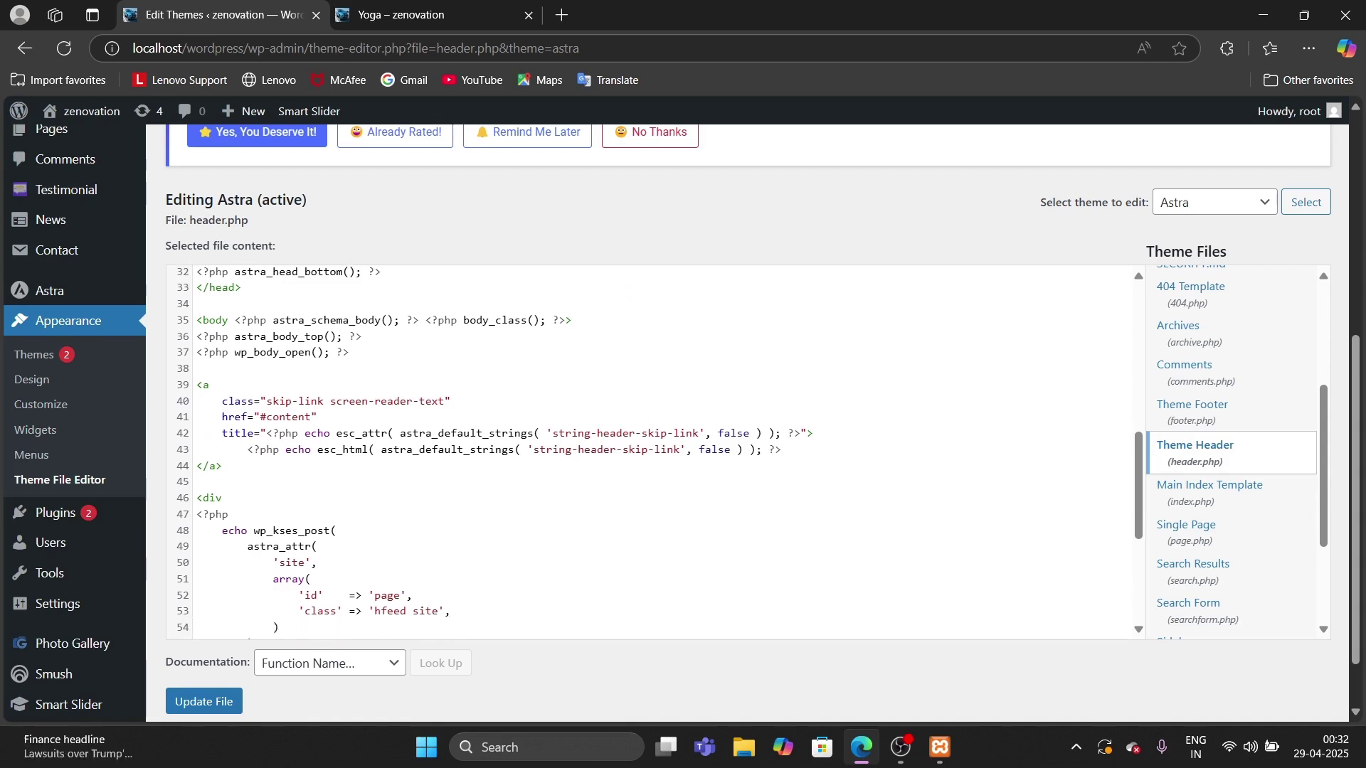
{"action": "scroll", "coordinate": [651, 452], "scroll_direction": "down", "scroll_amount": 1}
{"action": "left_click", "coordinate": [199, 338]}
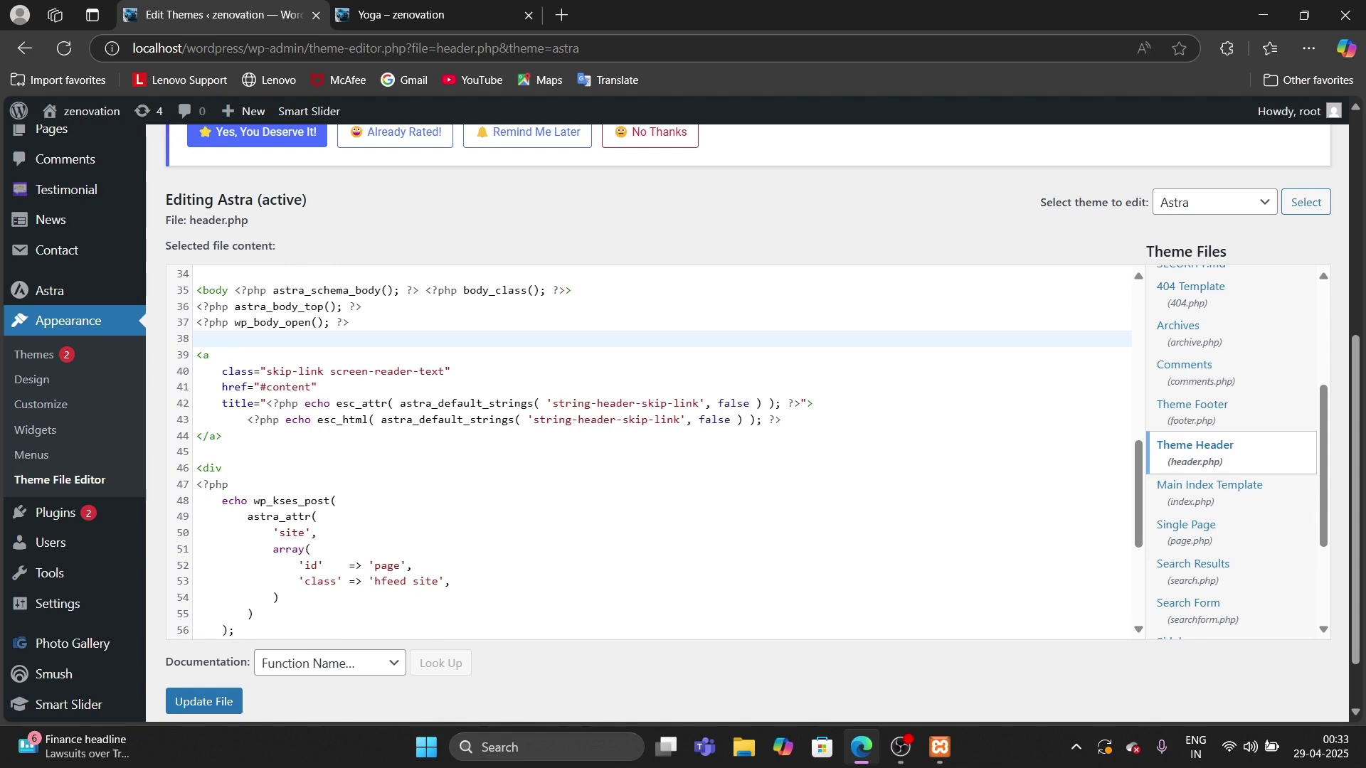
{"action": "key", "text": "ctrl+v"}
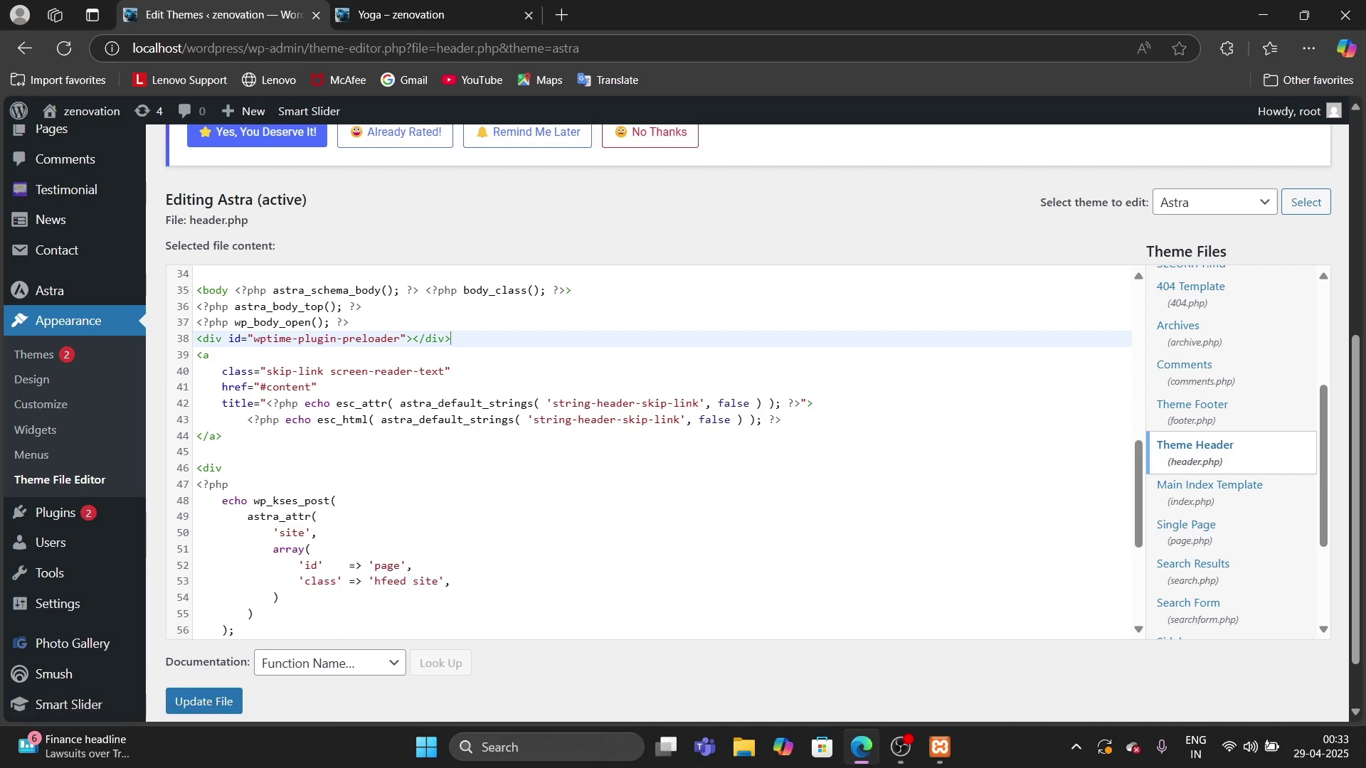
{"action": "left_click", "coordinate": [191, 705]}
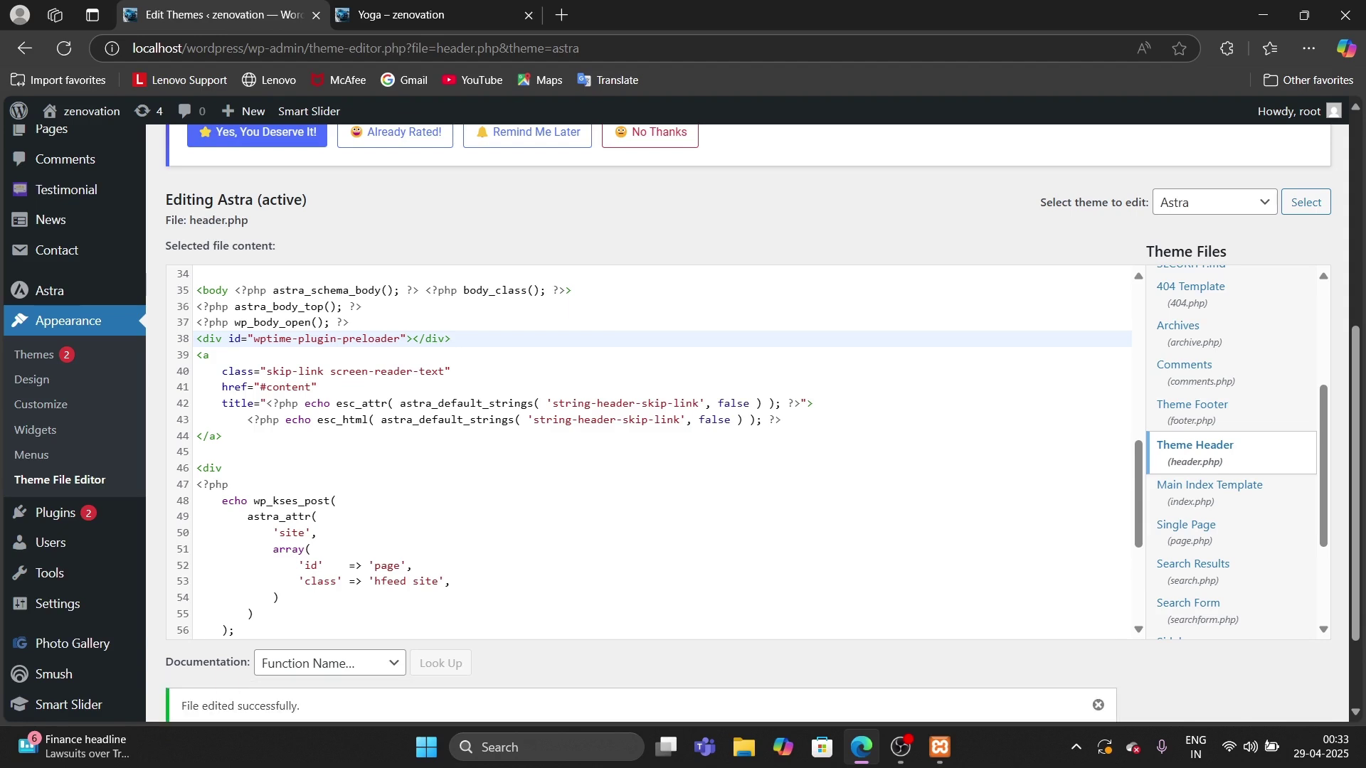
{"action": "scroll", "coordinate": [649, 452], "scroll_direction": "down", "scroll_amount": 3}
{"action": "scroll", "coordinate": [660, 451], "scroll_direction": "down", "scroll_amount": 1}
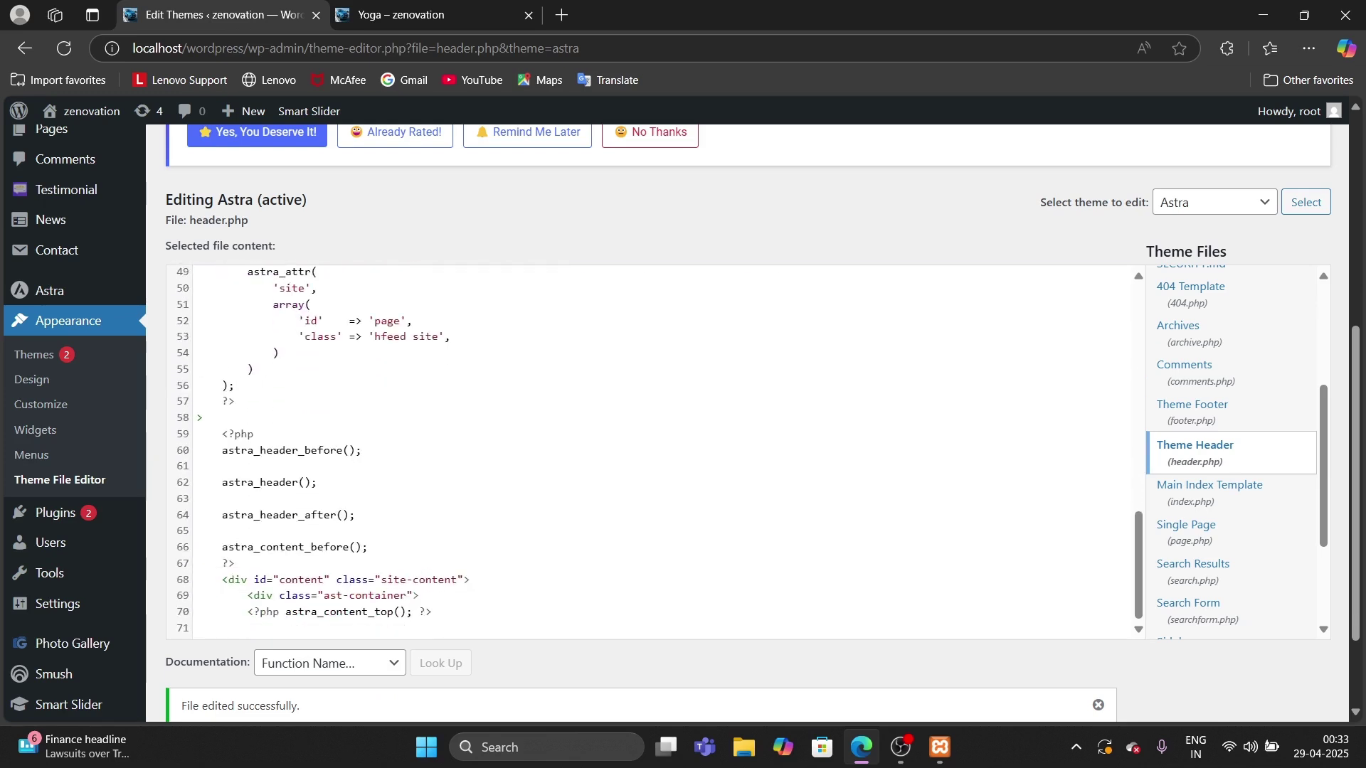
{"action": "scroll", "coordinate": [648, 427], "scroll_direction": "down", "scroll_amount": 2}
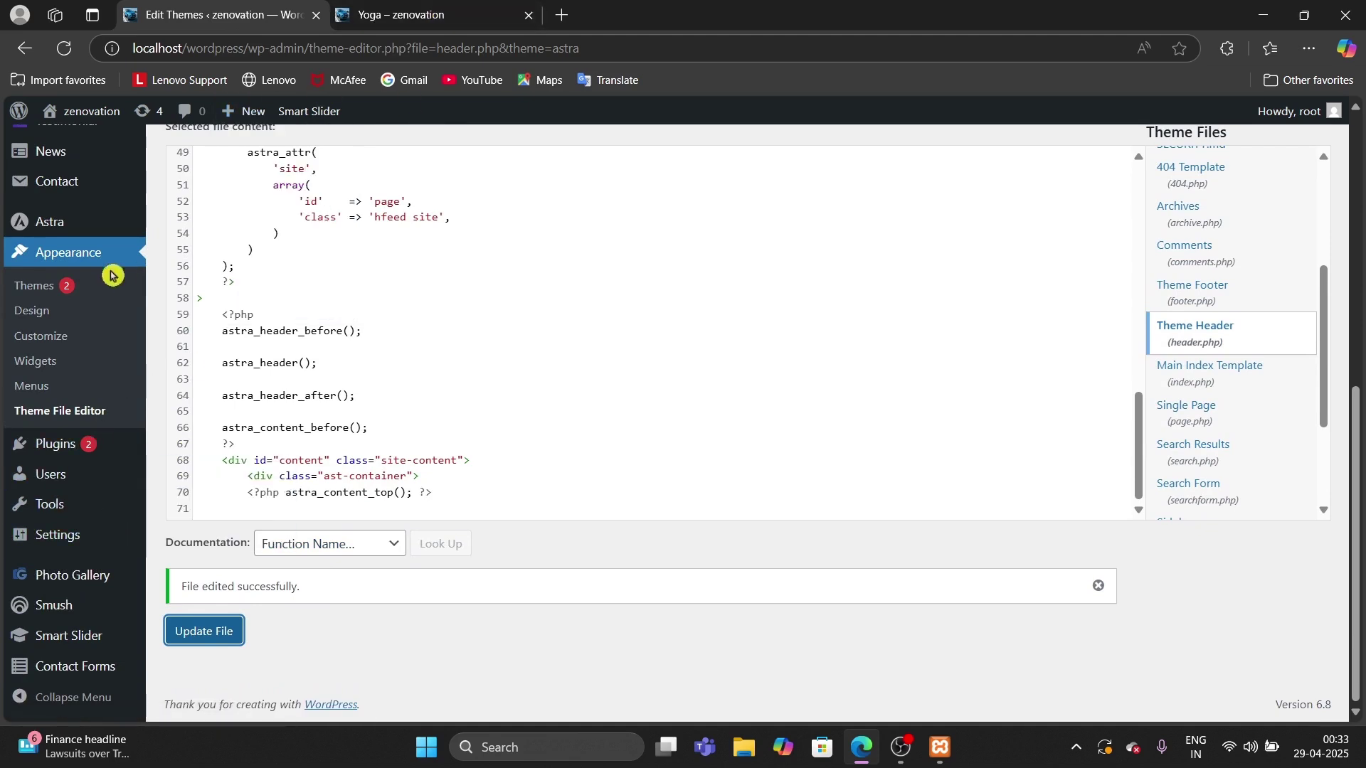
{"action": "mouse_move", "coordinate": [80, 212]}
{"action": "scroll", "coordinate": [80, 212], "scroll_direction": "up", "scroll_amount": 3}
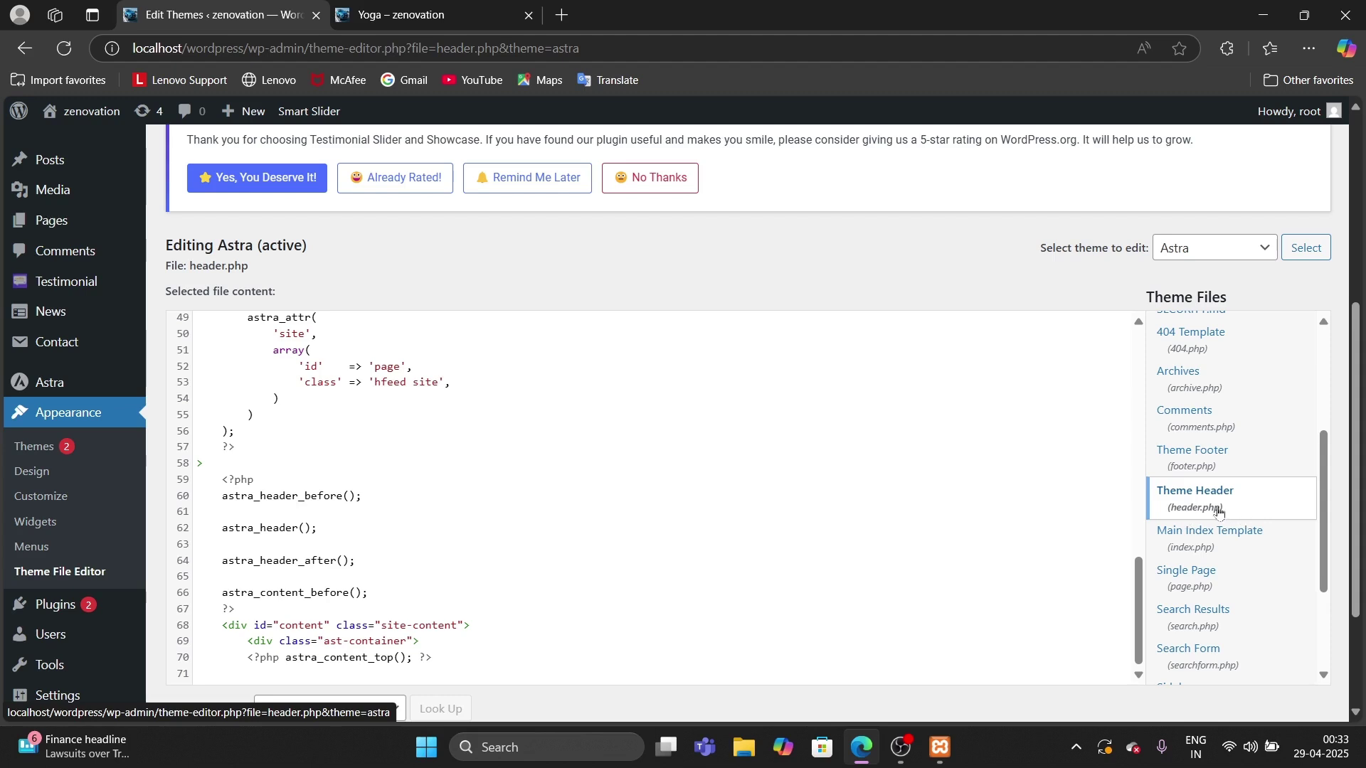
{"action": "scroll", "coordinate": [747, 455], "scroll_direction": "down", "scroll_amount": 3}
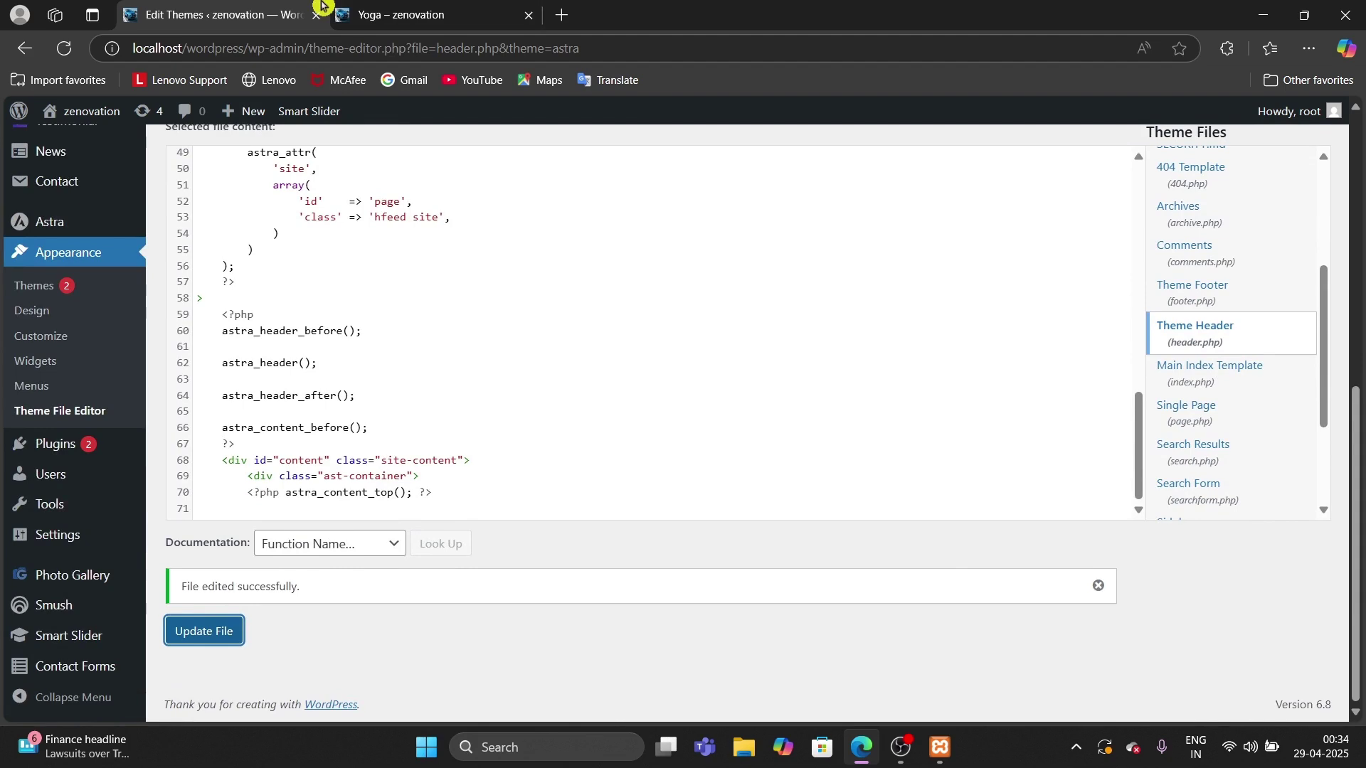
- Check the preloader on the live site by reloading the Yoga page, opening and reloading Home, and reopening Yoga
{"action": "left_click", "coordinate": [415, 14]}
{"action": "left_click", "coordinate": [67, 50]}
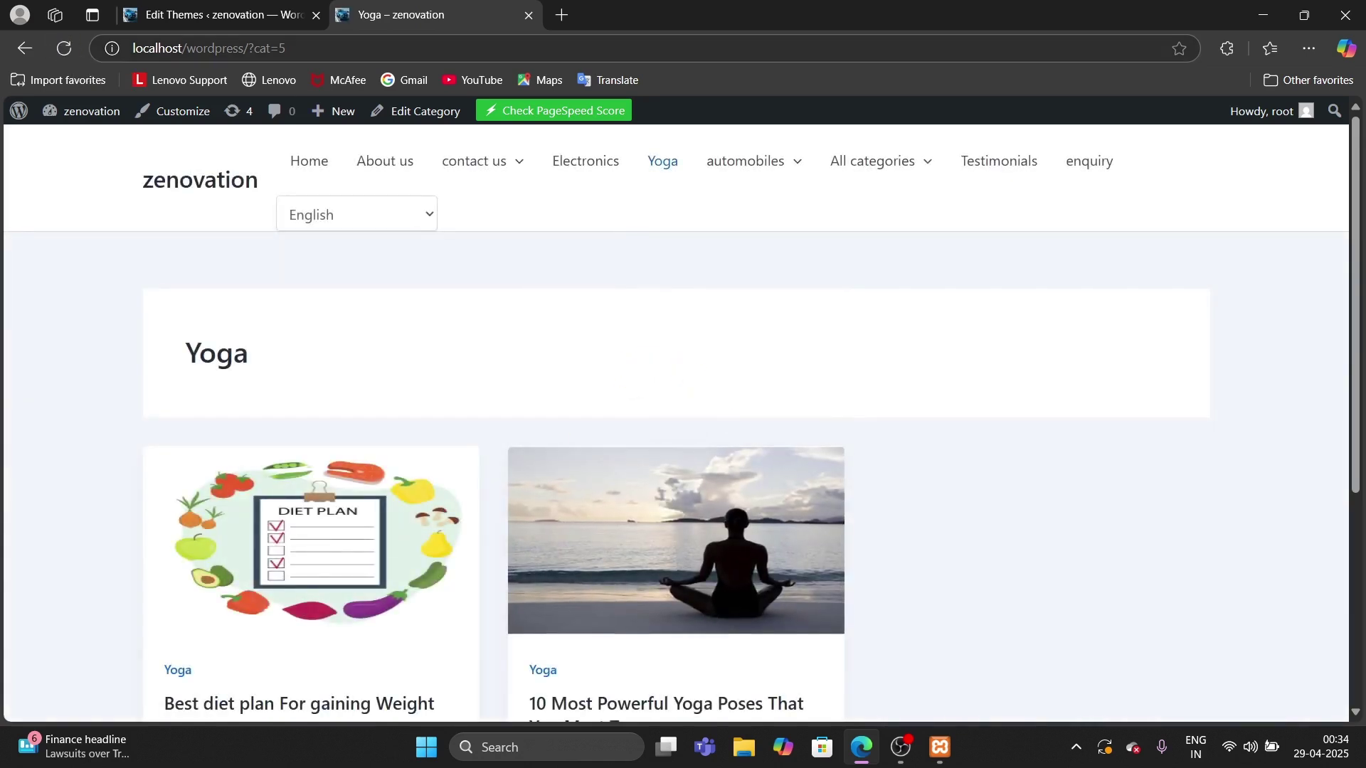
{"action": "left_click", "coordinate": [334, 173]}
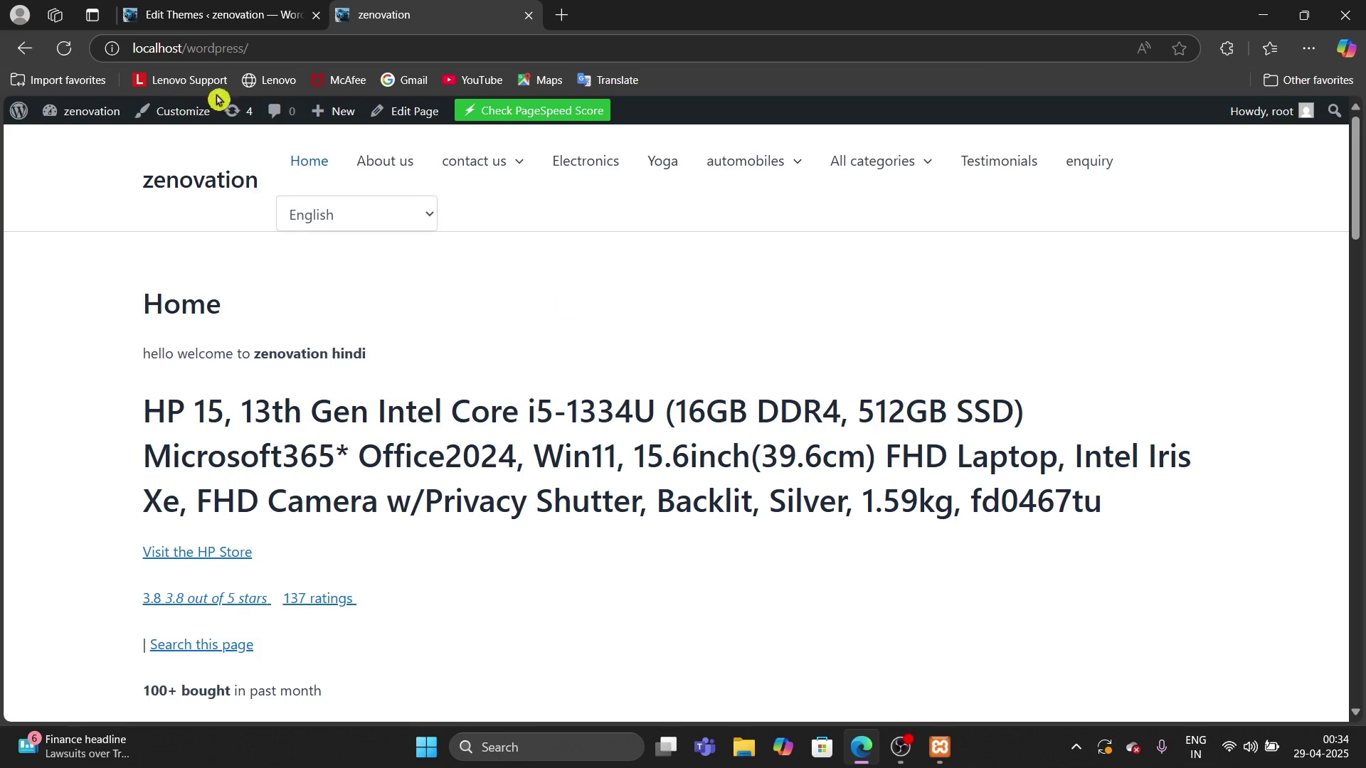
{"action": "left_click", "coordinate": [64, 48]}
{"action": "left_click", "coordinate": [663, 168]}
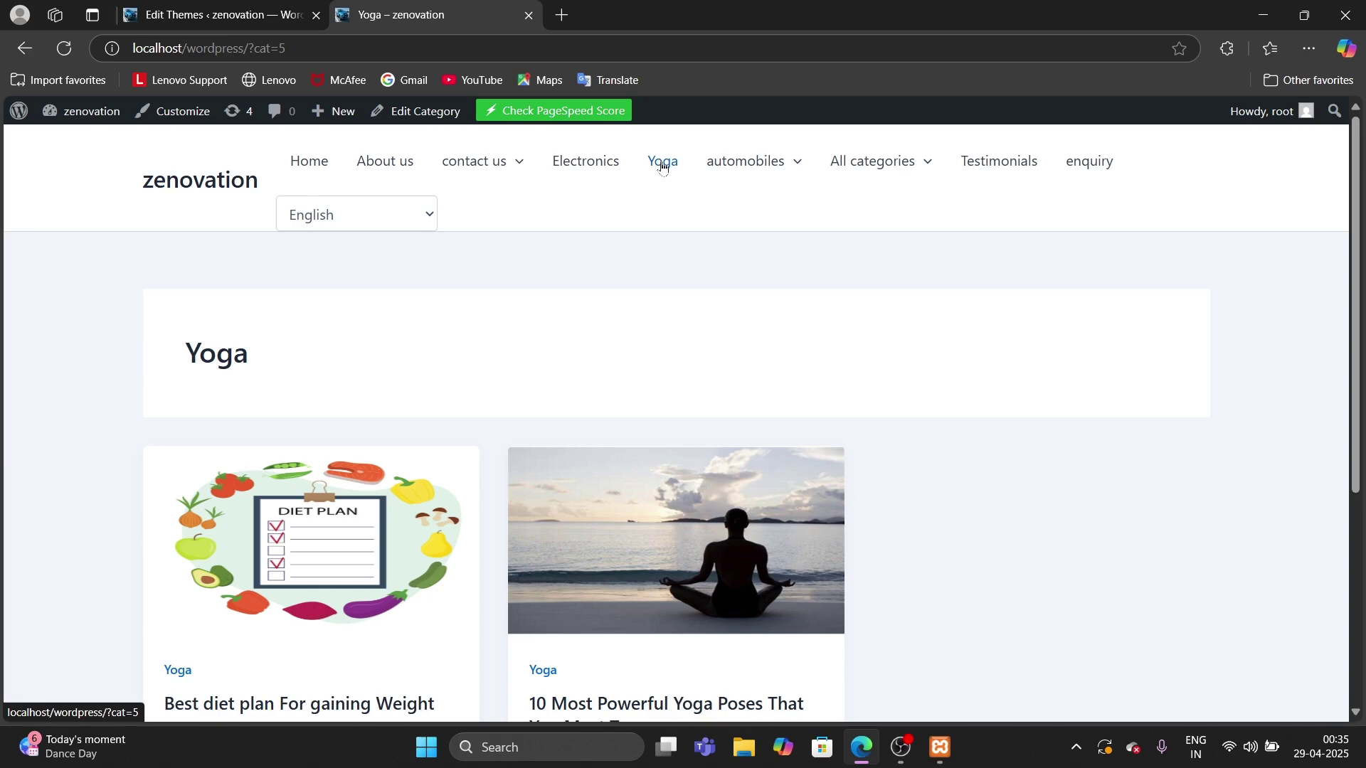
- Open the Preloader plugin's settings from the installed plugins list and examine the Display Preloader options
{"action": "left_click", "coordinate": [249, 14]}
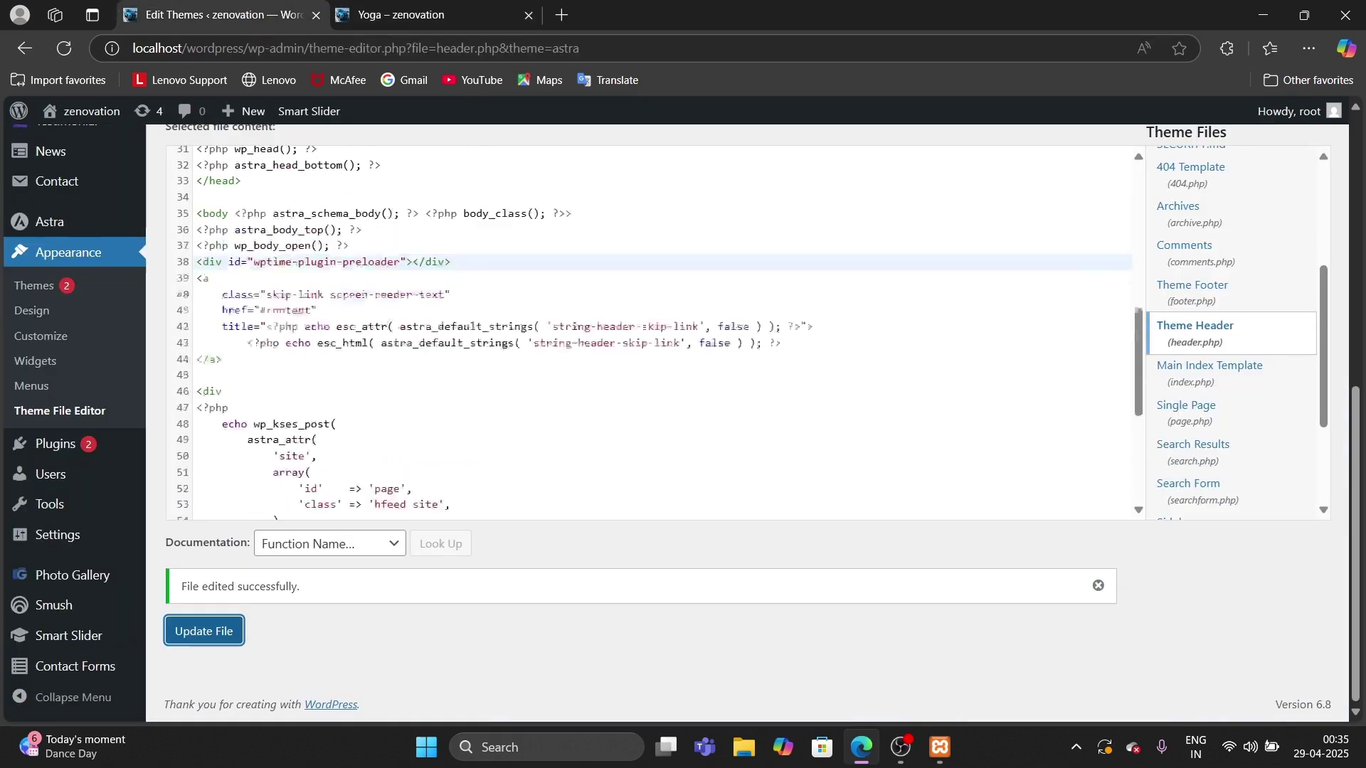
{"action": "mouse_move", "coordinate": [82, 575]}
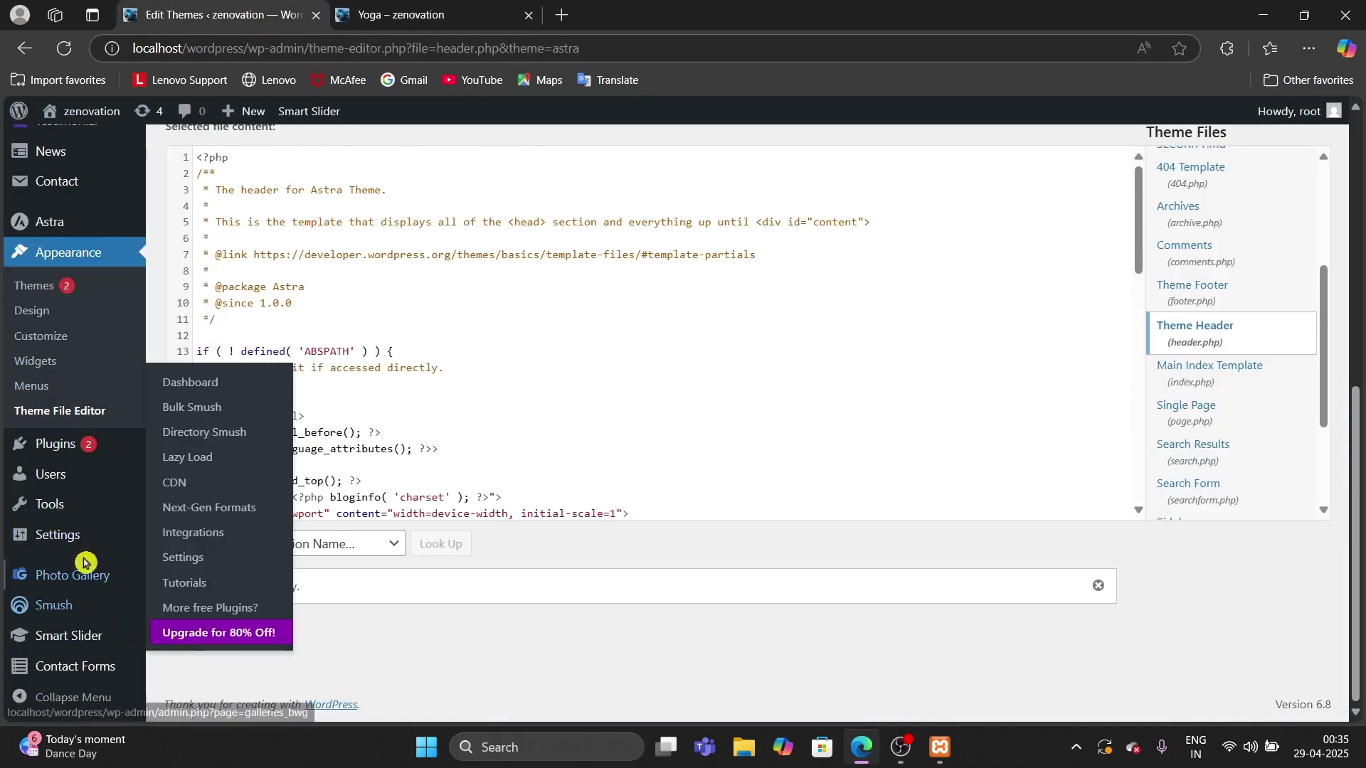
{"action": "mouse_move", "coordinate": [82, 451]}
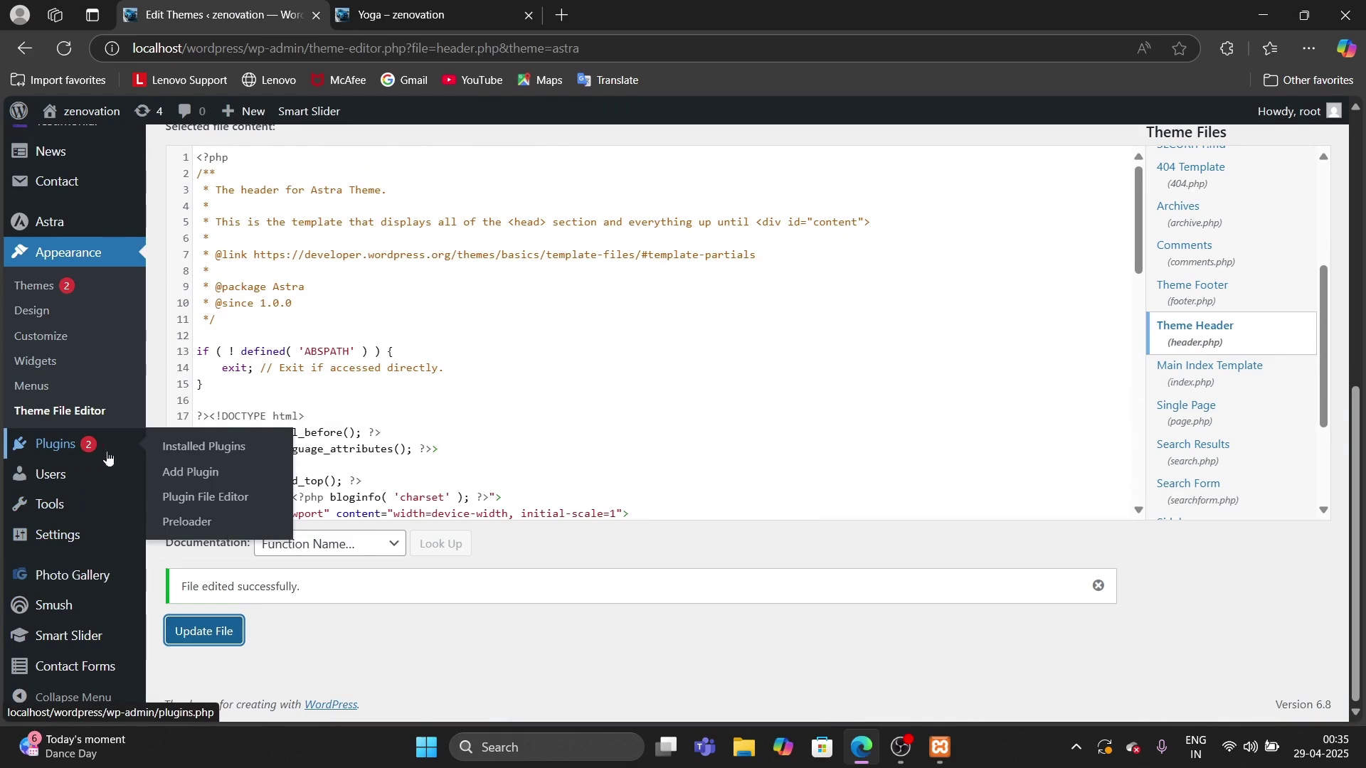
{"action": "left_click", "coordinate": [209, 456]}
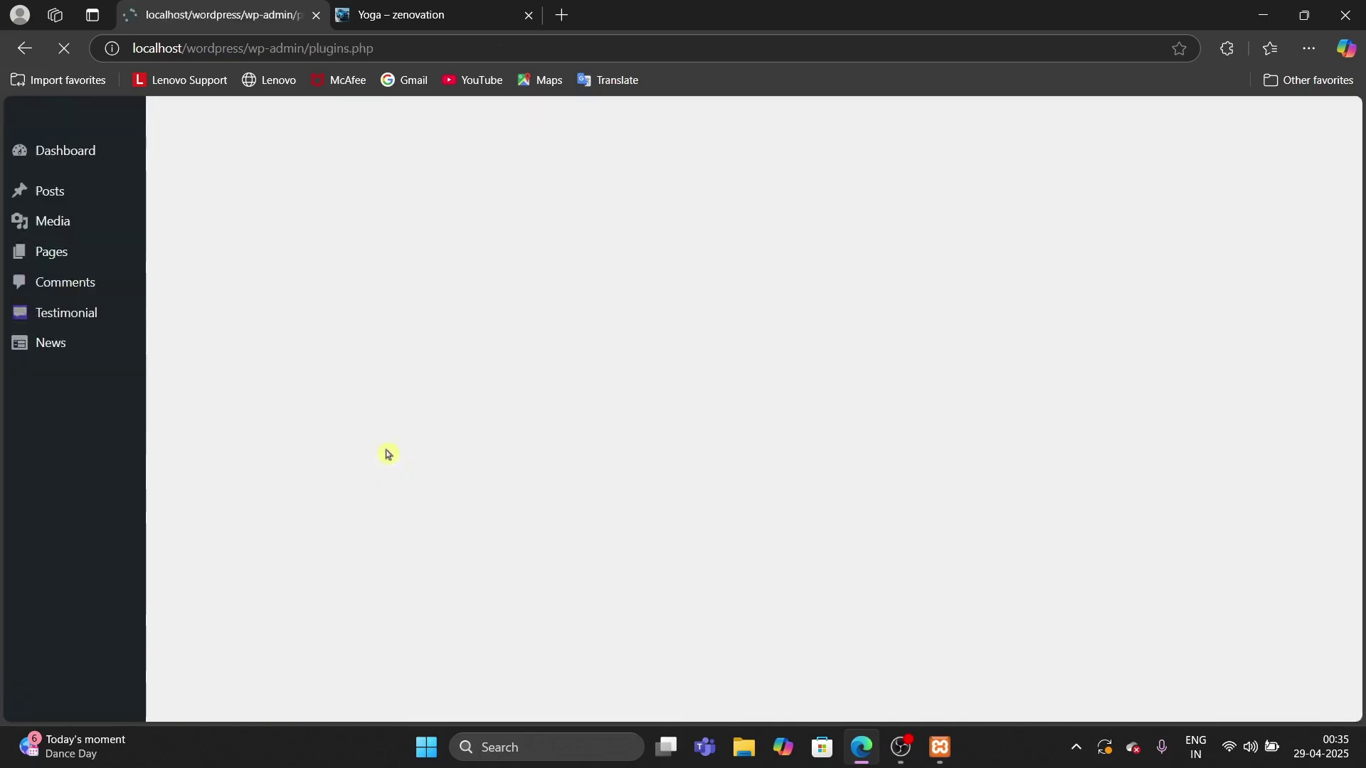
{"action": "scroll", "coordinate": [386, 454], "scroll_direction": "down", "scroll_amount": 10}
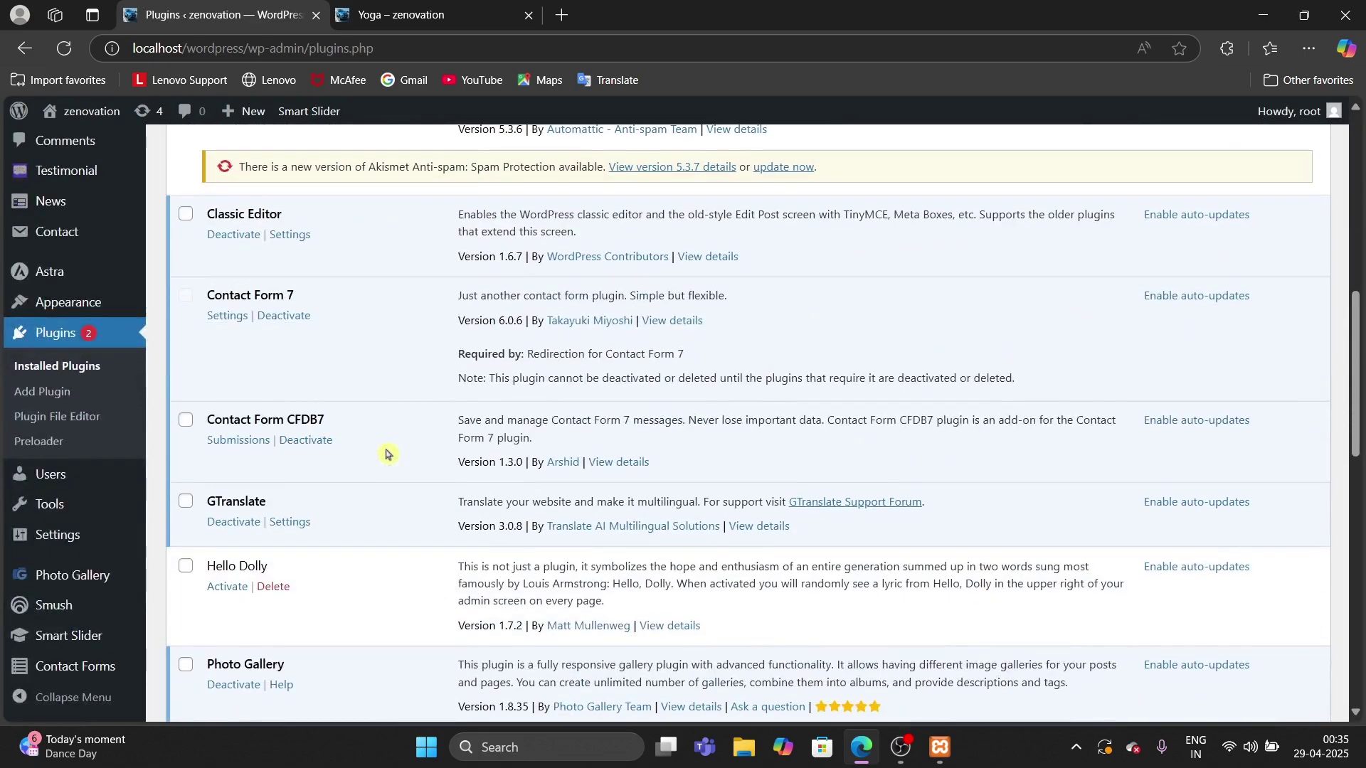
{"action": "scroll", "coordinate": [386, 454], "scroll_direction": "down", "scroll_amount": 3}
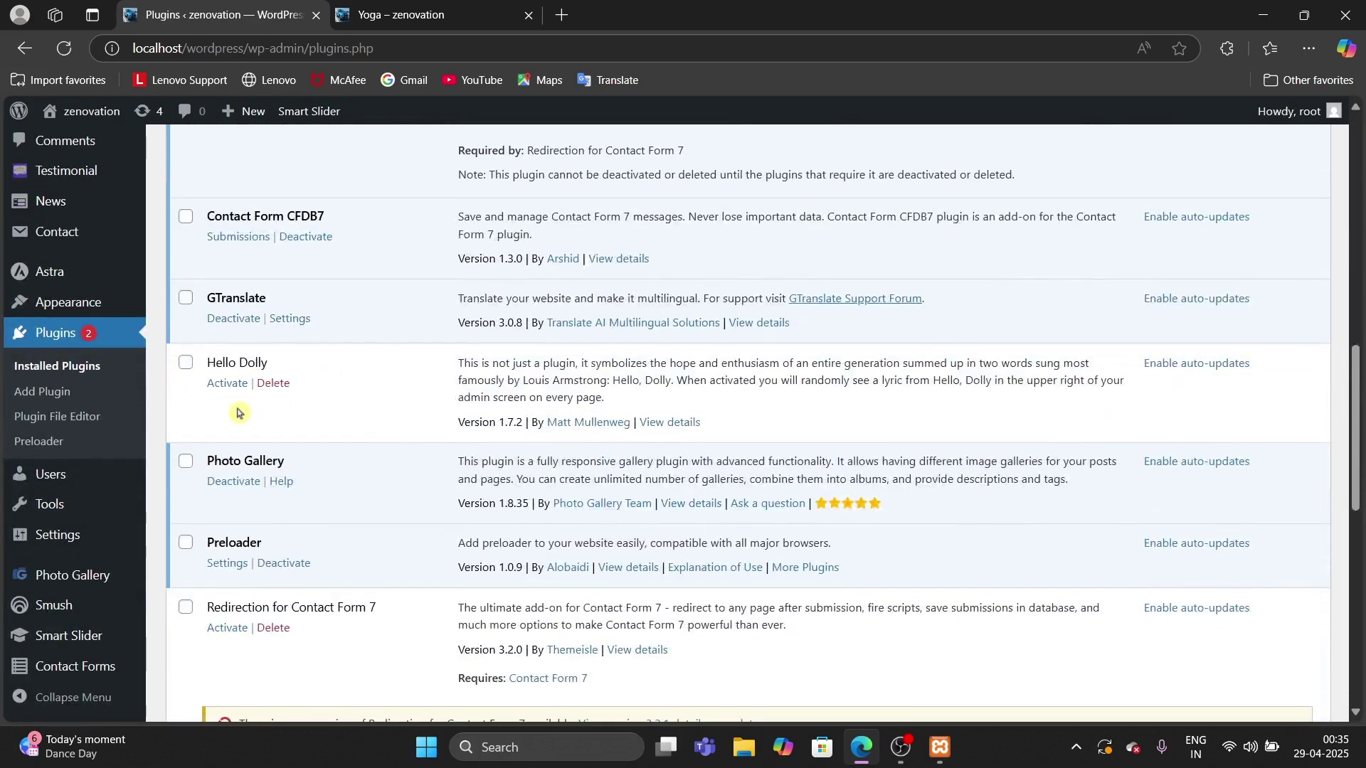
{"action": "scroll", "coordinate": [238, 412], "scroll_direction": "down", "scroll_amount": 3}
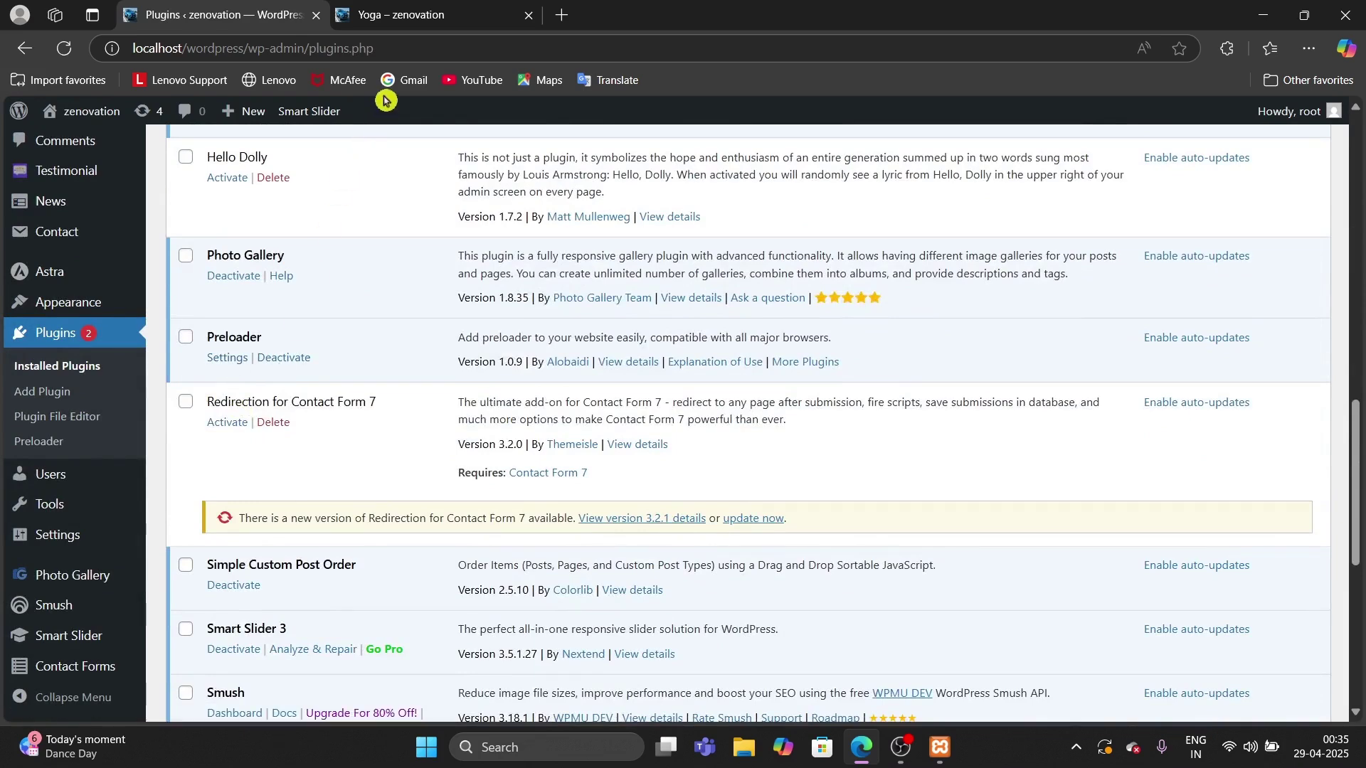
{"action": "left_click", "coordinate": [228, 358]}
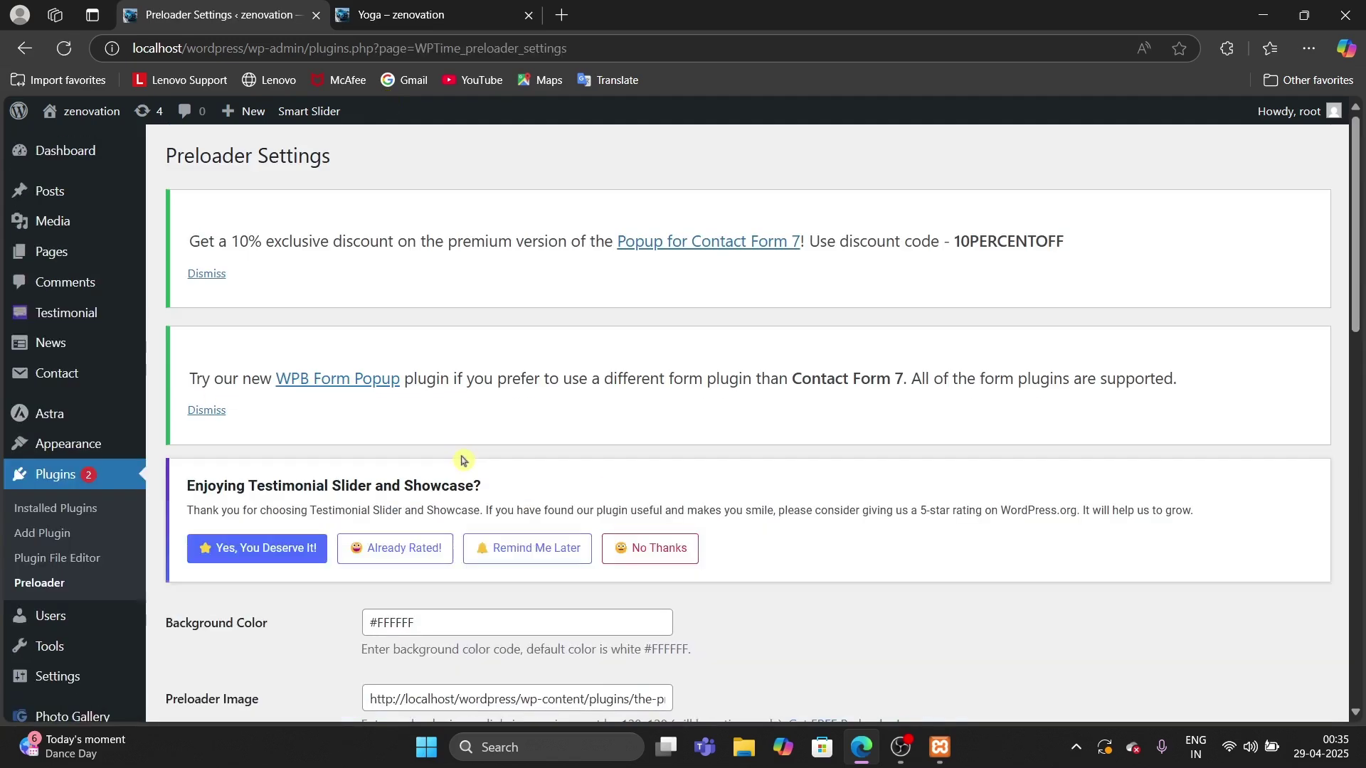
{"action": "scroll", "coordinate": [462, 460], "scroll_direction": "down", "scroll_amount": 10}
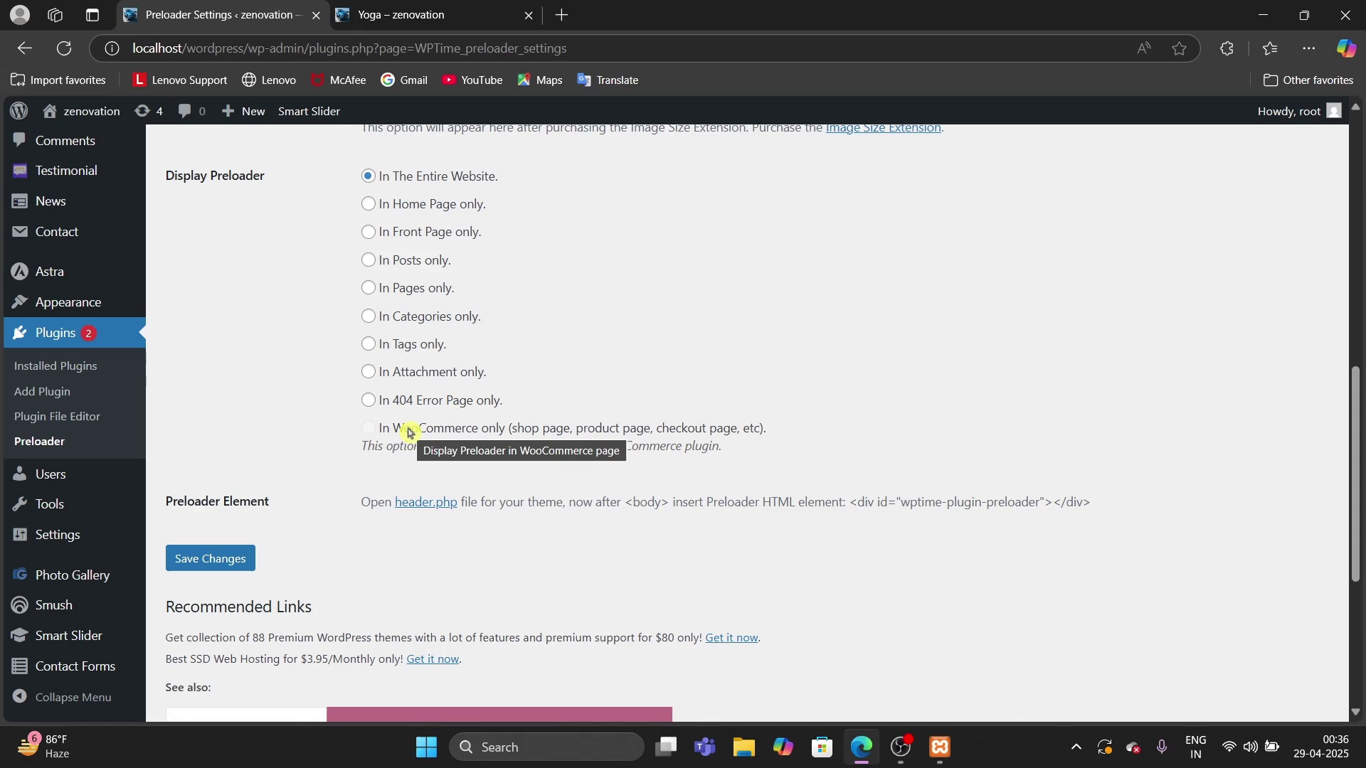
- Look through the full list of installed plugins and open the page for adding new plugins
{"action": "left_click", "coordinate": [71, 379]}
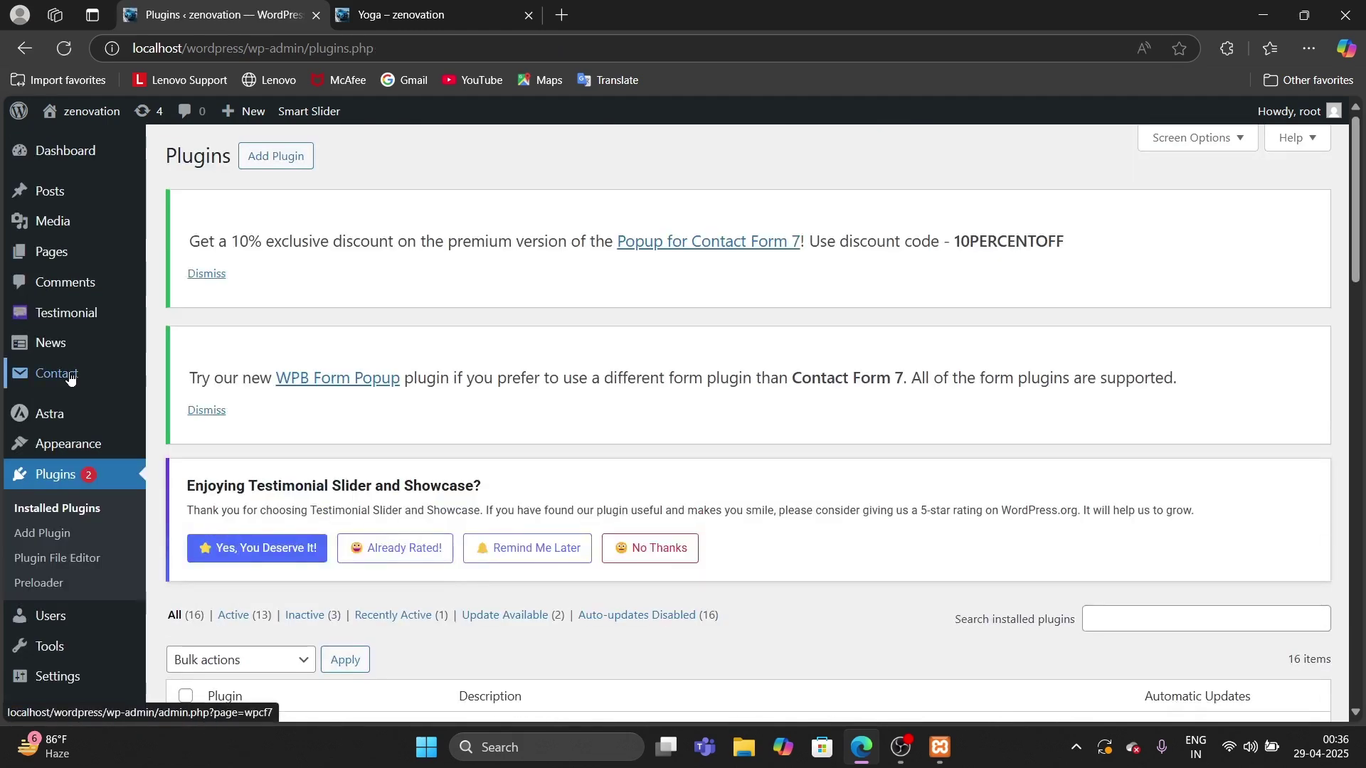
{"action": "scroll", "coordinate": [69, 379], "scroll_direction": "down", "scroll_amount": 5}
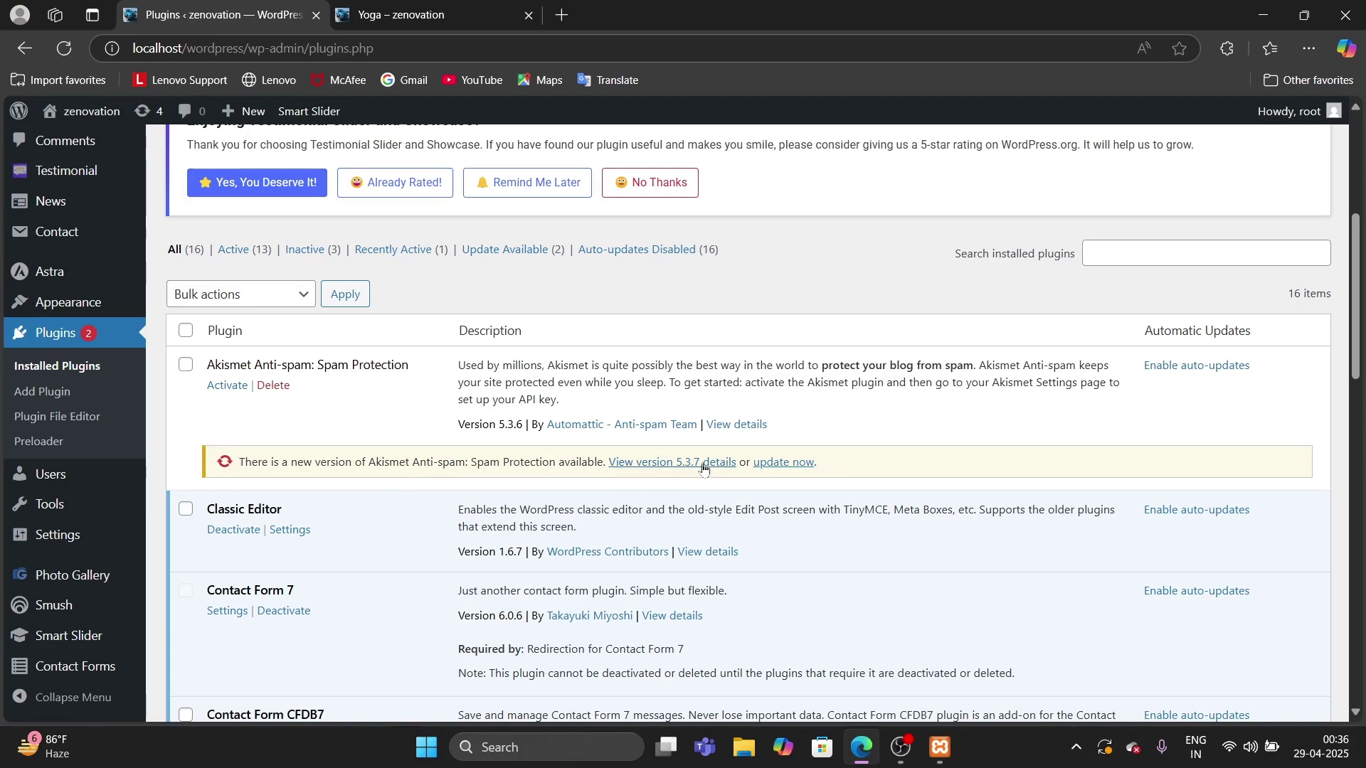
{"action": "scroll", "coordinate": [794, 466], "scroll_direction": "down", "scroll_amount": 5}
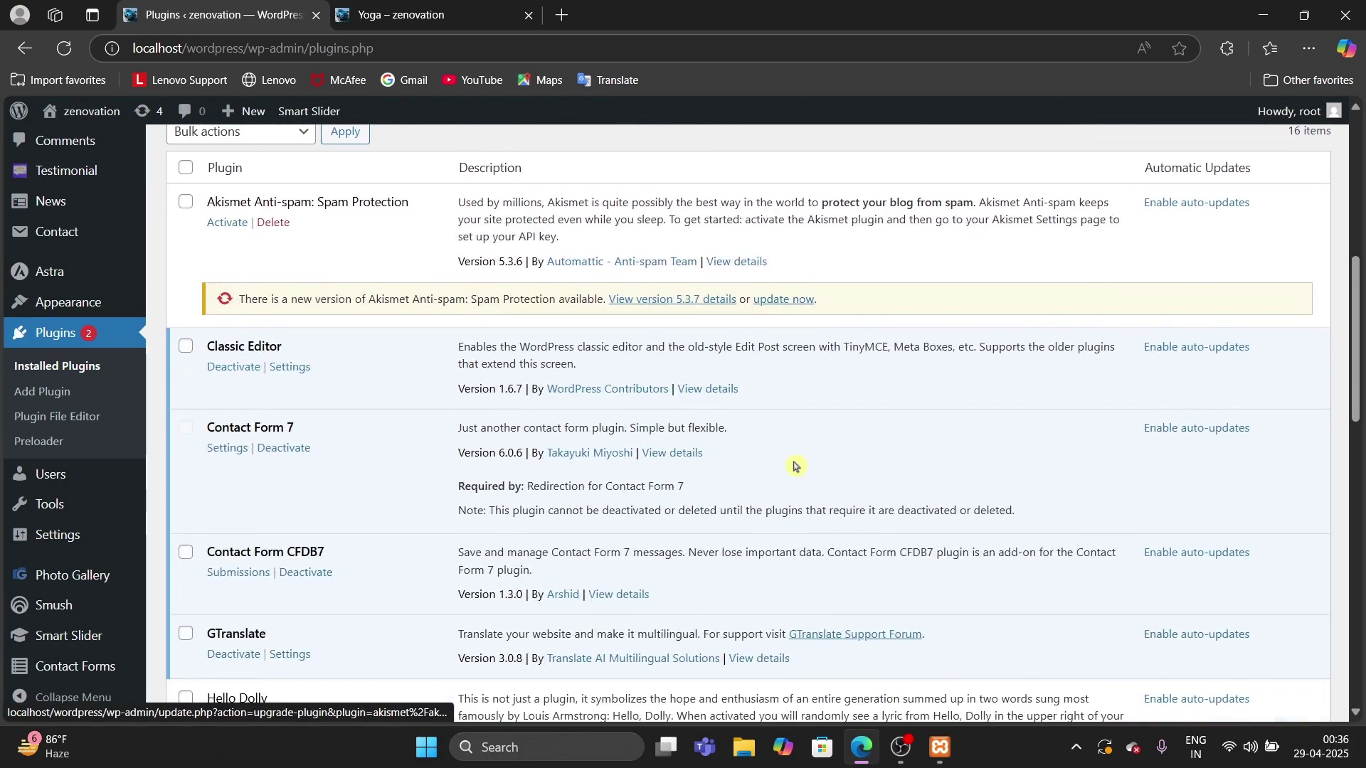
{"action": "scroll", "coordinate": [790, 491], "scroll_direction": "down", "scroll_amount": 4}
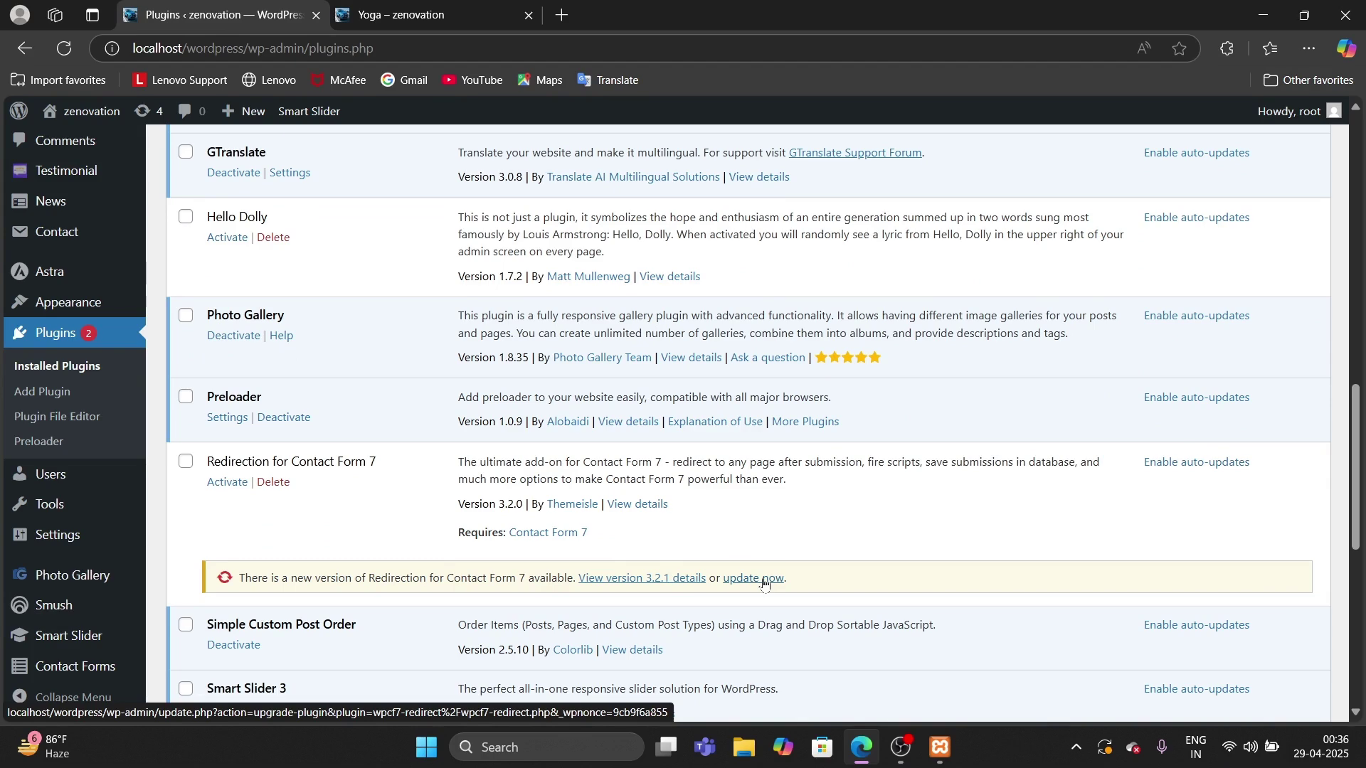
{"action": "scroll", "coordinate": [764, 584], "scroll_direction": "down", "scroll_amount": 10}
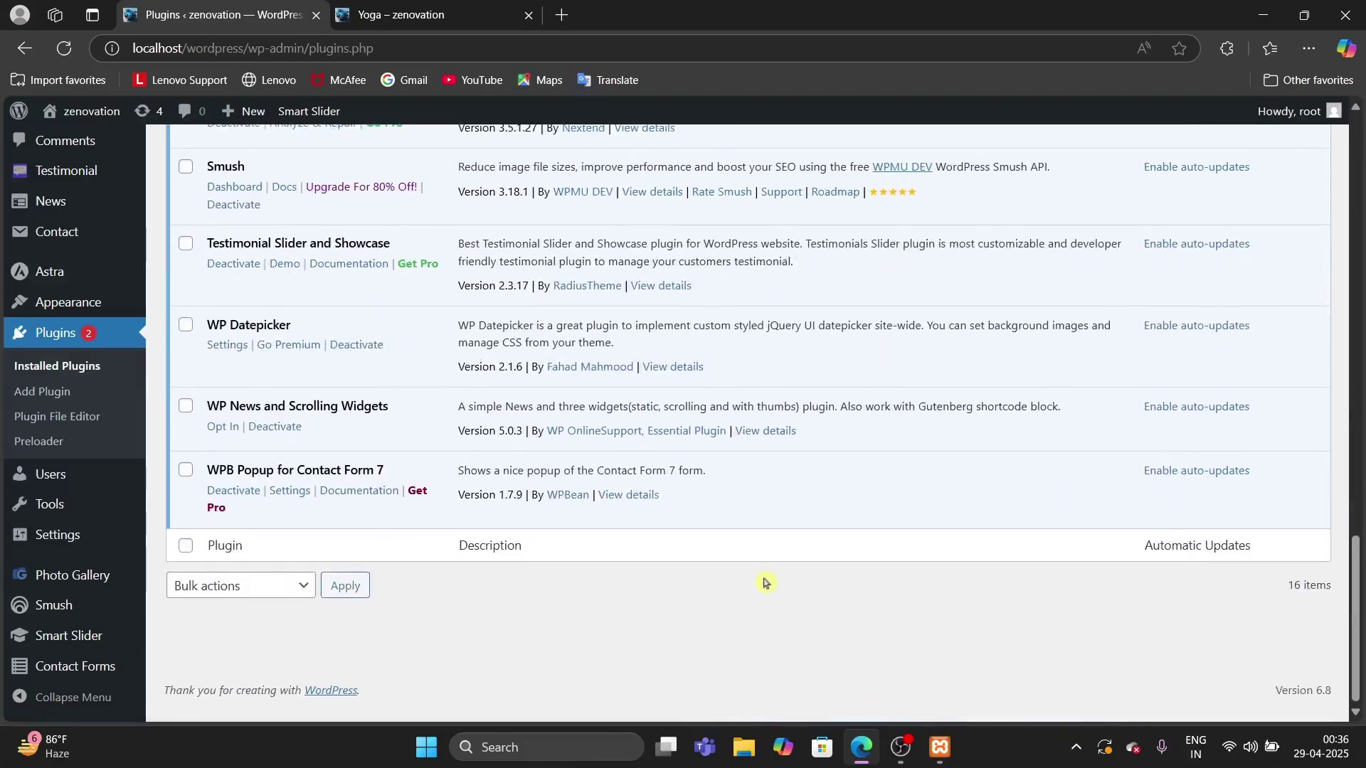
{"action": "scroll", "coordinate": [762, 579], "scroll_direction": "up", "scroll_amount": 15}
{"action": "scroll", "coordinate": [765, 582], "scroll_direction": "up", "scroll_amount": 10}
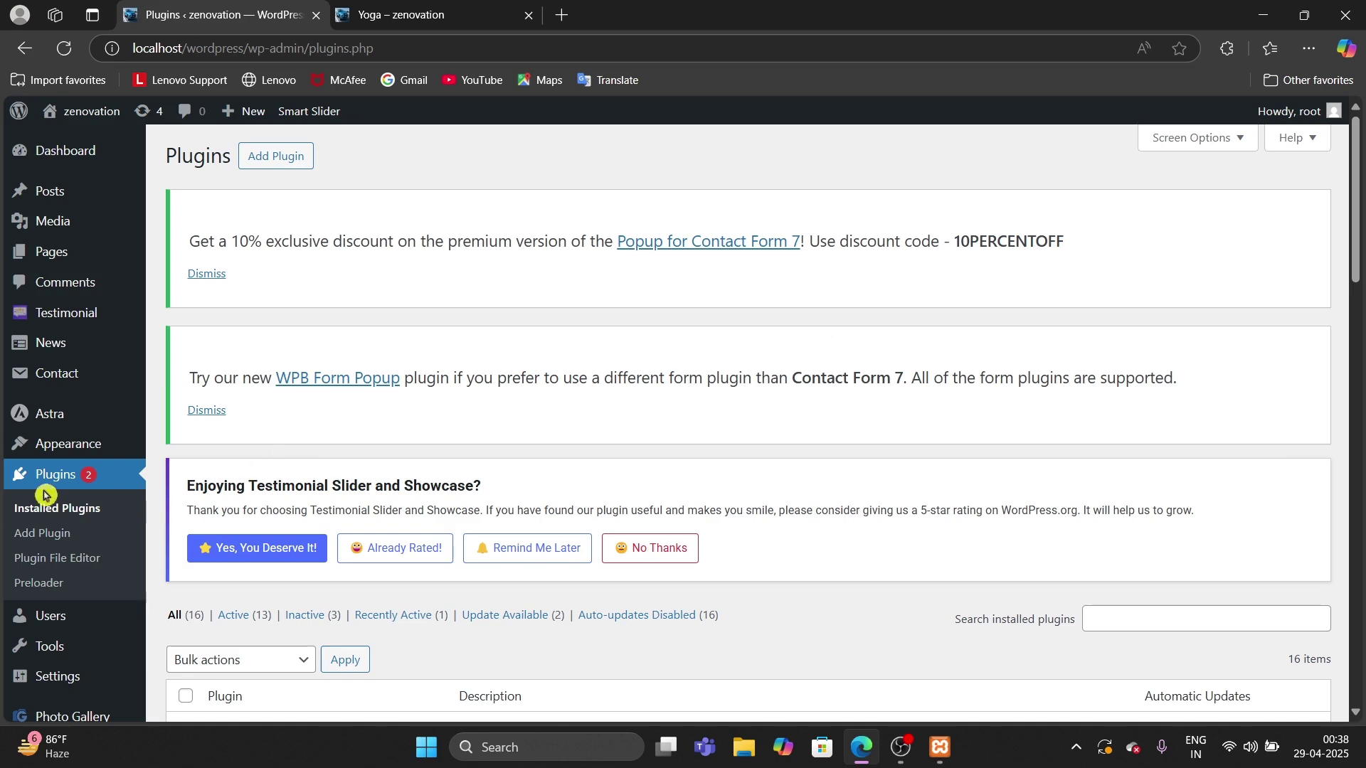
{"action": "left_click", "coordinate": [53, 535]}
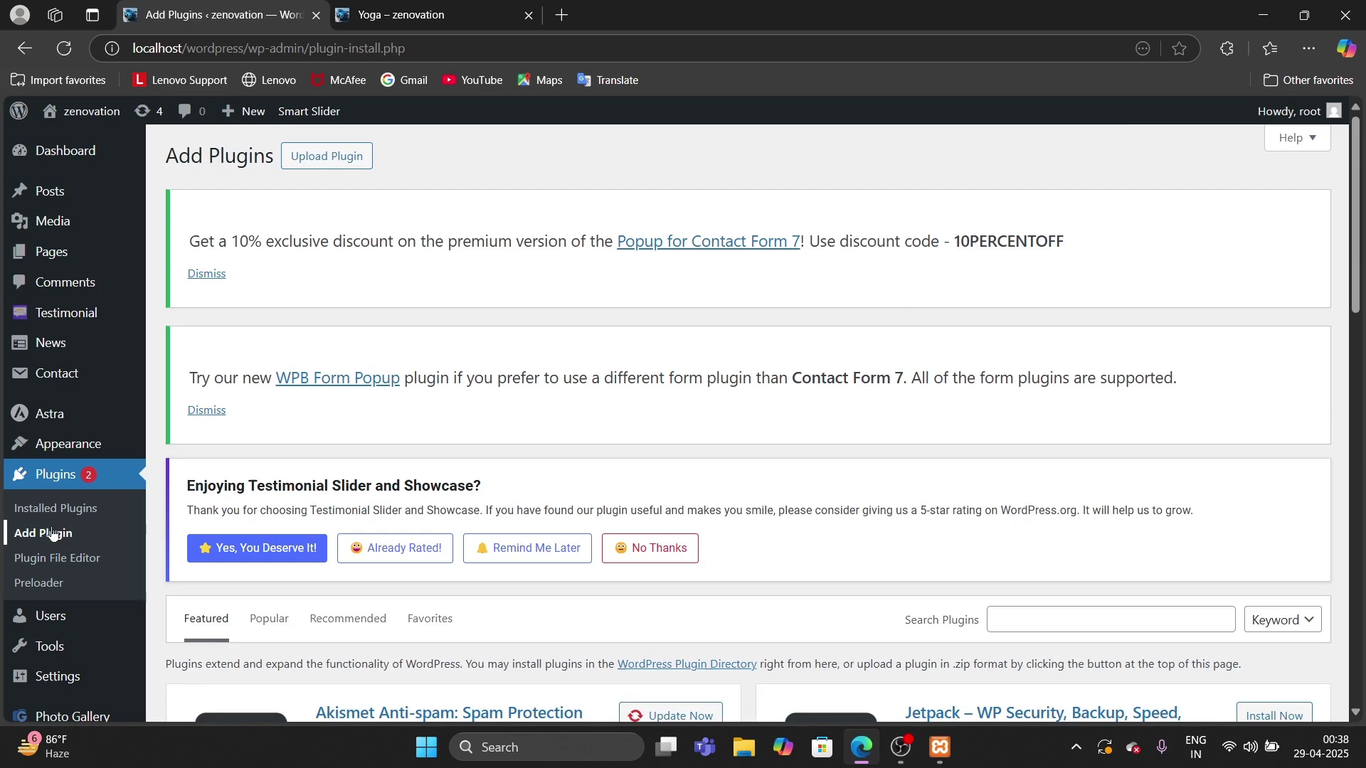
- Search the plugin directory for "Easy updates manager"
{"action": "scroll", "coordinate": [680, 601], "scroll_direction": "down", "scroll_amount": 3}
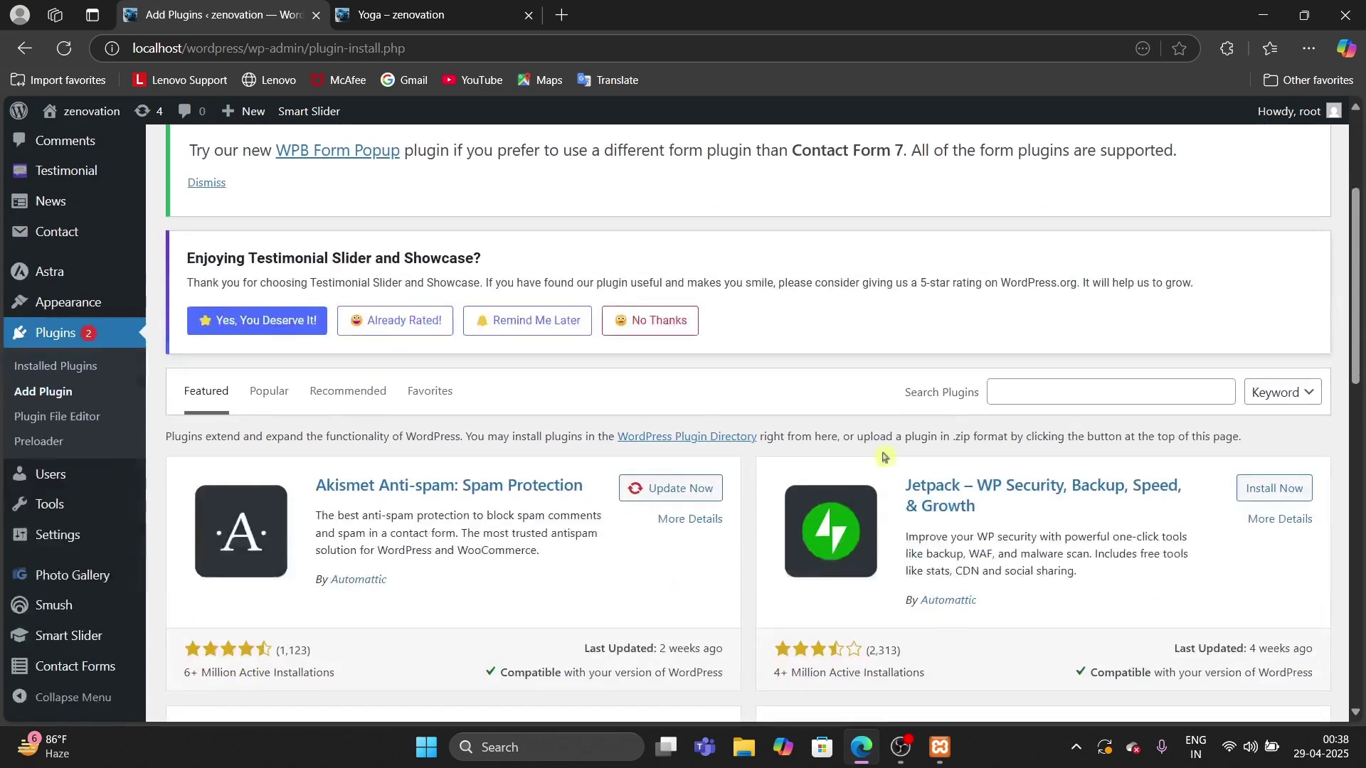
{"action": "left_click", "coordinate": [996, 392]}
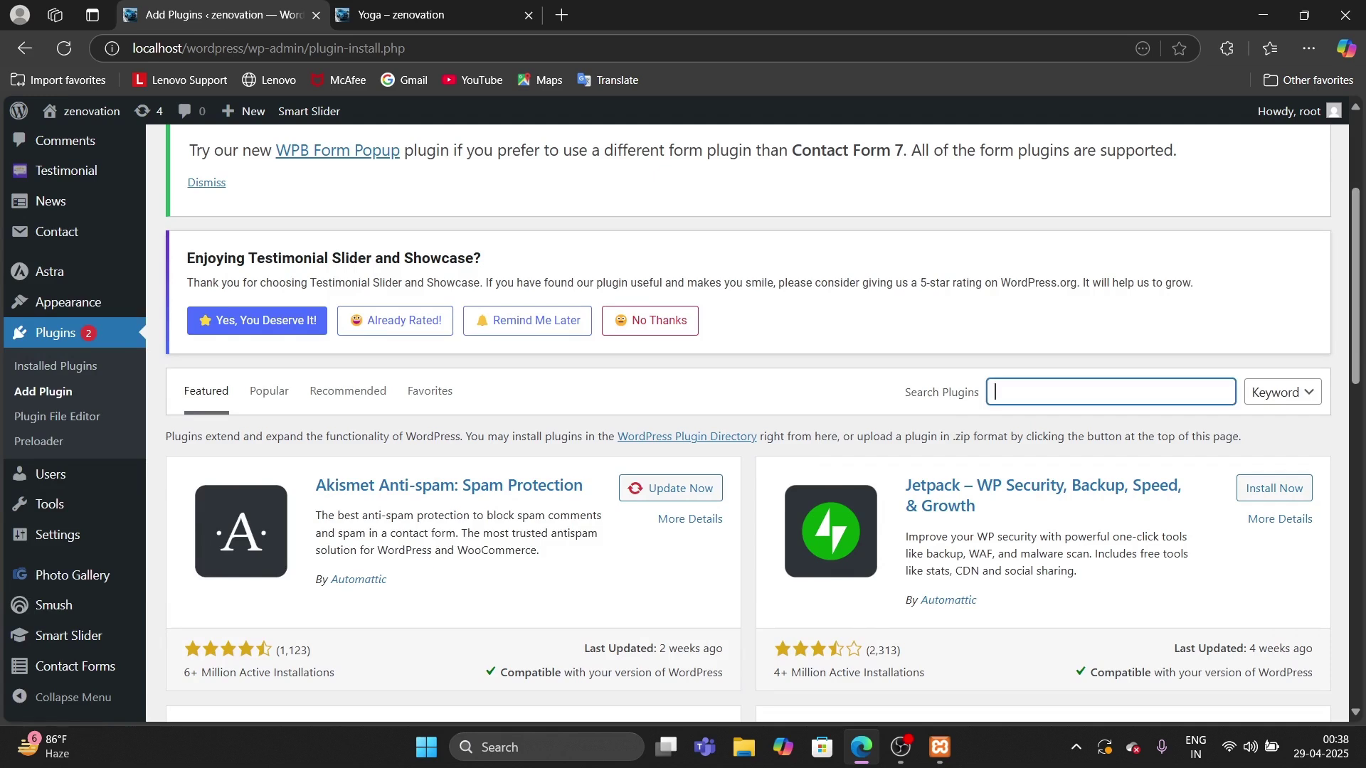
{"action": "type", "text": "Easy"}
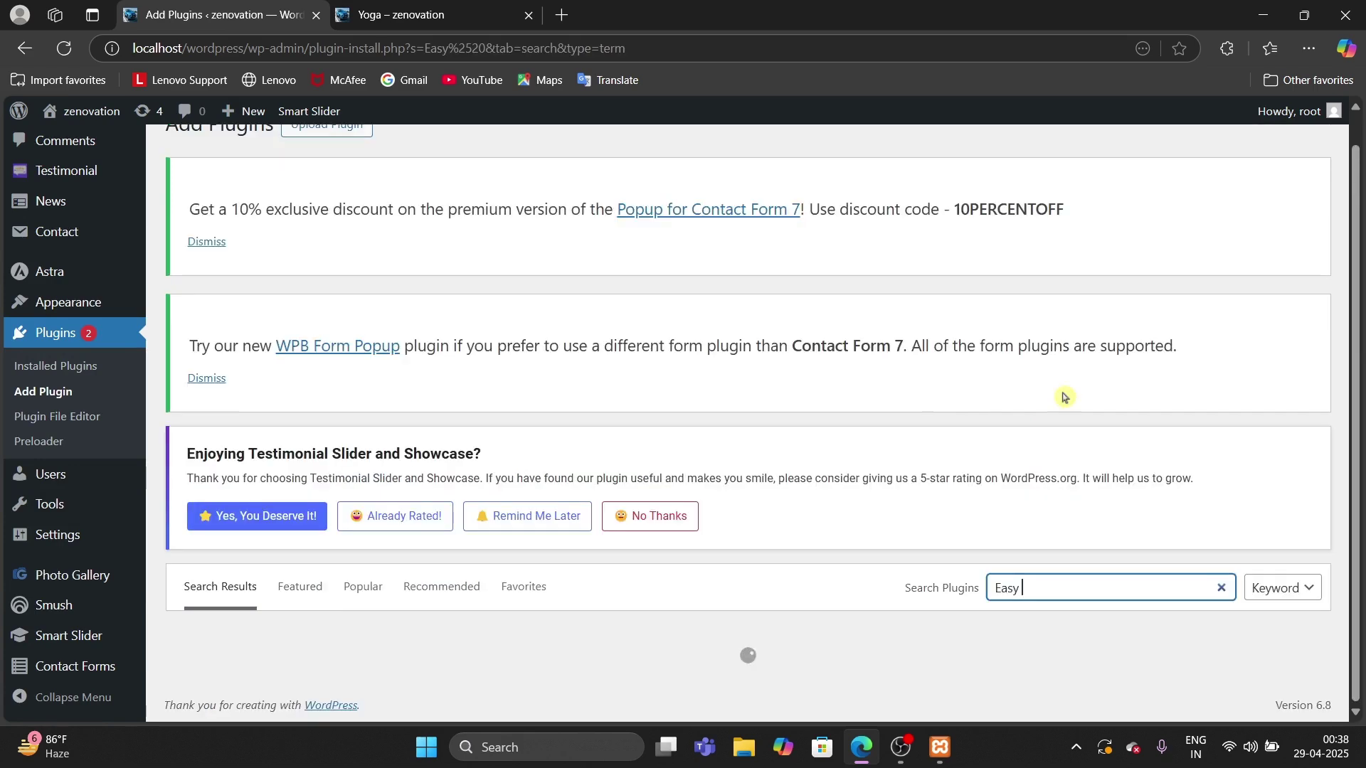
{"action": "type", "text": " updates ma"}
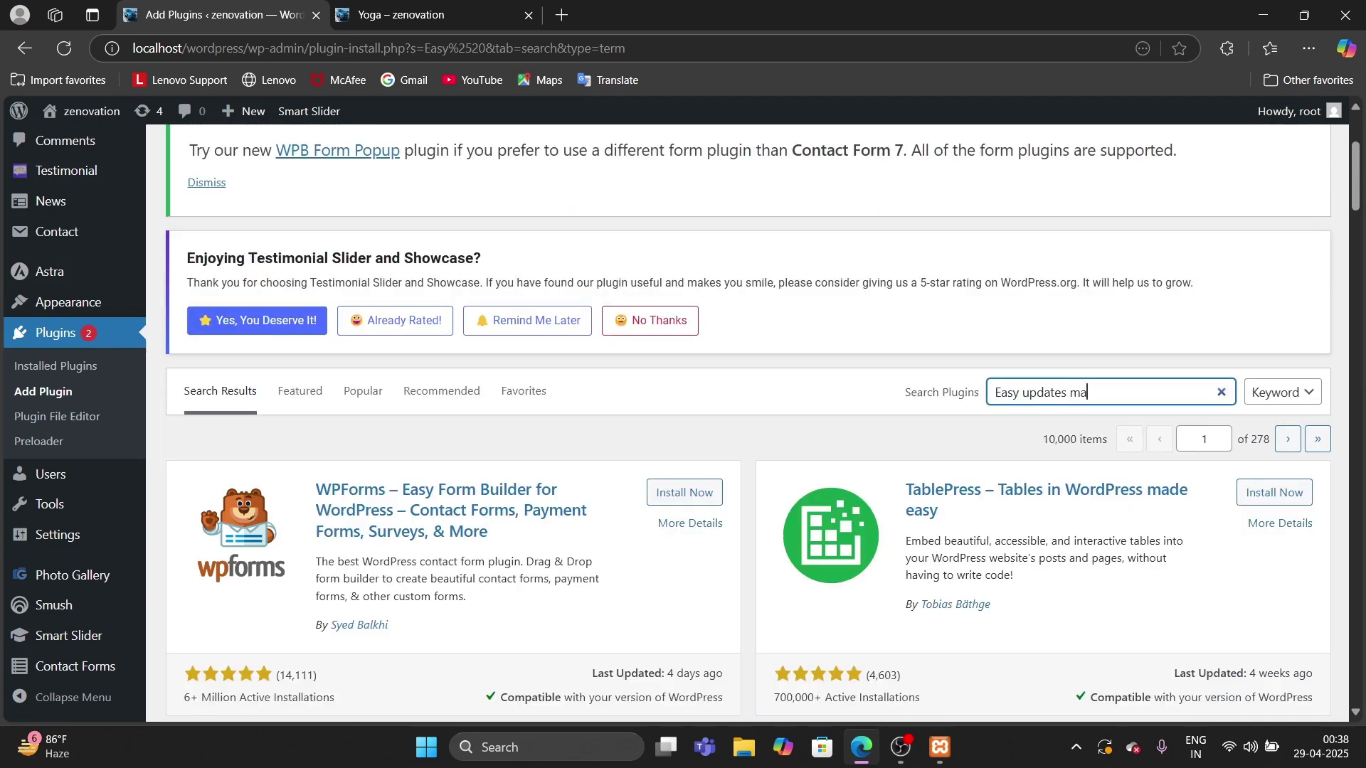
{"action": "type", "text": "nager"}
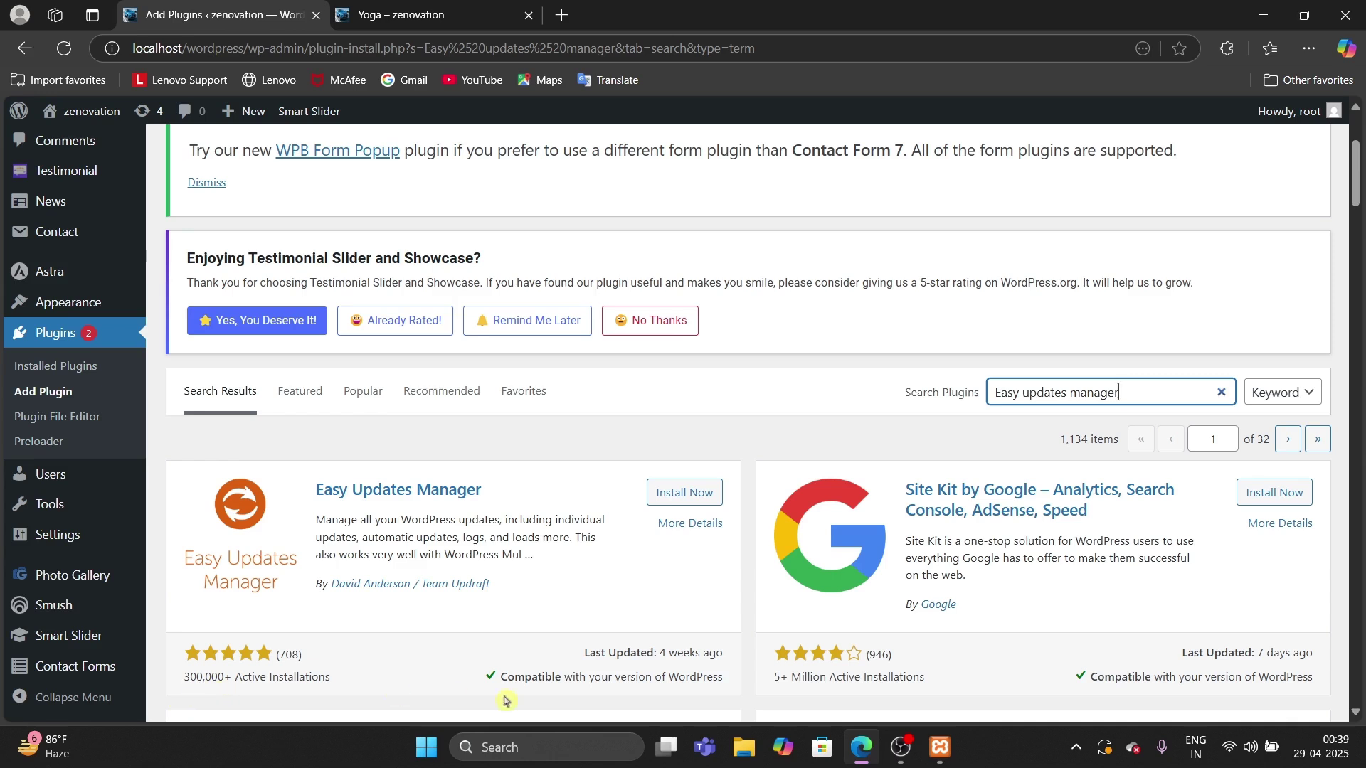
- Install the Easy Updates Manager plugin from the search results and activate it
{"action": "left_click", "coordinate": [687, 493]}
{"action": "scroll", "coordinate": [686, 491], "scroll_direction": "down", "scroll_amount": 4}
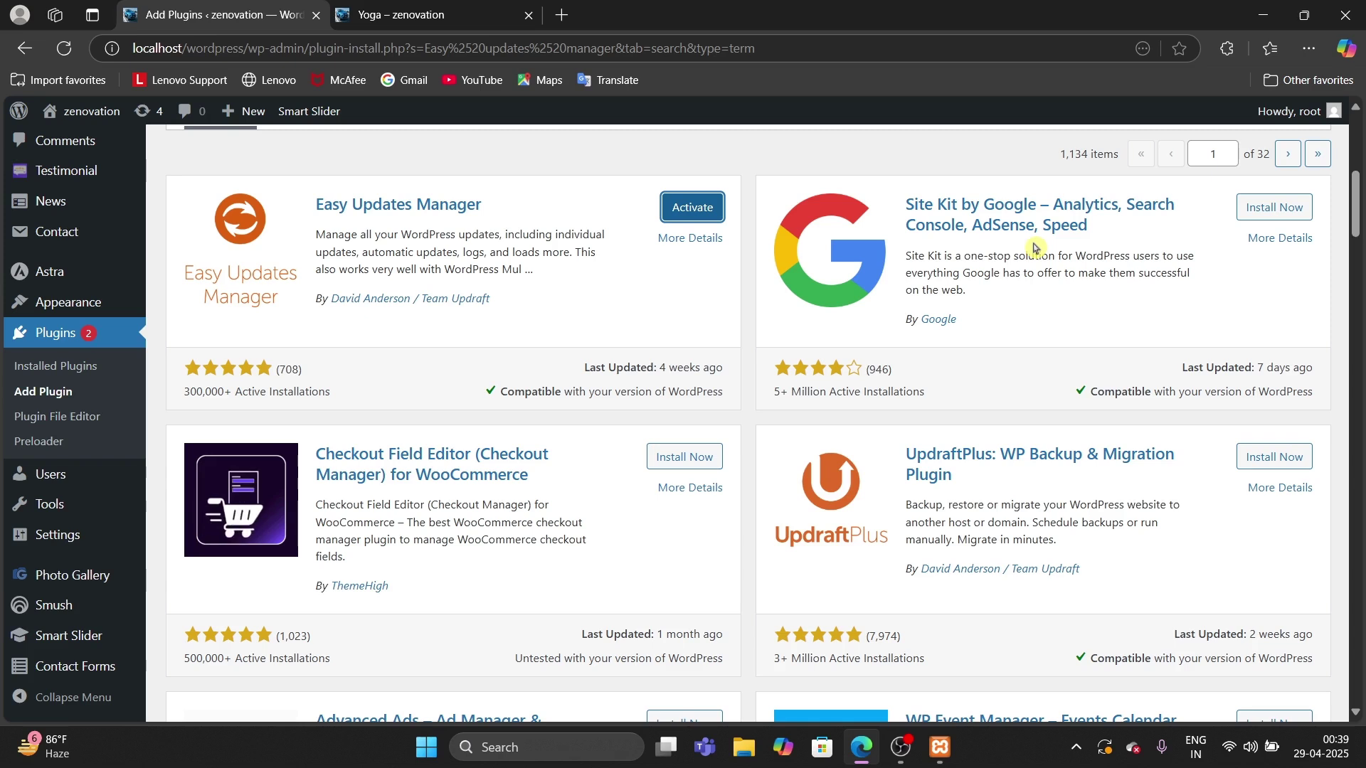
{"action": "left_click", "coordinate": [707, 216]}
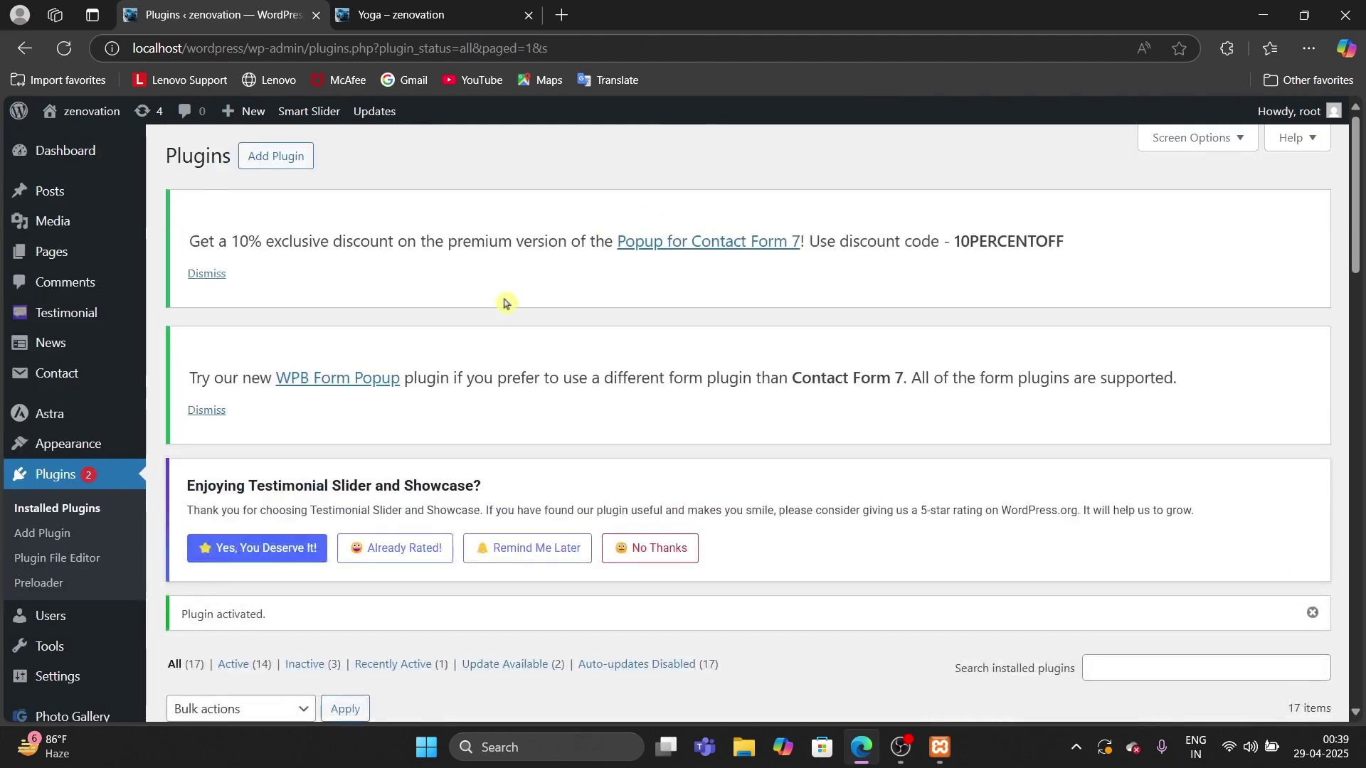
- Look through the full list of installed plugins, examining the Easy Updates Manager entry and the Automatic Updates column
{"action": "scroll", "coordinate": [506, 303], "scroll_direction": "down", "scroll_amount": 7}
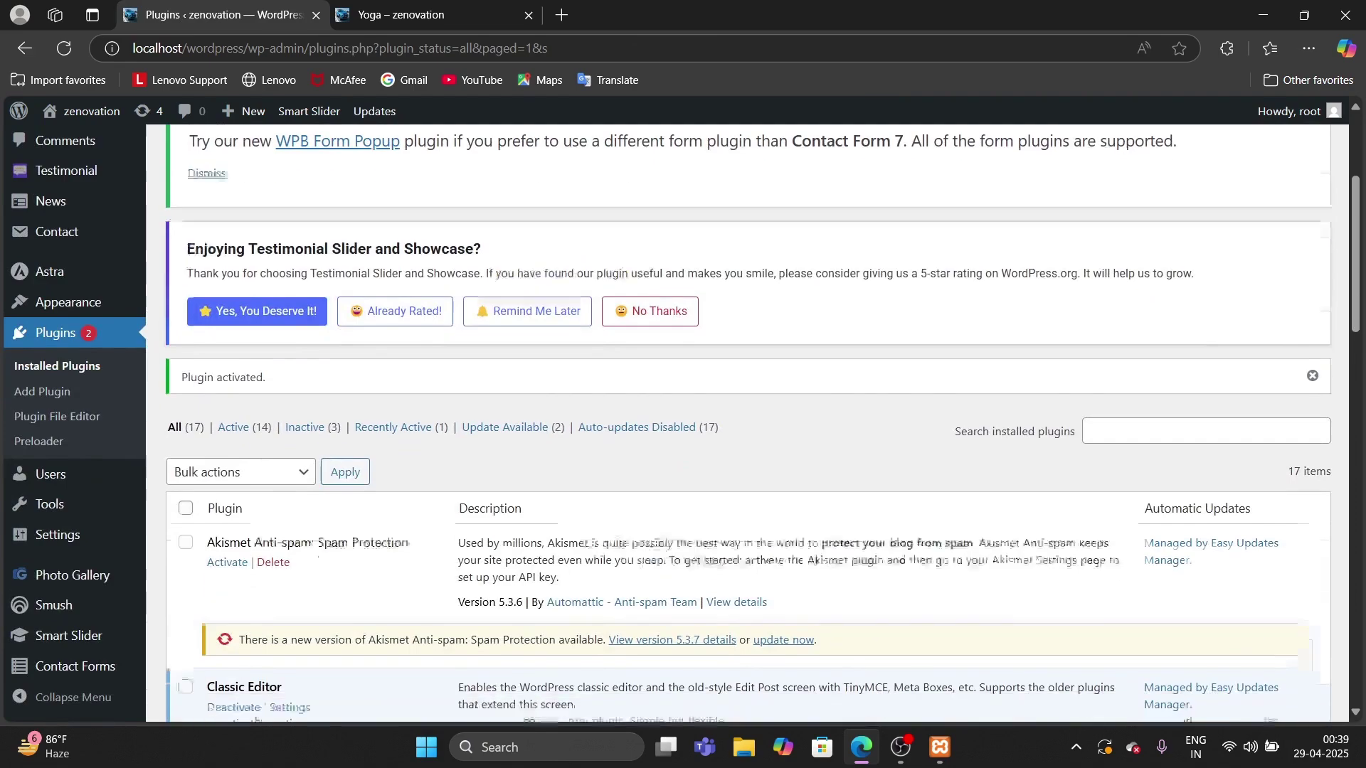
{"action": "scroll", "coordinate": [506, 303], "scroll_direction": "down", "scroll_amount": 4}
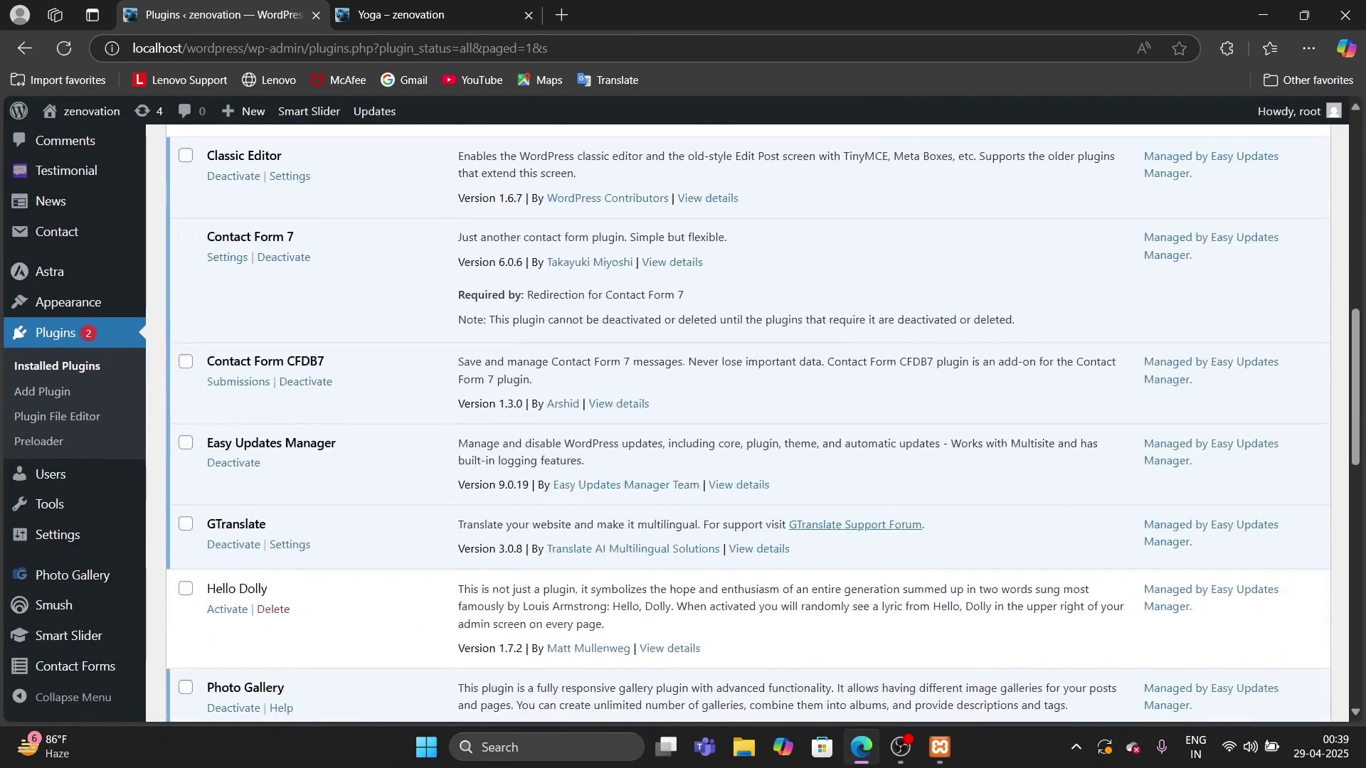
{"action": "scroll", "coordinate": [747, 423], "scroll_direction": "up", "scroll_amount": 2}
{"action": "scroll", "coordinate": [748, 424], "scroll_direction": "down", "scroll_amount": 6}
{"action": "scroll", "coordinate": [748, 423], "scroll_direction": "down", "scroll_amount": 4}
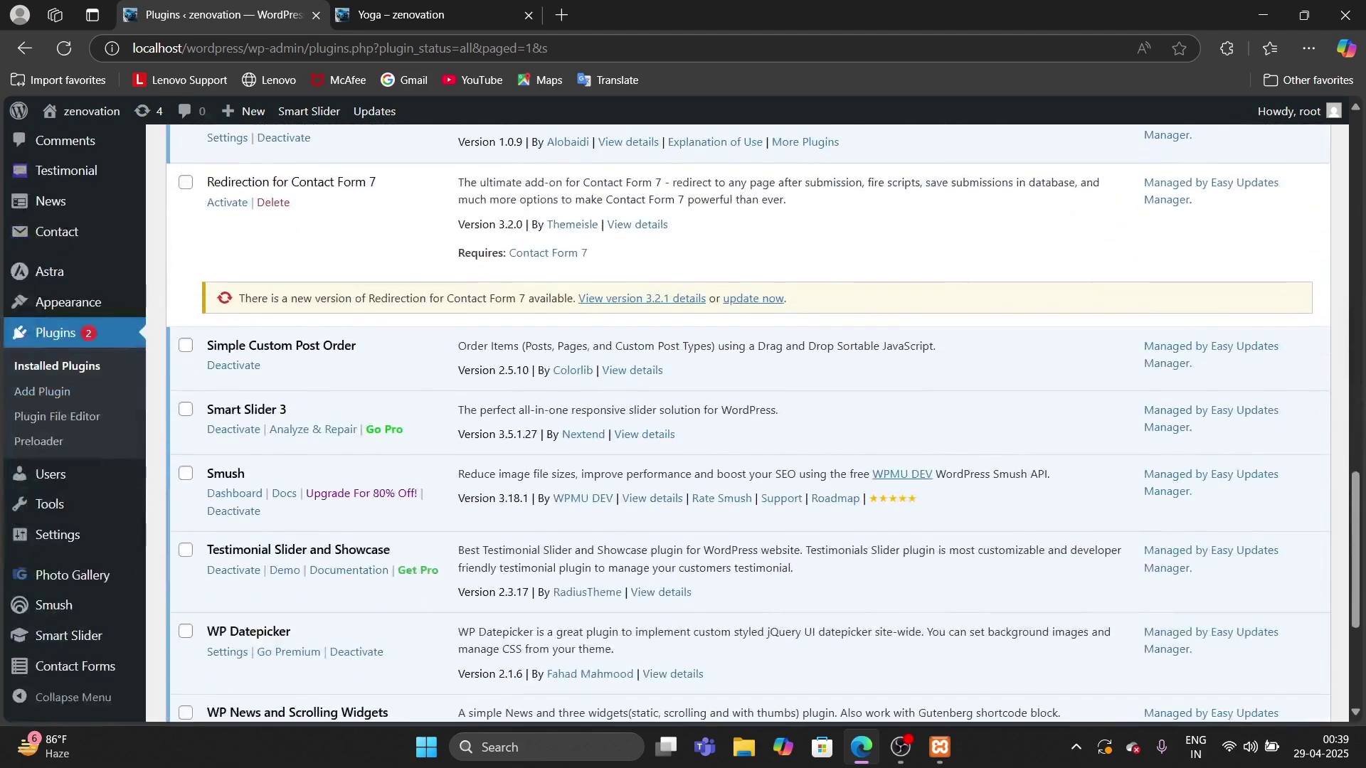
{"action": "scroll", "coordinate": [747, 423], "scroll_direction": "down", "scroll_amount": 3}
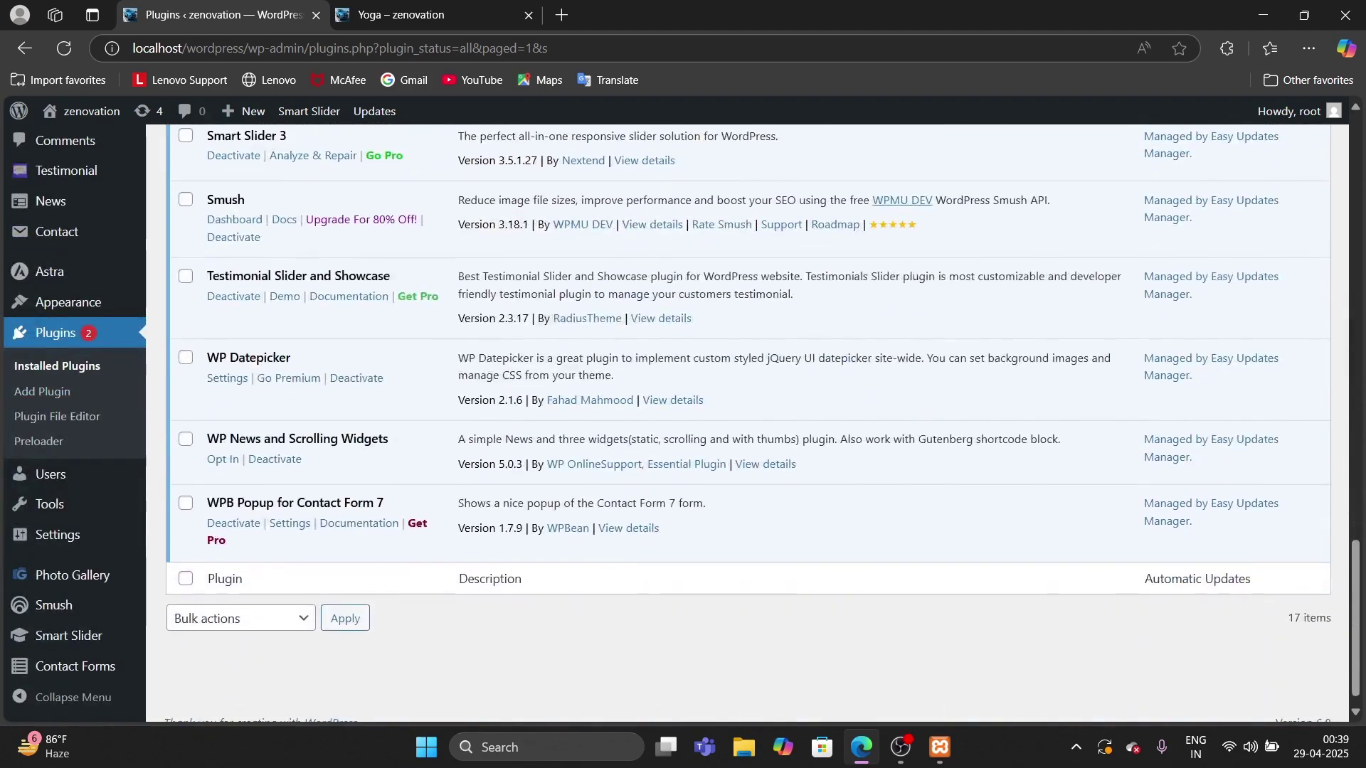
{"action": "scroll", "coordinate": [504, 302], "scroll_direction": "up", "scroll_amount": 5}
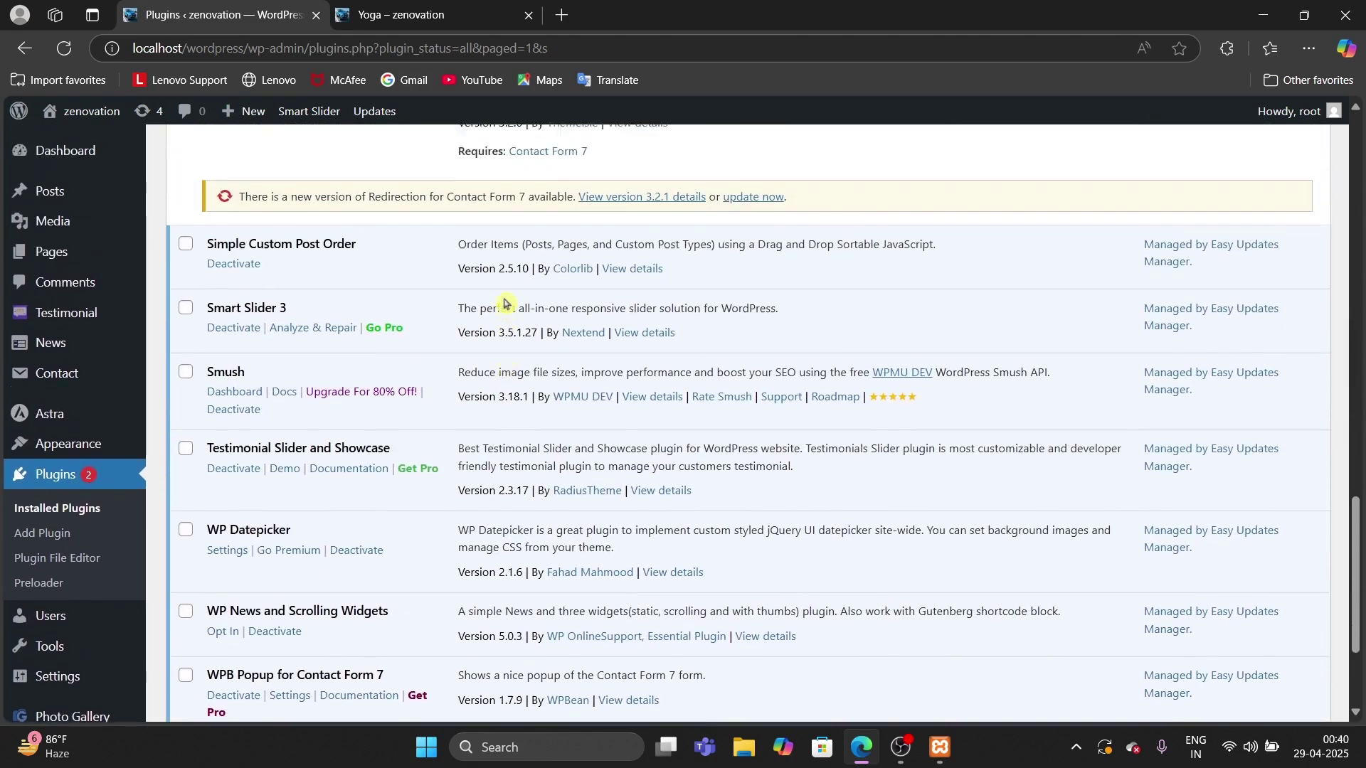
{"action": "scroll", "coordinate": [504, 303], "scroll_direction": "up", "scroll_amount": 2}
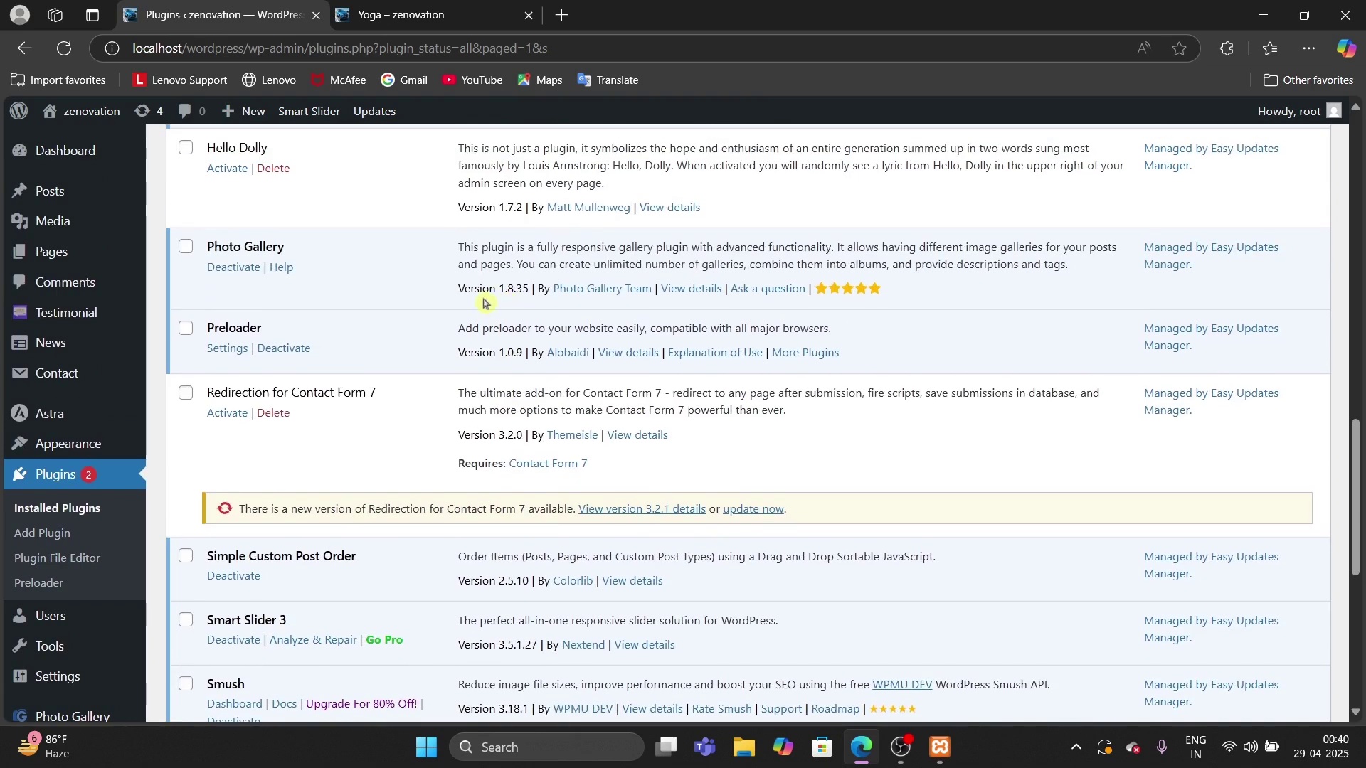
{"action": "scroll", "coordinate": [297, 247], "scroll_direction": "up", "scroll_amount": 3}
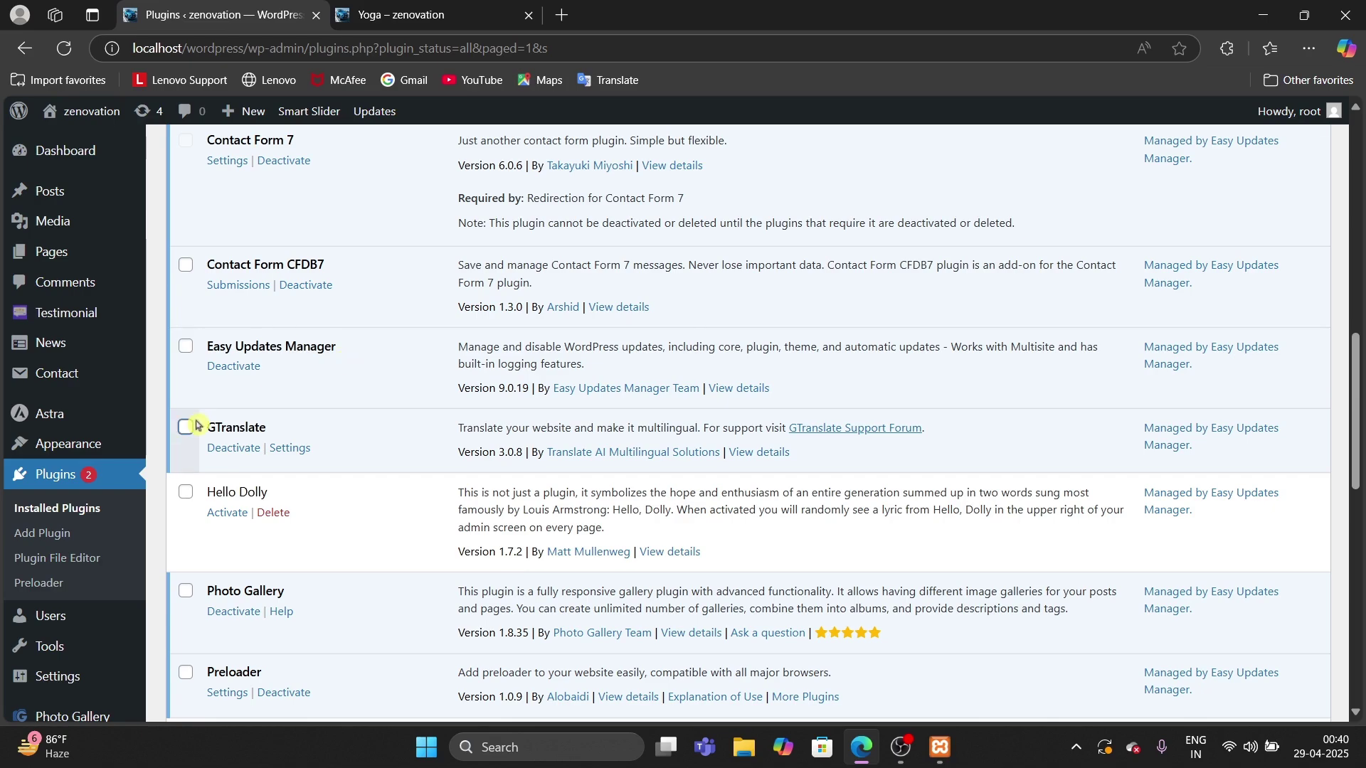
{"action": "scroll", "coordinate": [396, 535], "scroll_direction": "down", "scroll_amount": 6}
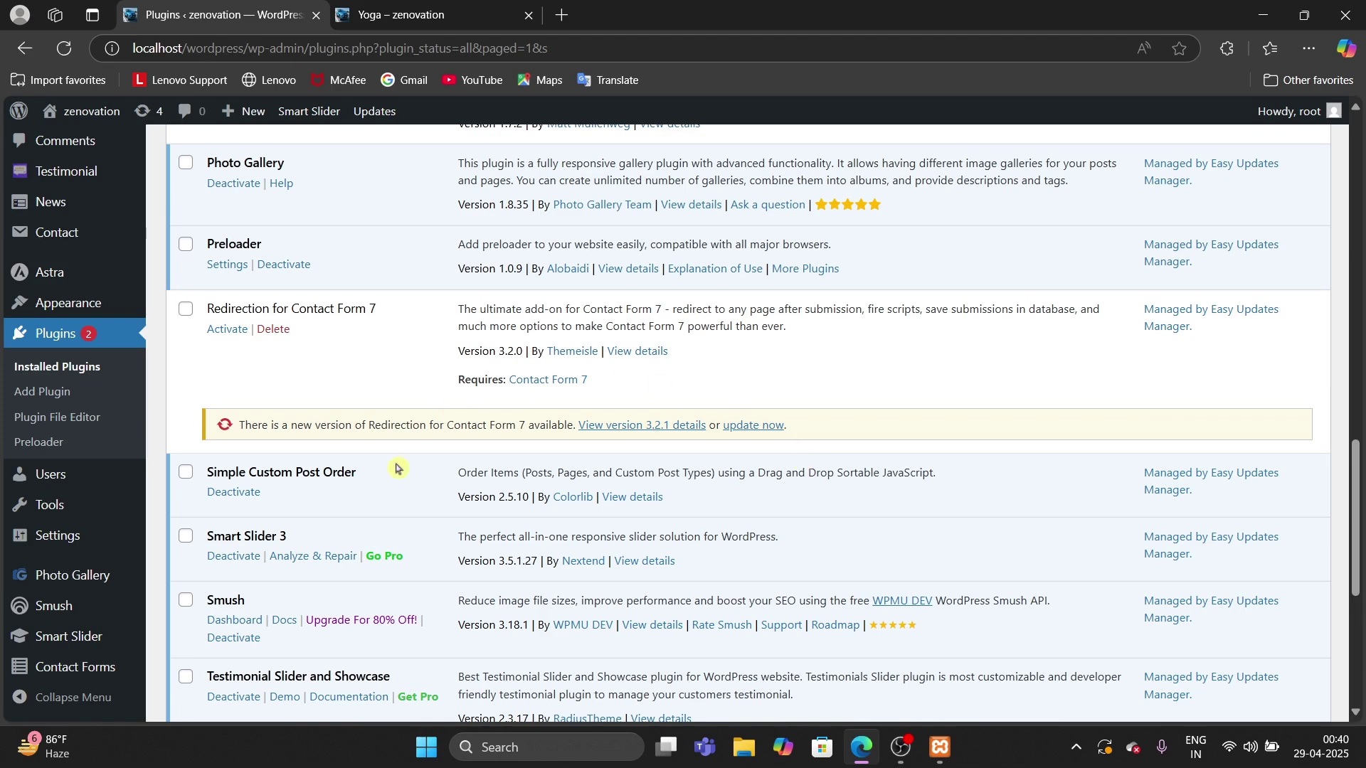
{"action": "scroll", "coordinate": [398, 468], "scroll_direction": "up", "scroll_amount": 1}
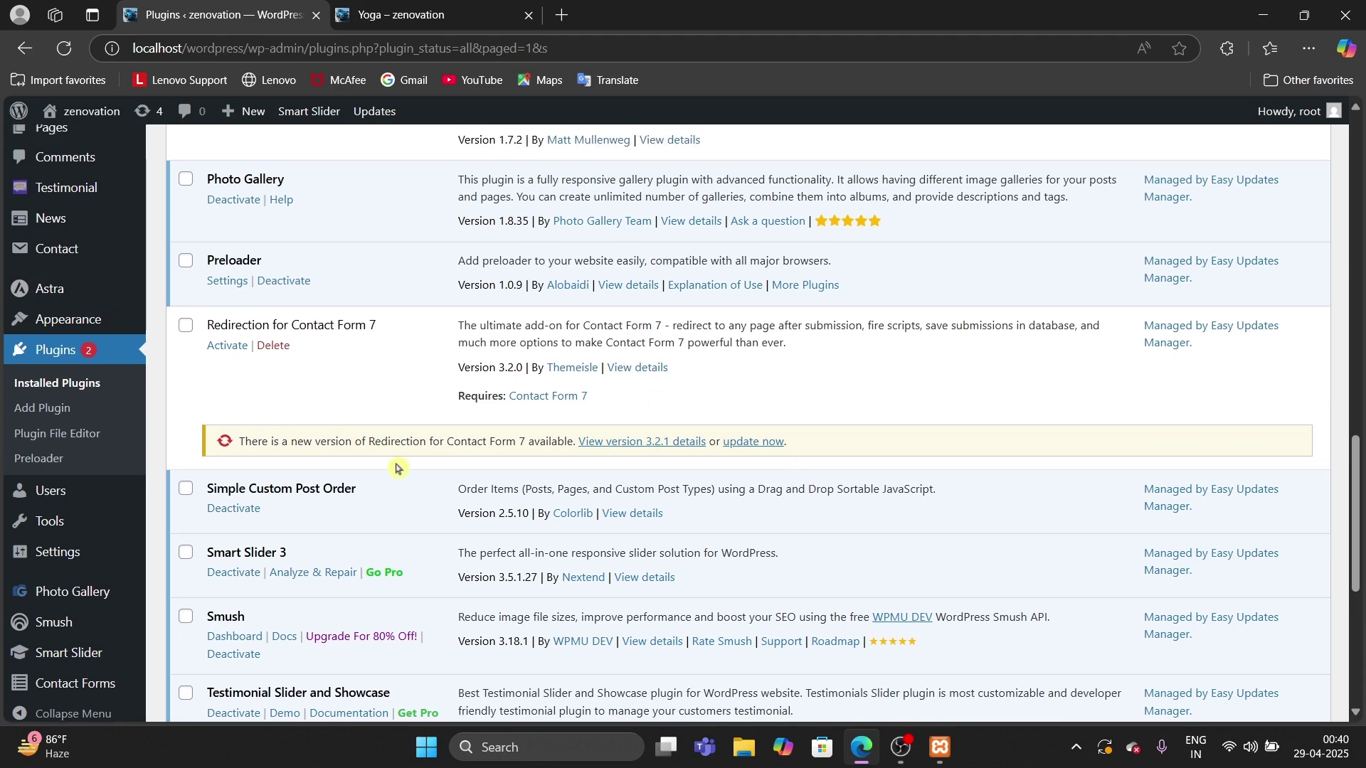
{"action": "scroll", "coordinate": [398, 467], "scroll_direction": "up", "scroll_amount": 2}
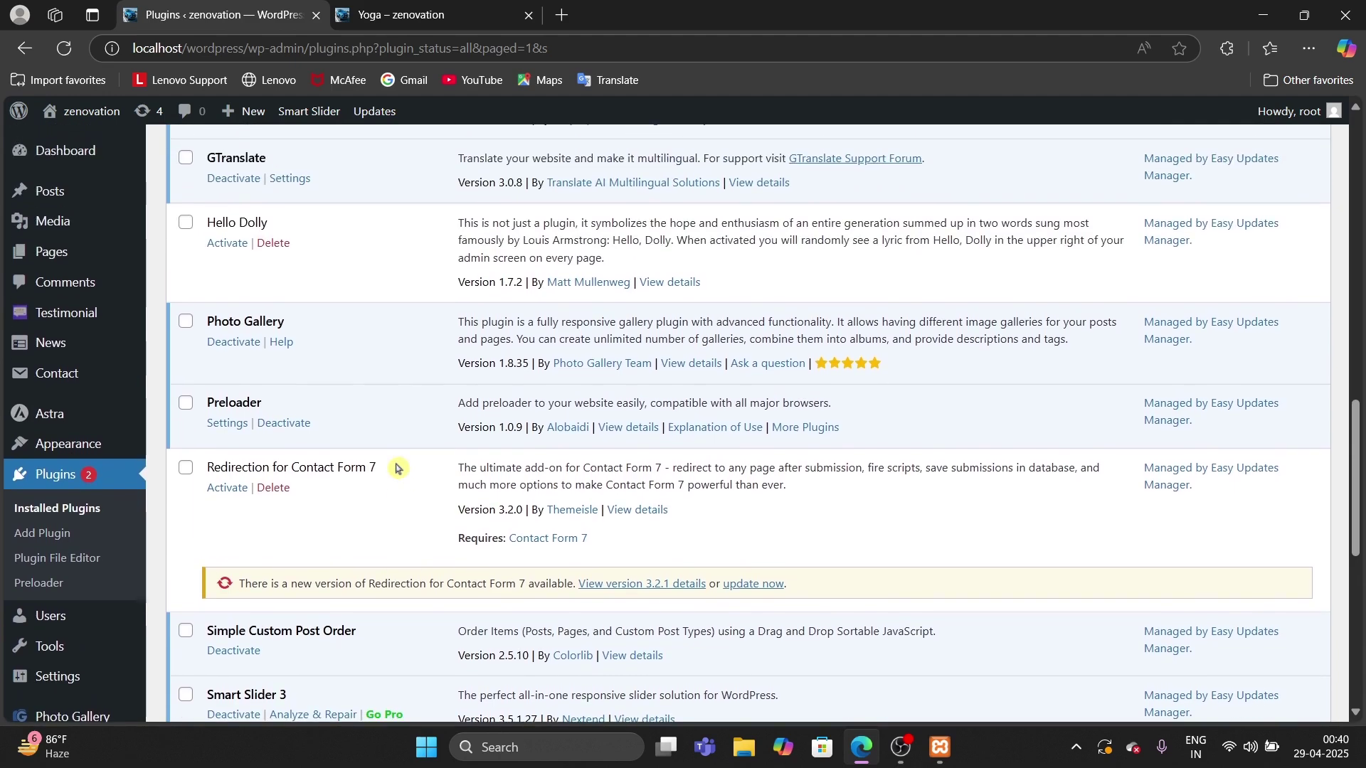
{"action": "scroll", "coordinate": [398, 468], "scroll_direction": "up", "scroll_amount": 3}
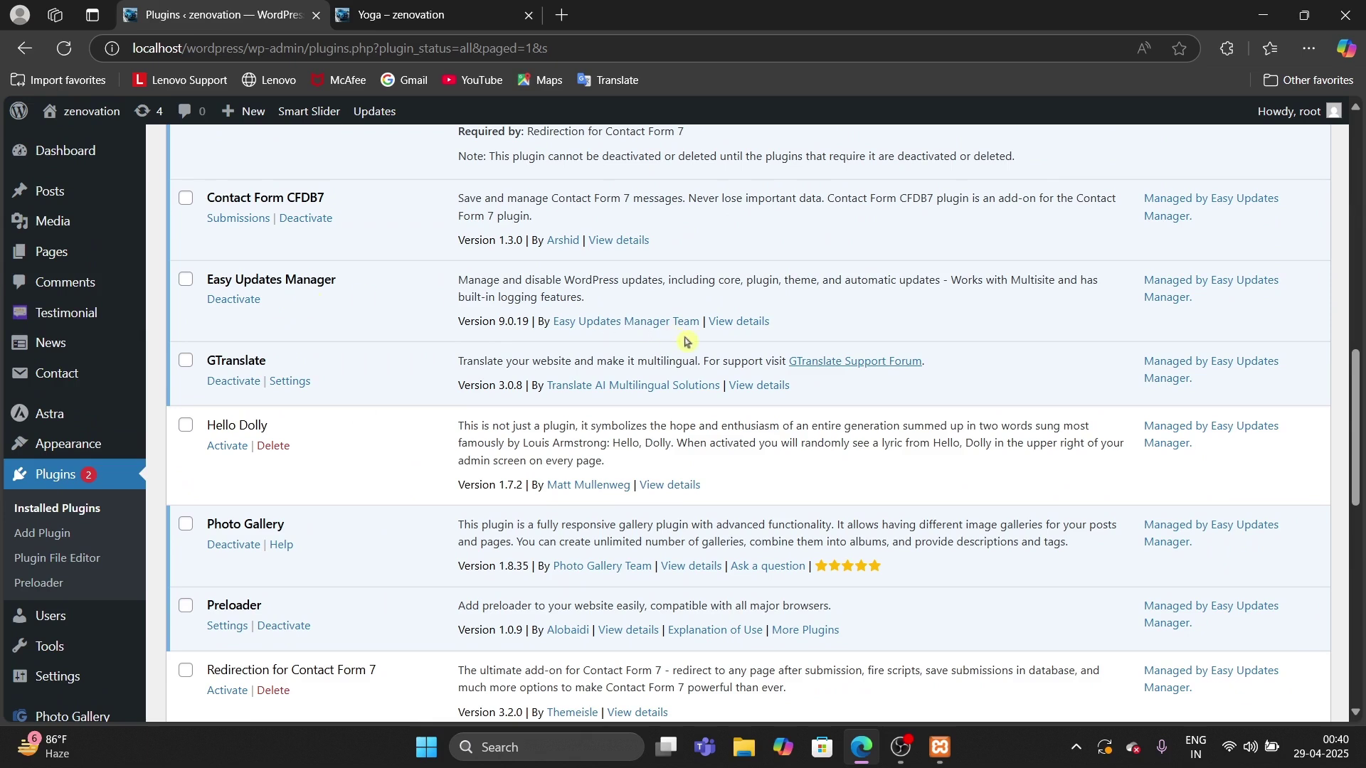
- Deactivate the Easy Updates Manager plugin in the installed plugins list and activate it again
{"action": "left_click", "coordinate": [186, 279]}
{"action": "left_click", "coordinate": [186, 279]}
{"action": "left_click", "coordinate": [64, 49]}
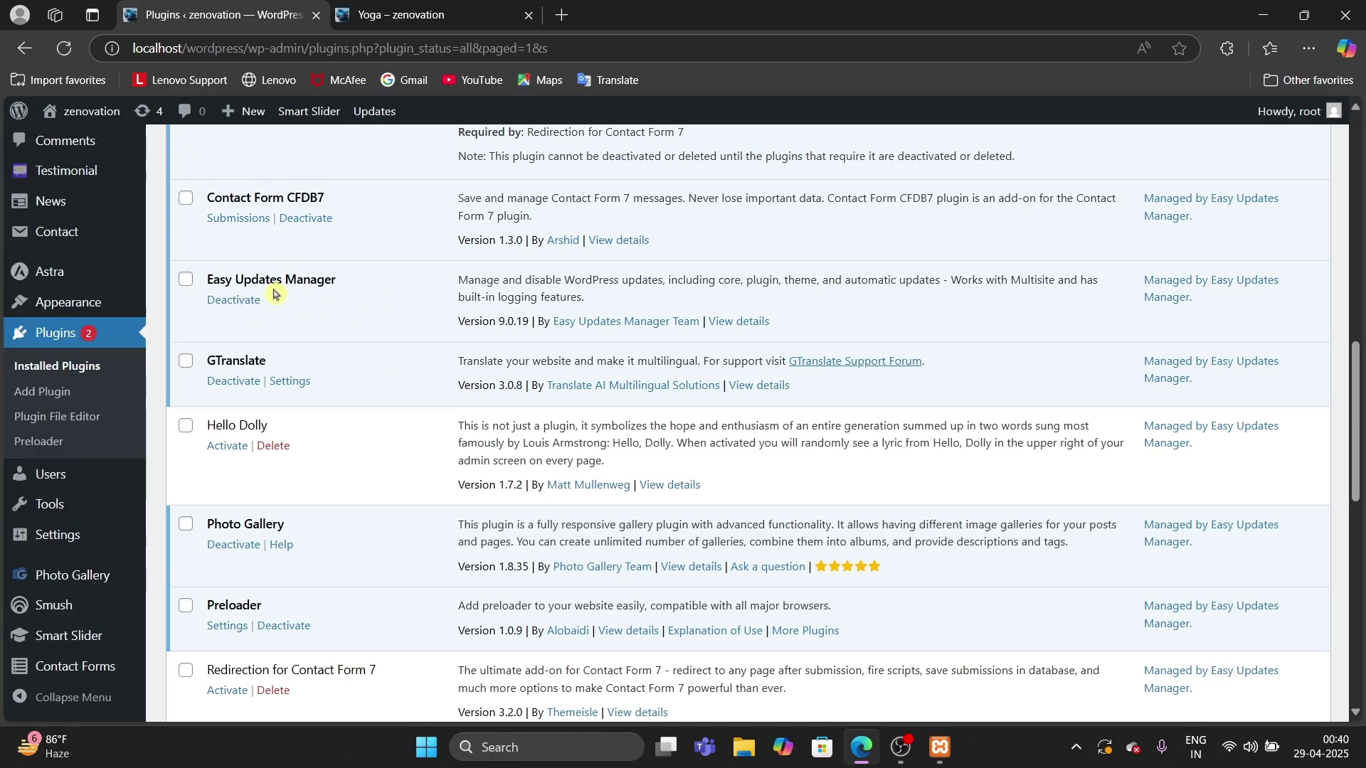
{"action": "left_click", "coordinate": [232, 306]}
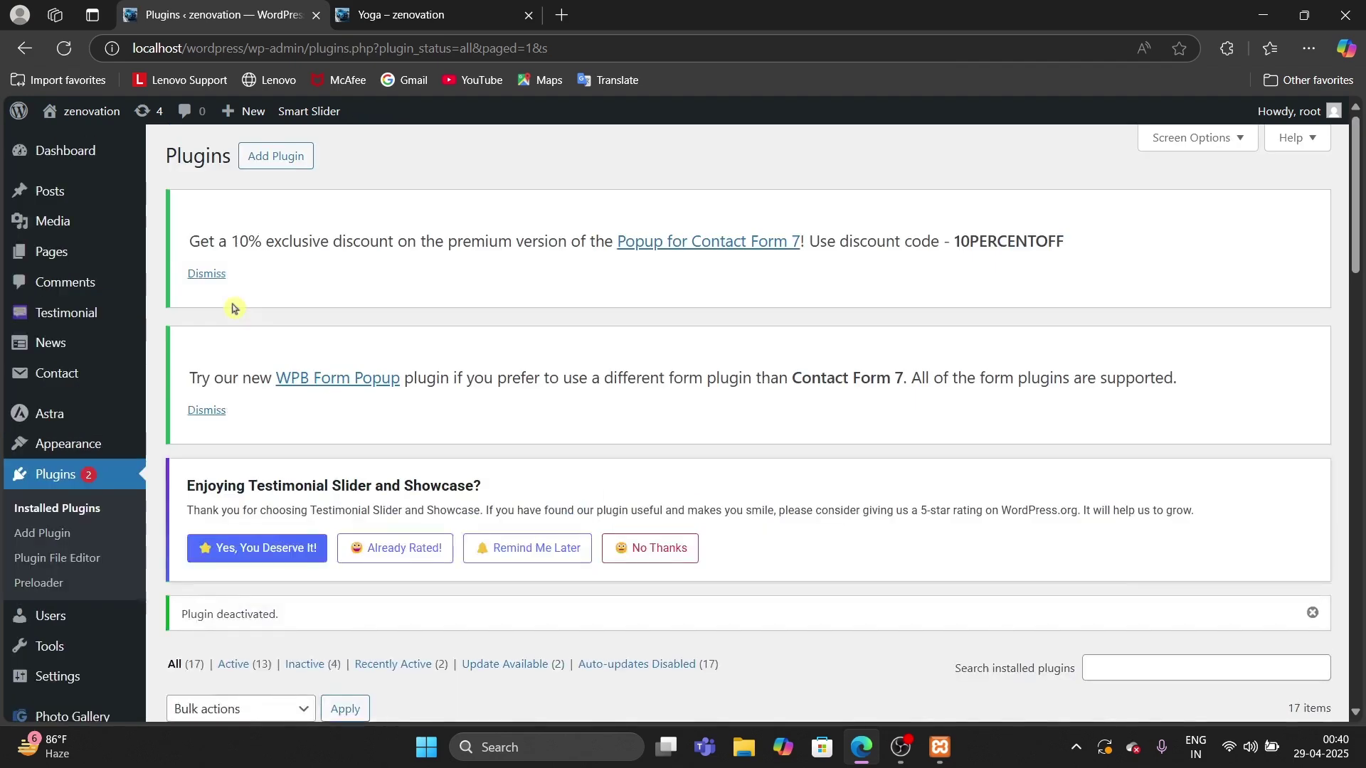
{"action": "scroll", "coordinate": [234, 308], "scroll_direction": "down", "scroll_amount": 8}
{"action": "scroll", "coordinate": [234, 308], "scroll_direction": "down", "scroll_amount": 2}
{"action": "scroll", "coordinate": [291, 395], "scroll_direction": "down", "scroll_amount": 2}
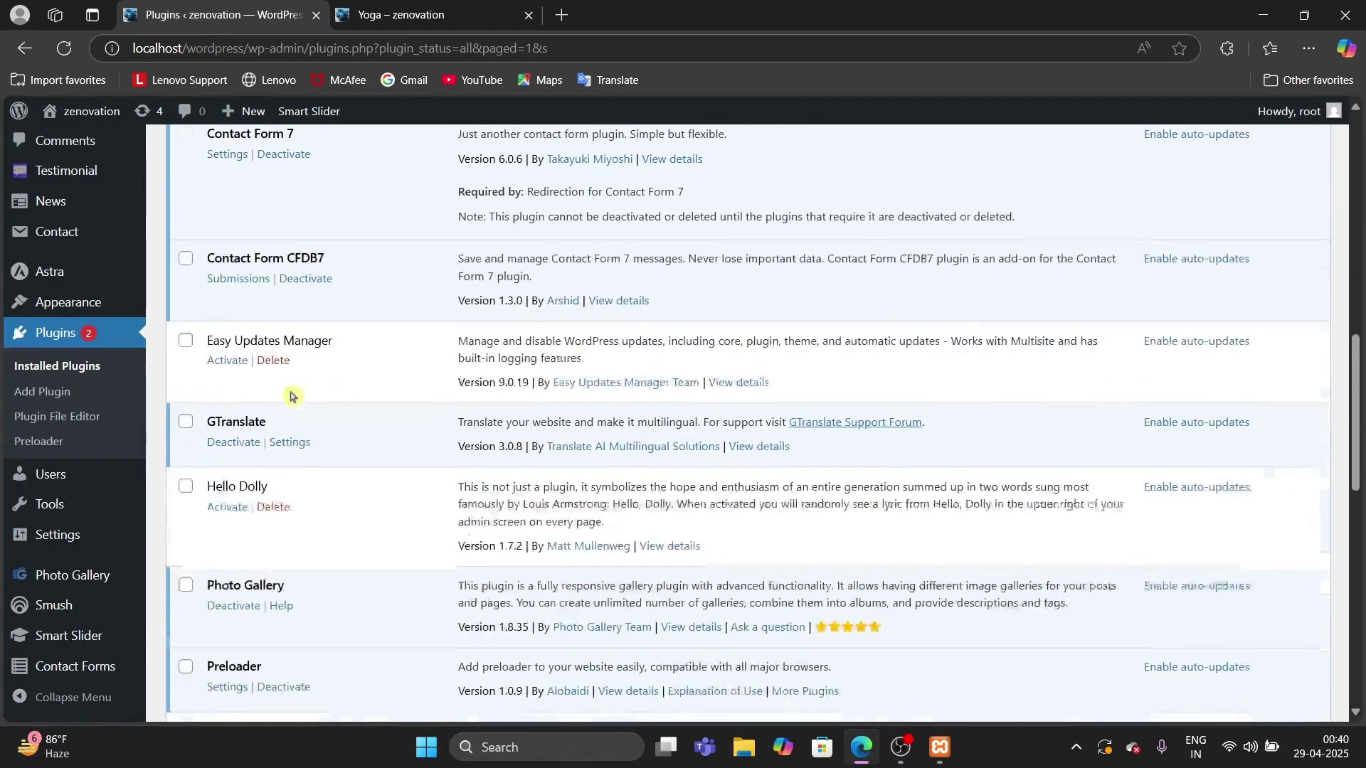
{"action": "left_click", "coordinate": [232, 353]}
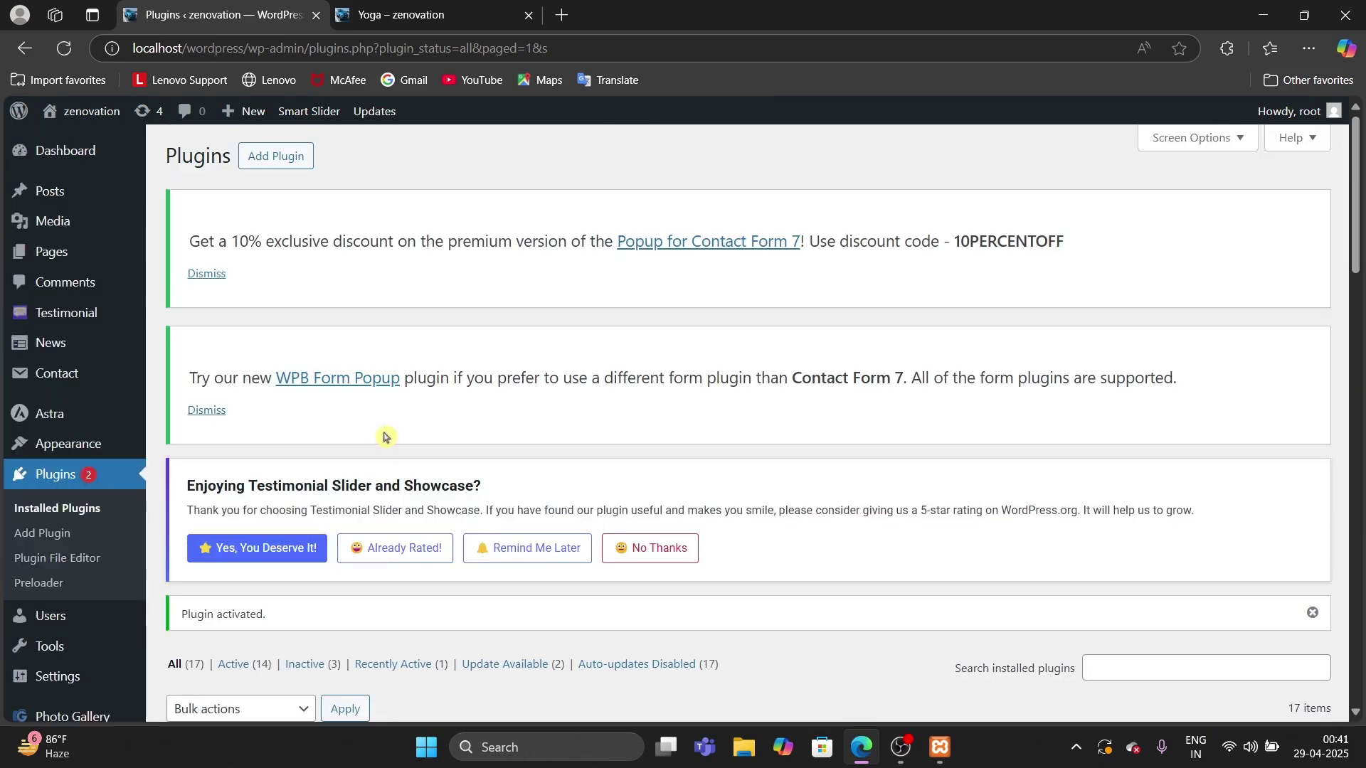
- Examine the Automatic Updates column in the full plugin list and in the list filtered to Auto-updates Disabled
{"action": "scroll", "coordinate": [385, 437], "scroll_direction": "down", "scroll_amount": 2}
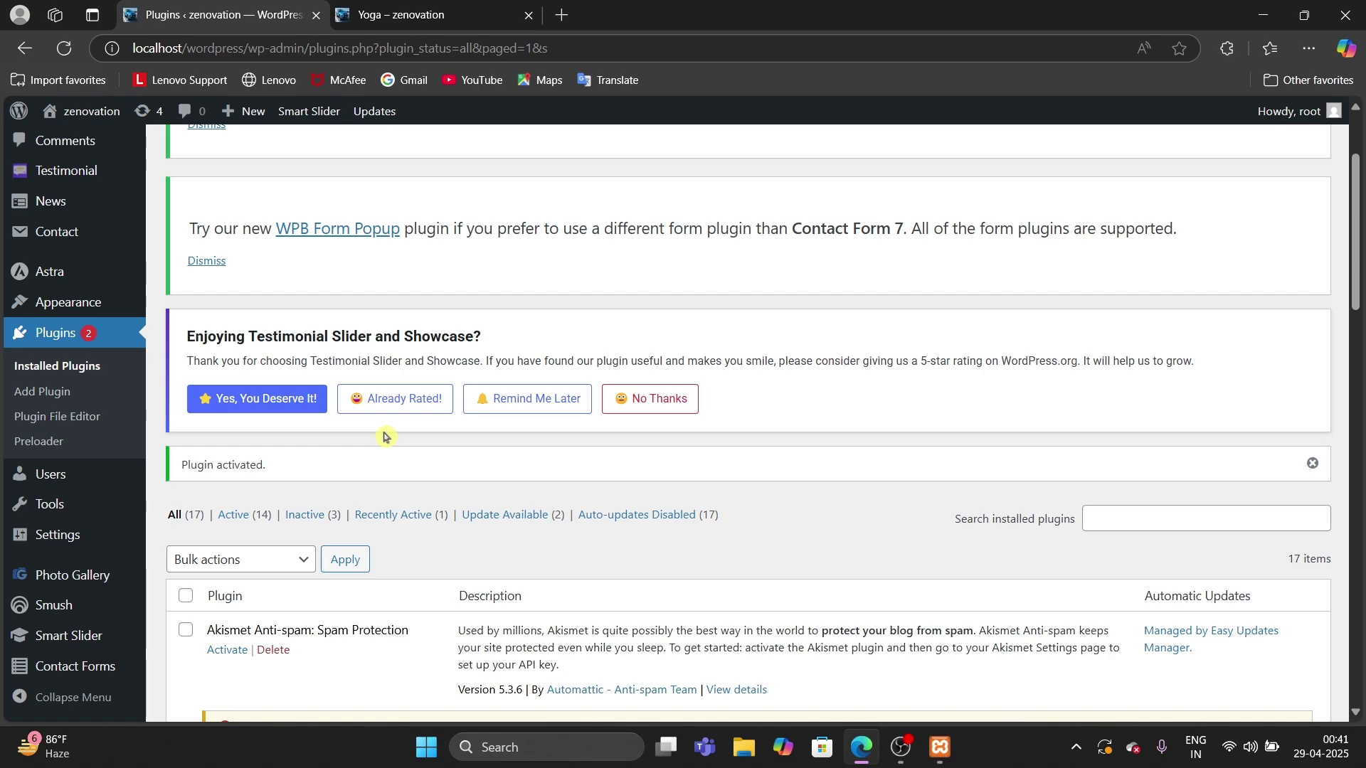
{"action": "scroll", "coordinate": [384, 436], "scroll_direction": "down", "scroll_amount": 3}
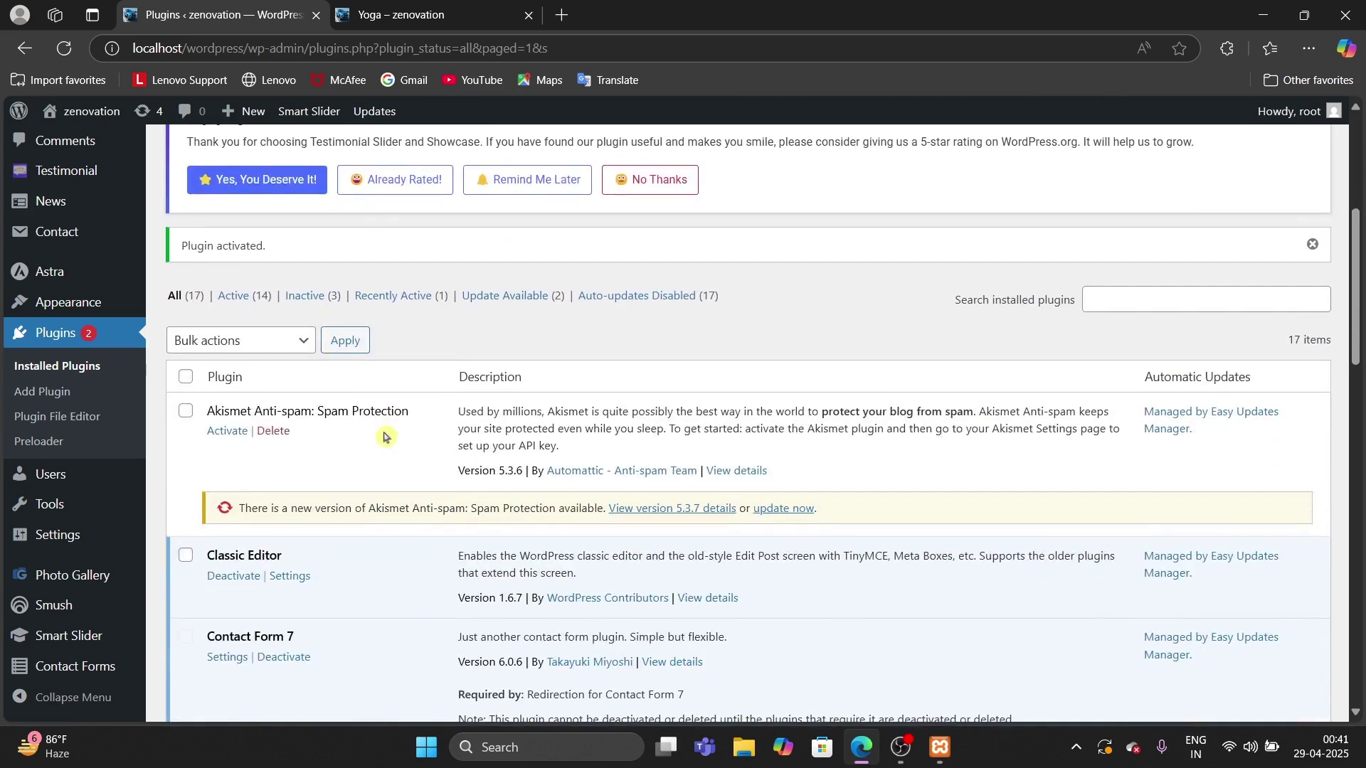
{"action": "scroll", "coordinate": [293, 358], "scroll_direction": "down", "scroll_amount": 1}
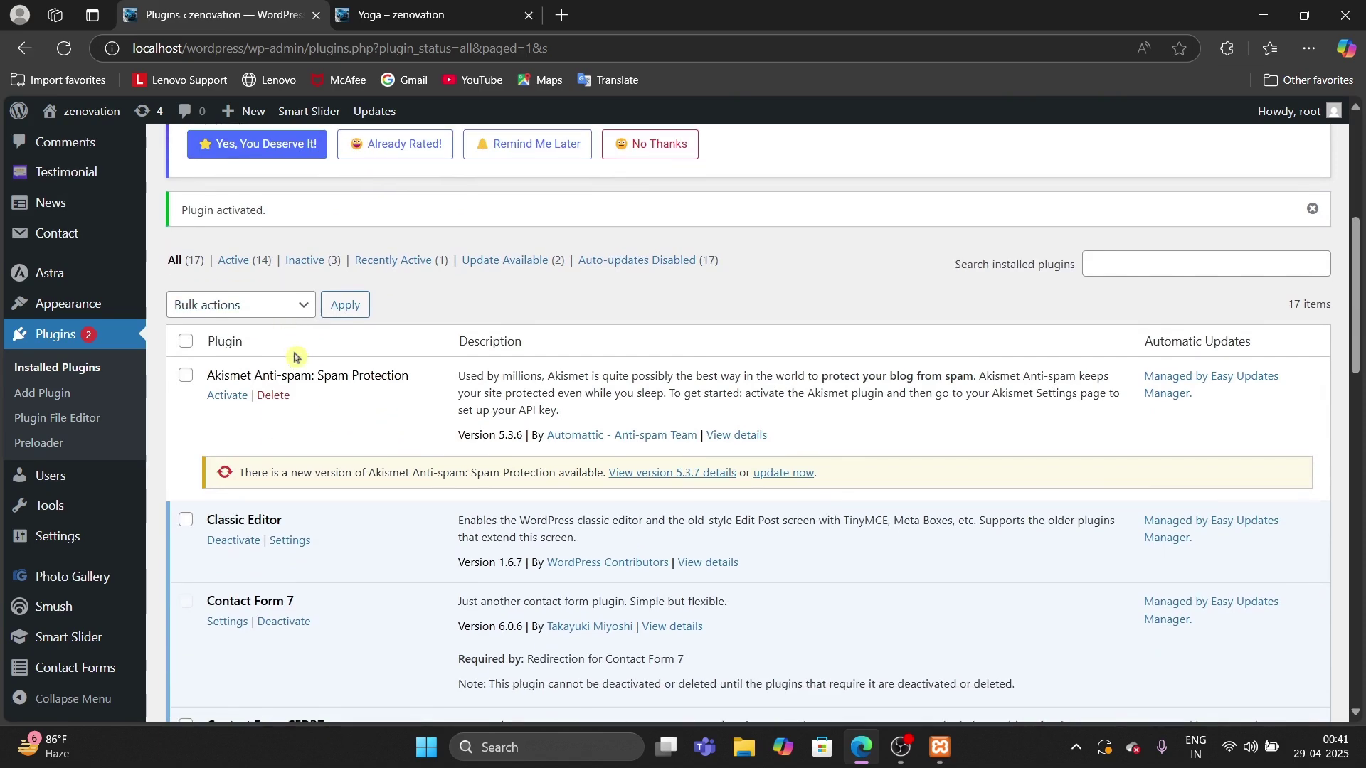
{"action": "scroll", "coordinate": [344, 313], "scroll_direction": "down", "scroll_amount": 1}
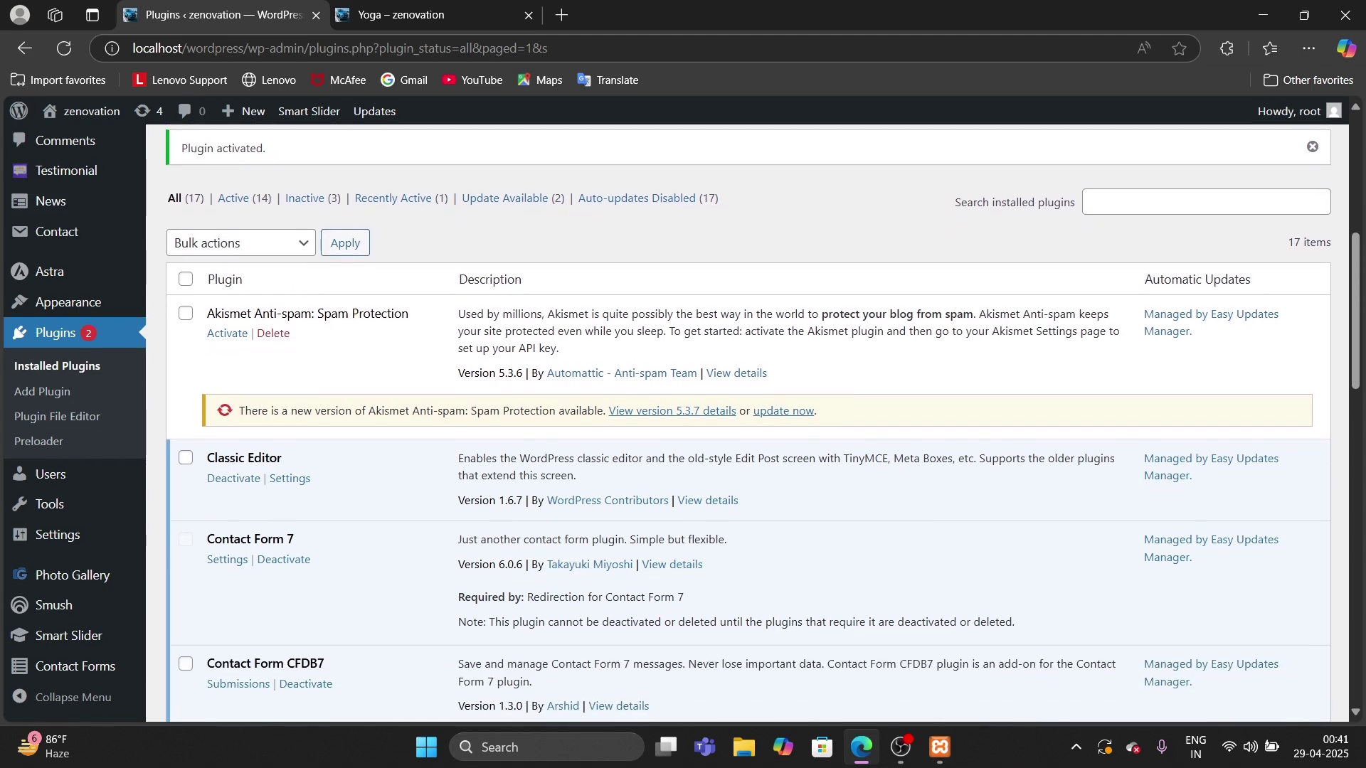
{"action": "scroll", "coordinate": [387, 356], "scroll_direction": "down", "scroll_amount": 3}
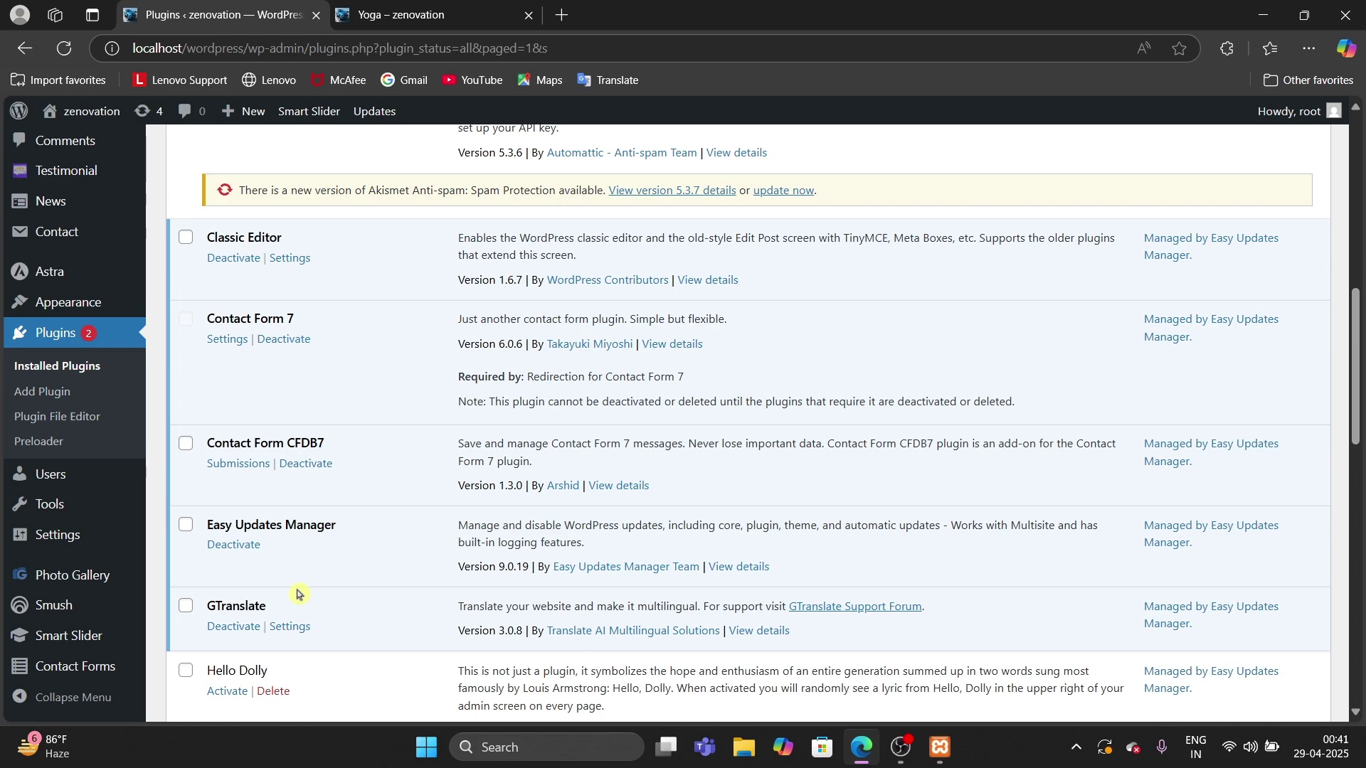
{"action": "scroll", "coordinate": [298, 594], "scroll_direction": "up", "scroll_amount": 3}
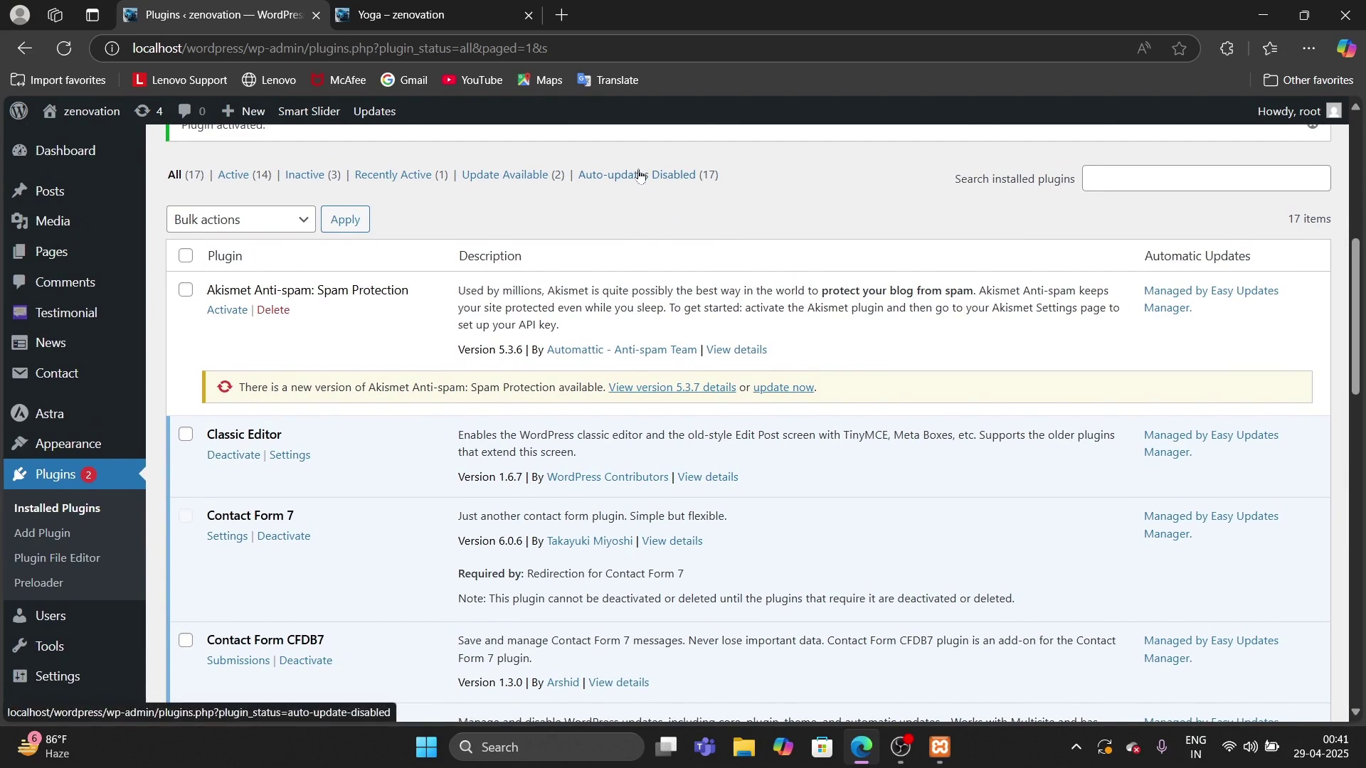
{"action": "left_click", "coordinate": [707, 184]}
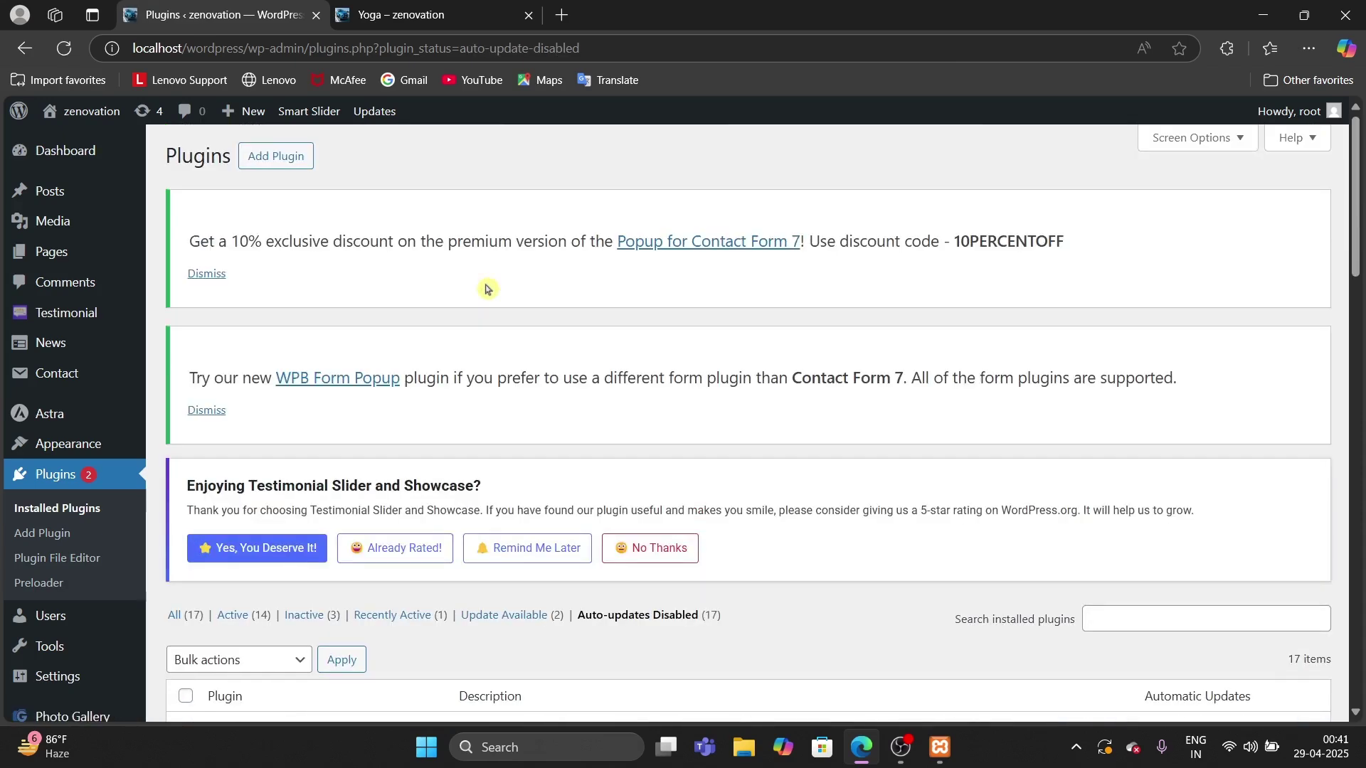
{"action": "scroll", "coordinate": [487, 288], "scroll_direction": "down", "scroll_amount": 5}
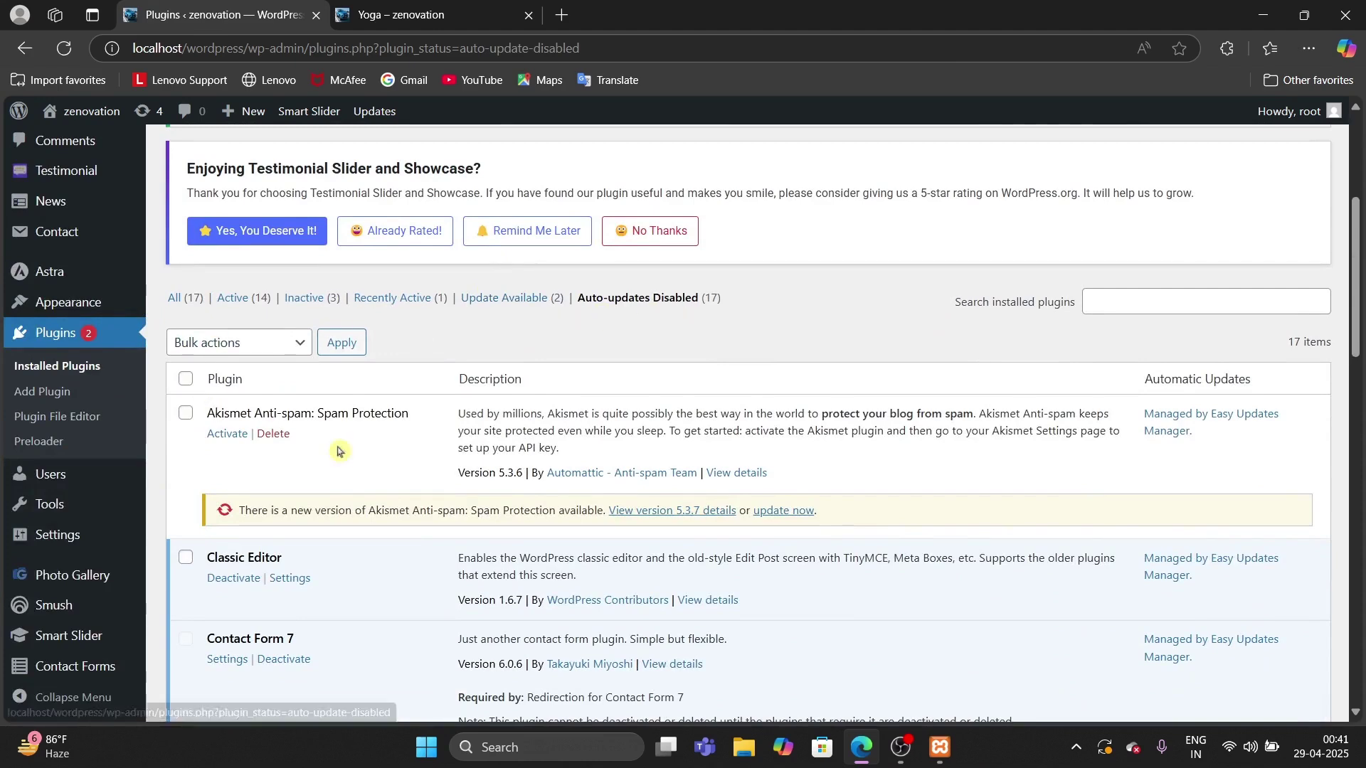
{"action": "scroll", "coordinate": [359, 457], "scroll_direction": "down", "scroll_amount": 8}
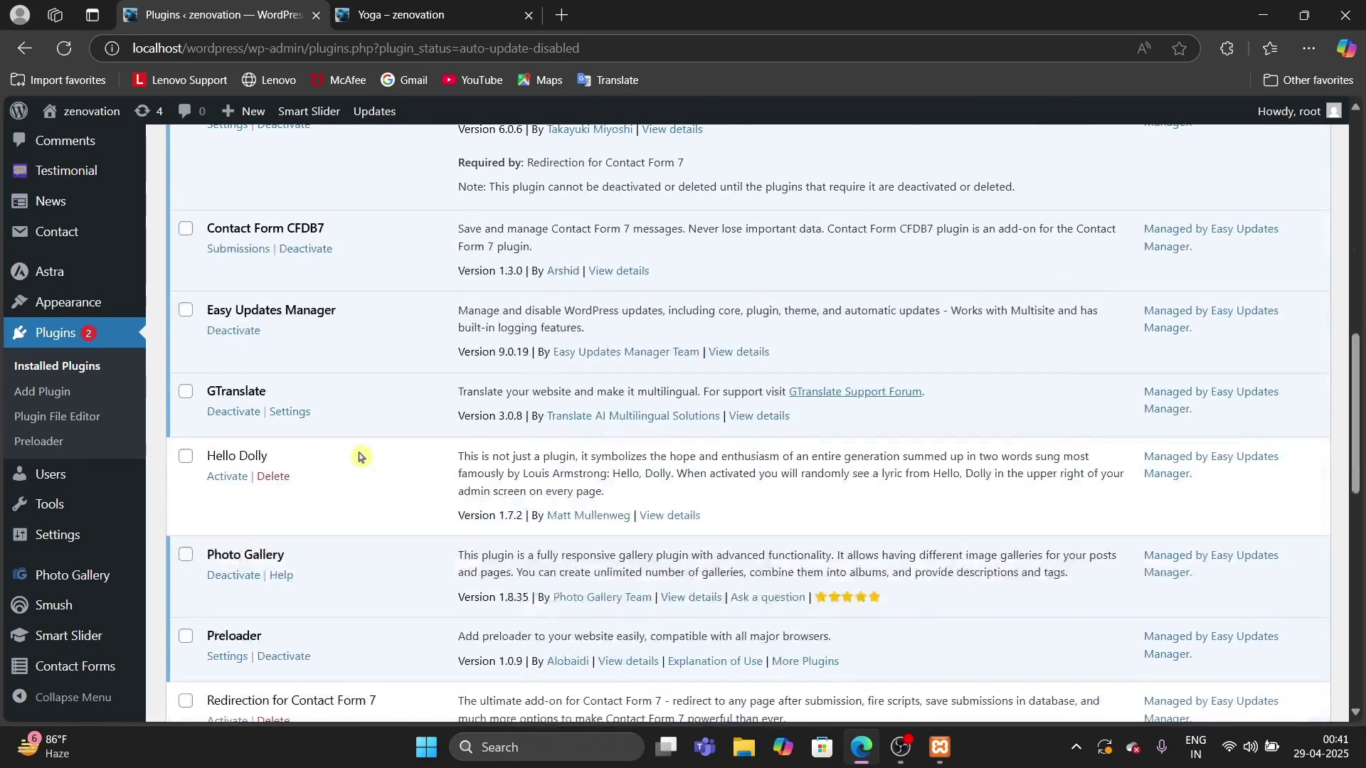
{"action": "scroll", "coordinate": [359, 457], "scroll_direction": "down", "scroll_amount": 1}
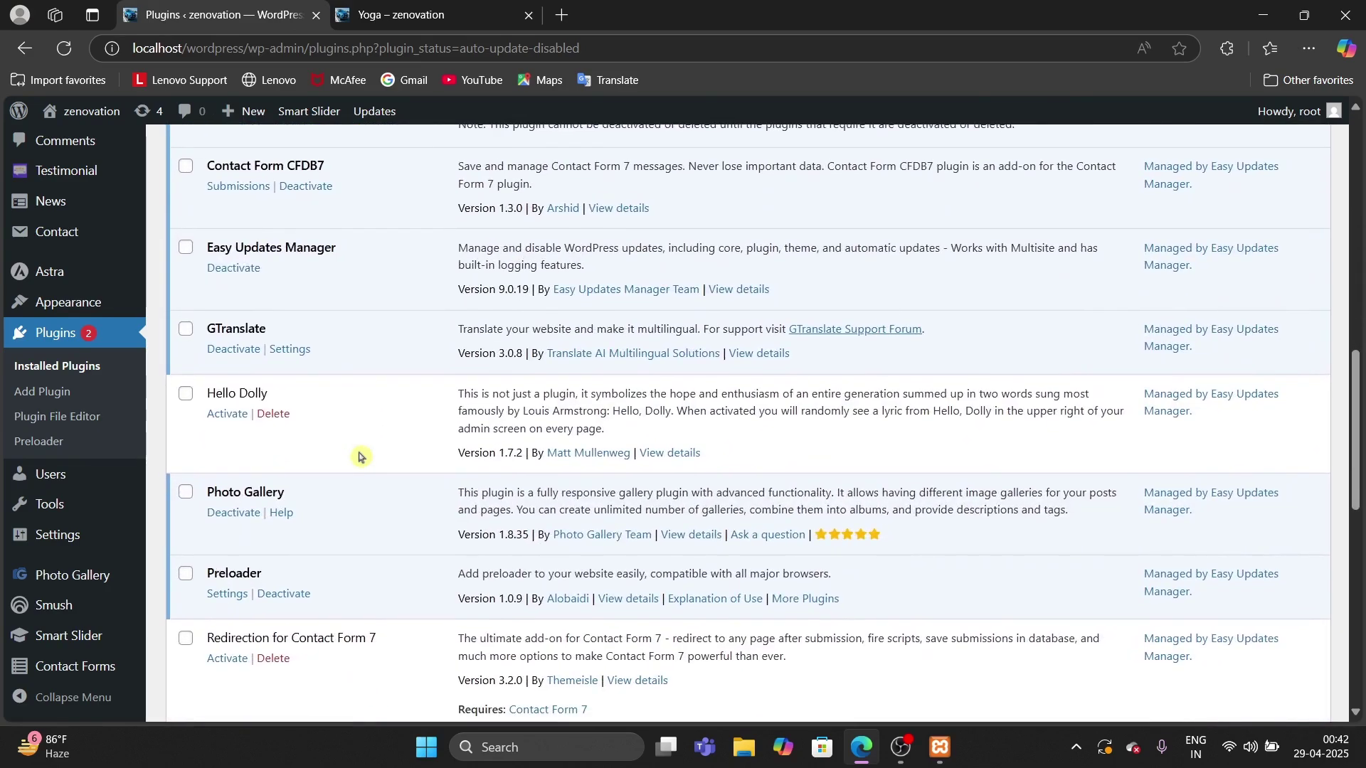
{"action": "scroll", "coordinate": [359, 457], "scroll_direction": "down", "scroll_amount": 3}
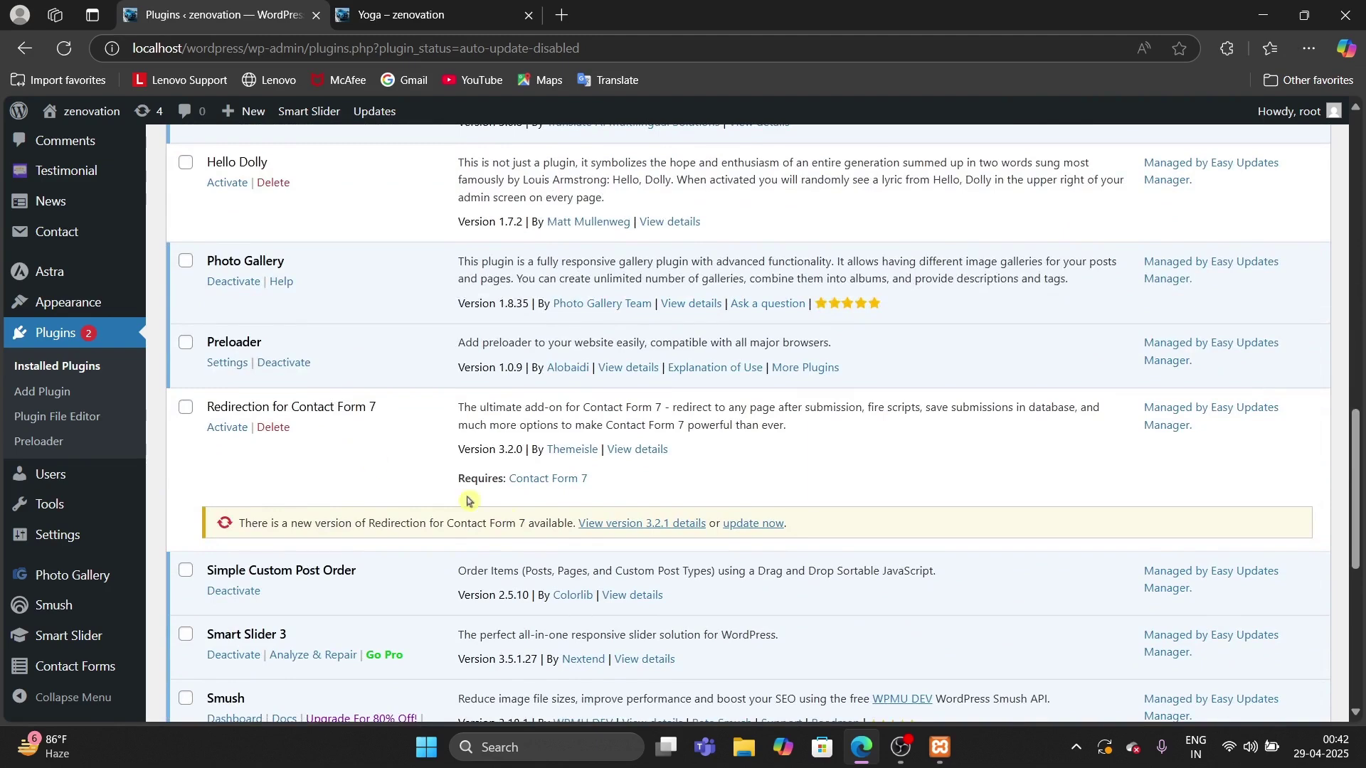
{"action": "scroll", "coordinate": [788, 558], "scroll_direction": "up", "scroll_amount": 10}
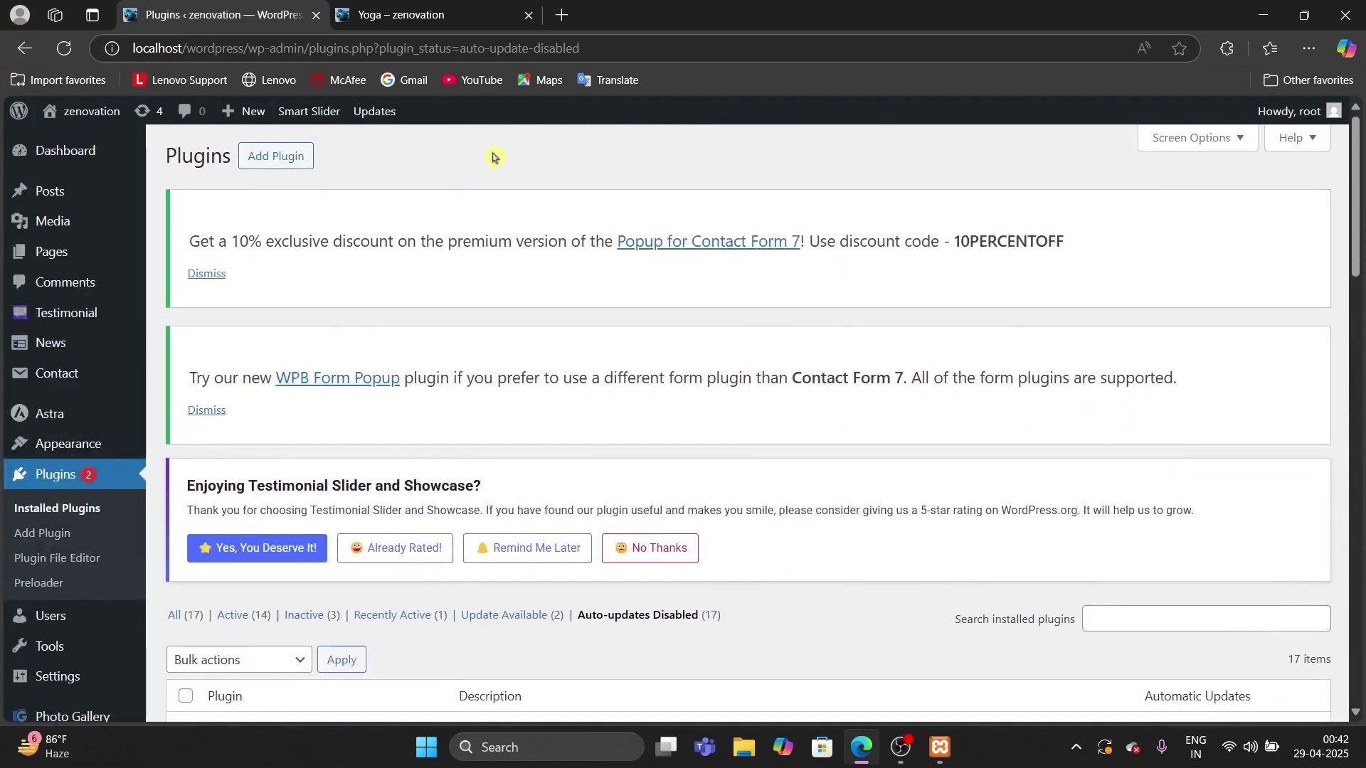
{"action": "scroll", "coordinate": [496, 157], "scroll_direction": "down", "scroll_amount": 2}
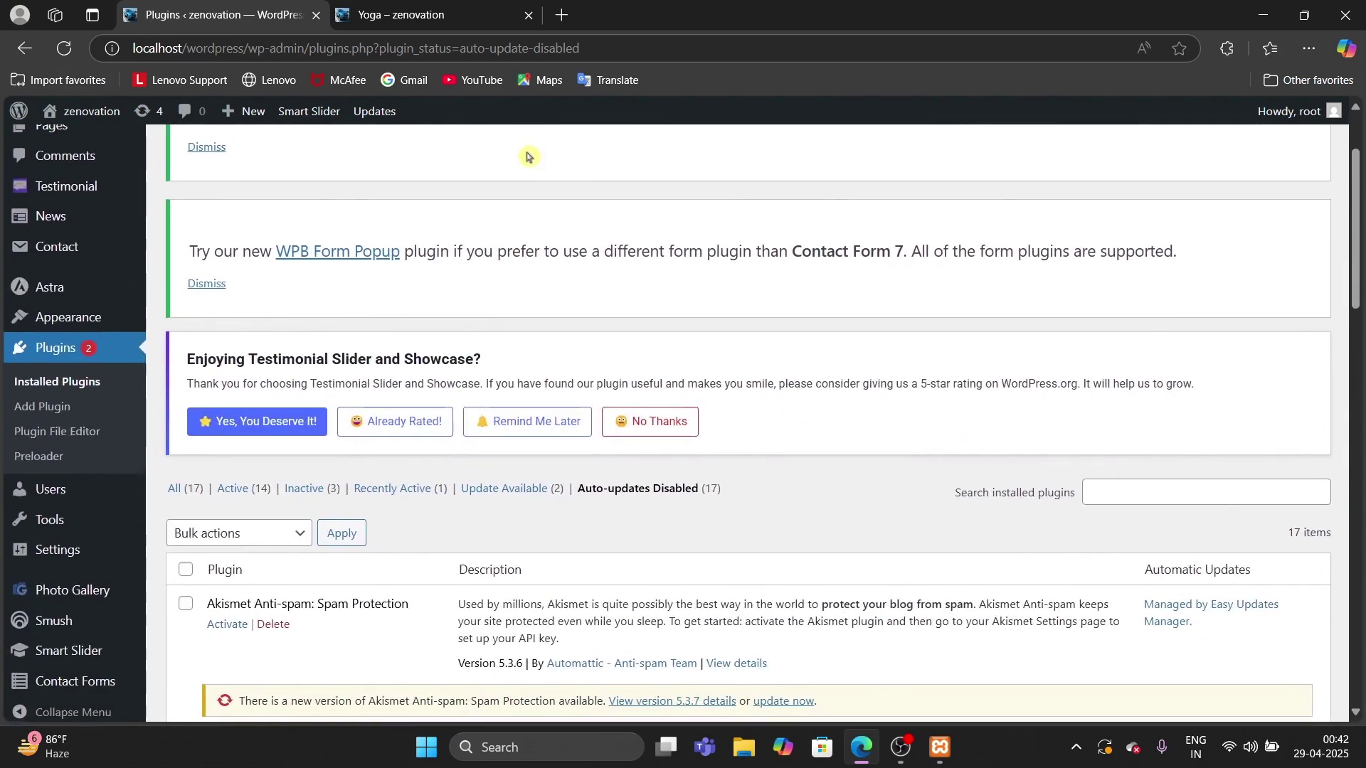
- Go back from the Auto-updates Disabled filter to the full plugin list and examine the entries around Easy Updates Manager
{"action": "scroll", "coordinate": [463, 420], "scroll_direction": "down", "scroll_amount": 4}
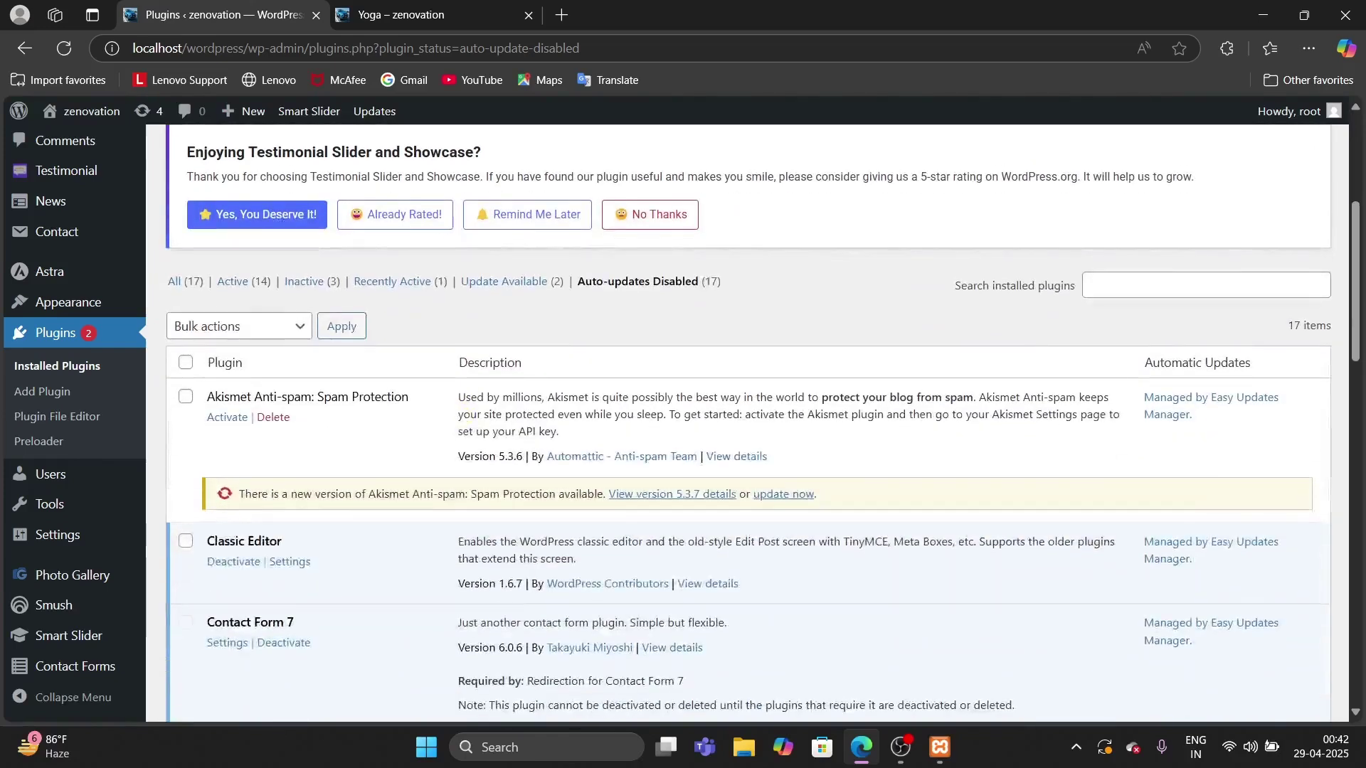
{"action": "scroll", "coordinate": [463, 419], "scroll_direction": "up", "scroll_amount": 3}
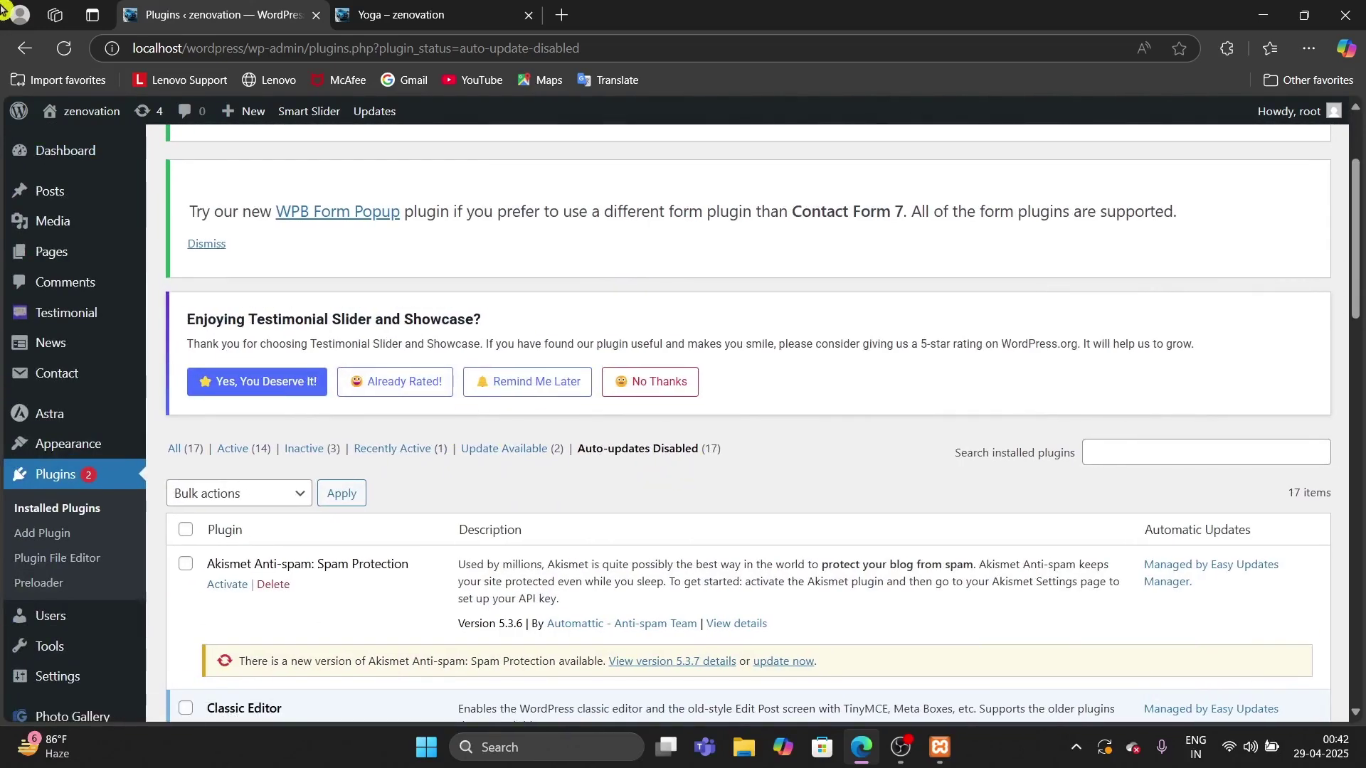
{"action": "left_click", "coordinate": [29, 45]}
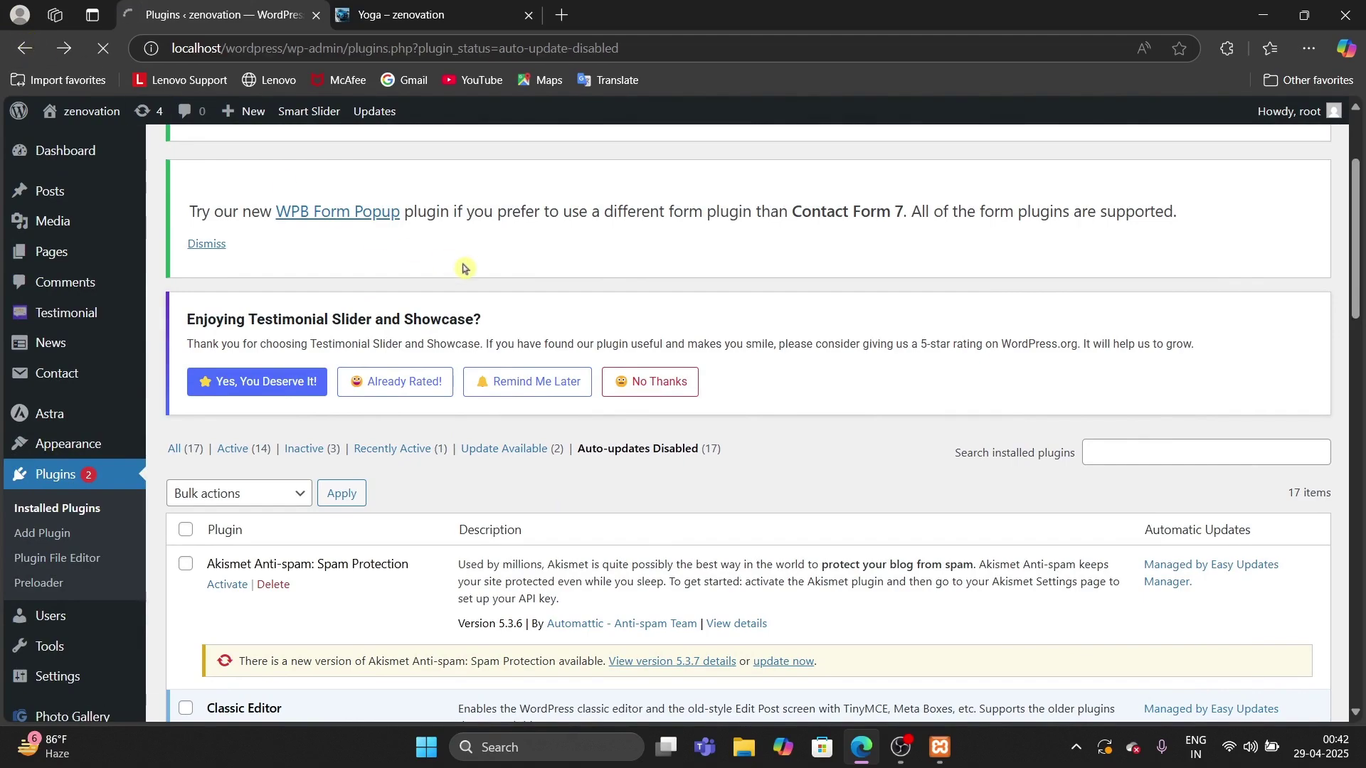
{"action": "scroll", "coordinate": [463, 270], "scroll_direction": "down", "scroll_amount": 4}
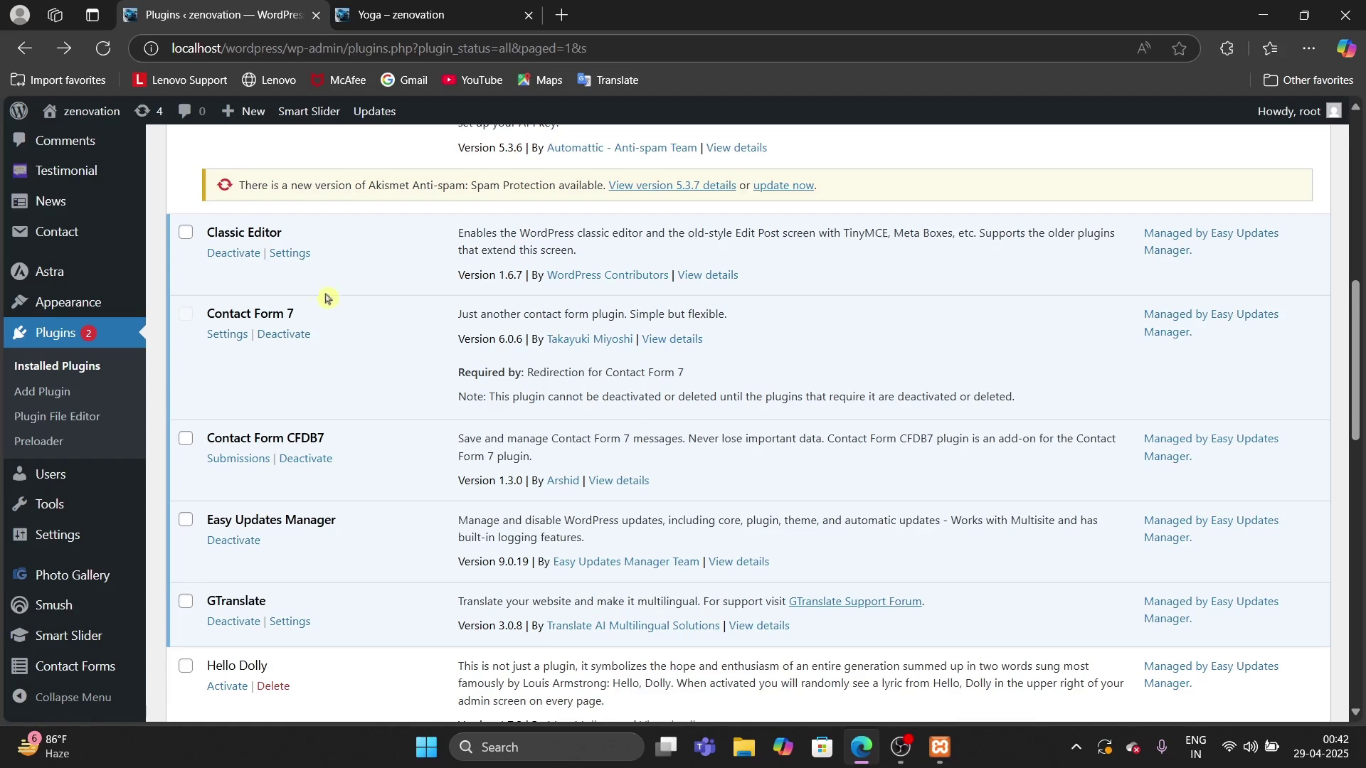
{"action": "scroll", "coordinate": [248, 294], "scroll_direction": "up", "scroll_amount": 1}
{"action": "scroll", "coordinate": [249, 294], "scroll_direction": "up", "scroll_amount": 1}
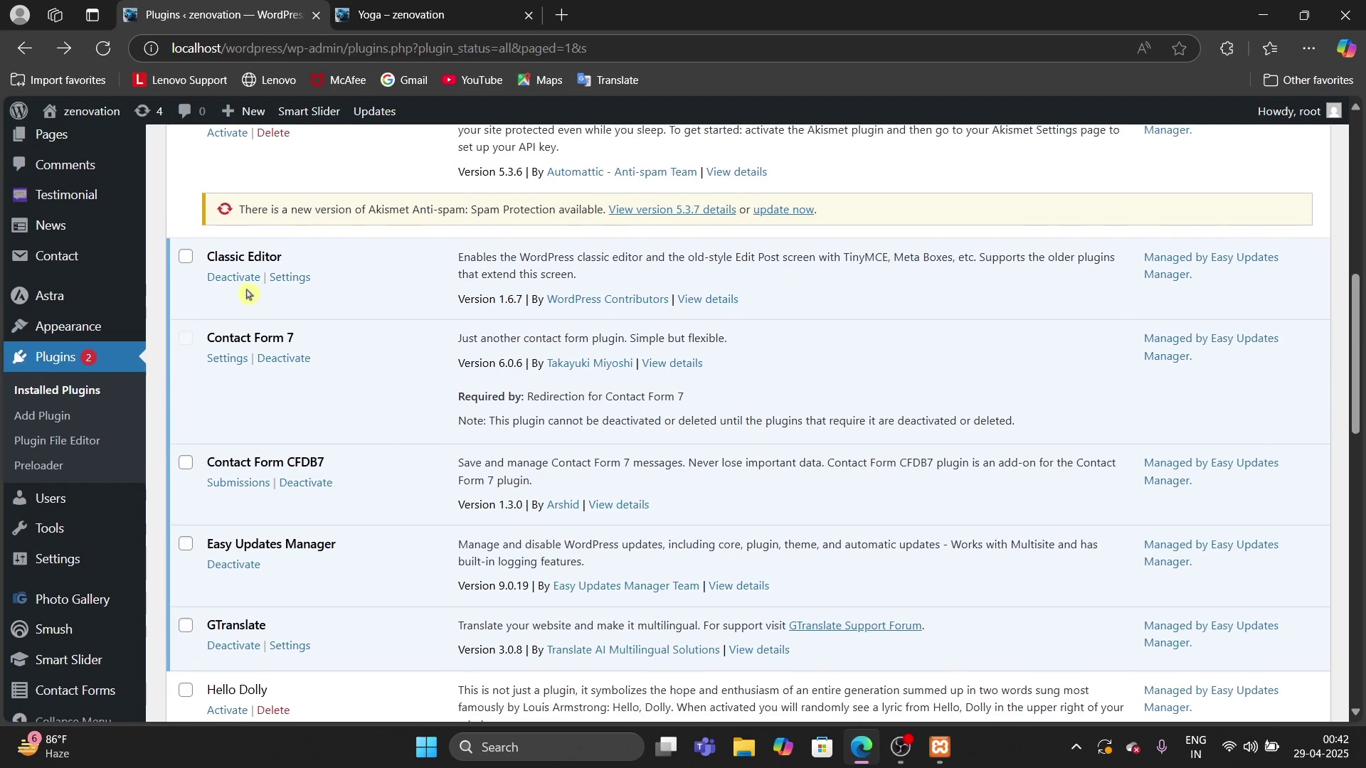
{"action": "scroll", "coordinate": [248, 294], "scroll_direction": "up", "scroll_amount": 3}
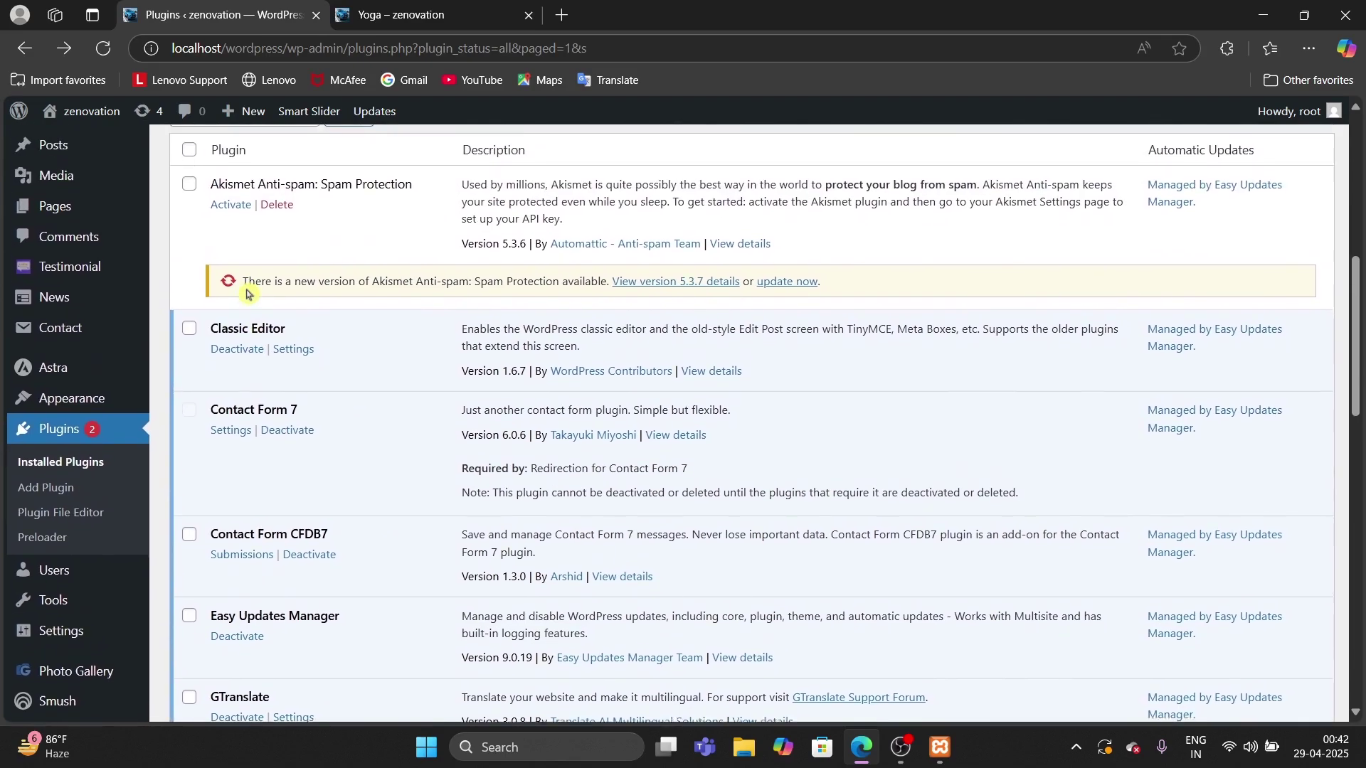
{"action": "scroll", "coordinate": [248, 294], "scroll_direction": "down", "scroll_amount": 6}
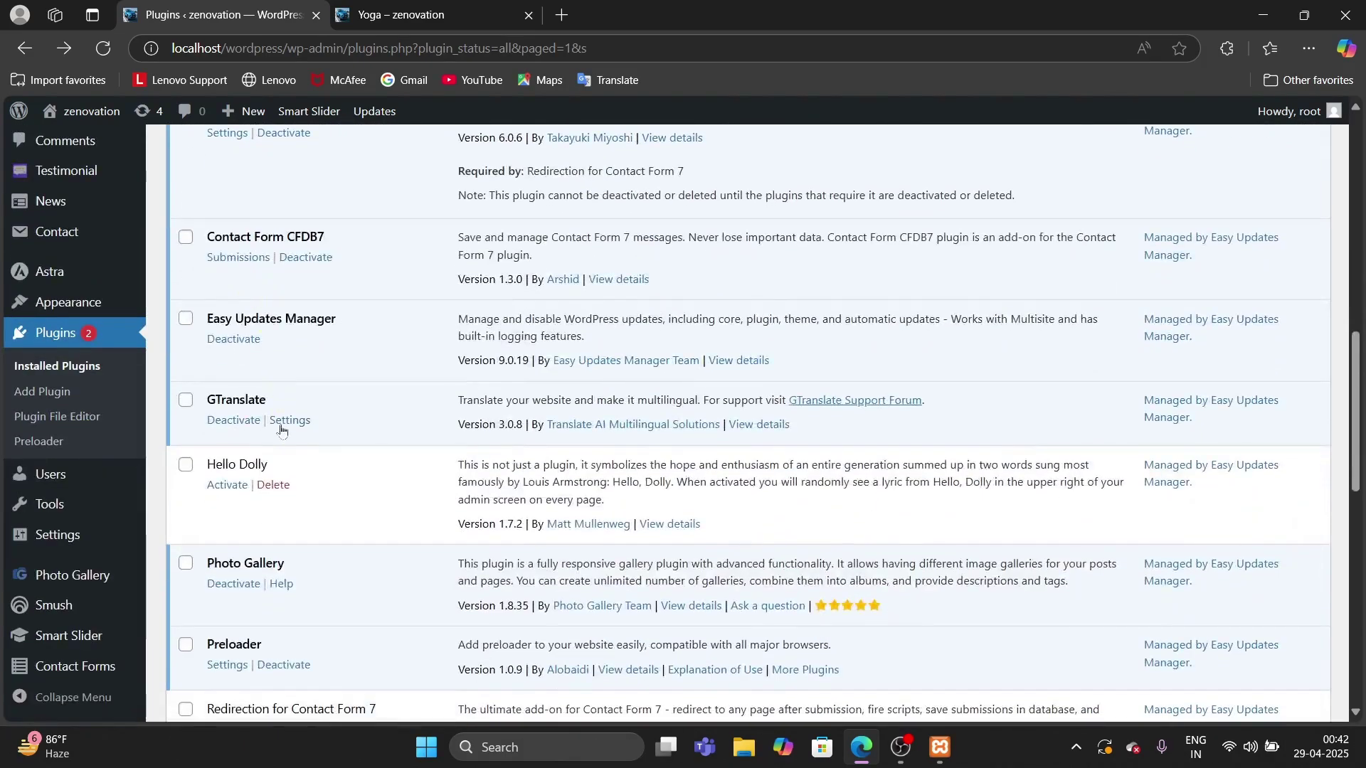
{"action": "scroll", "coordinate": [261, 453], "scroll_direction": "down", "scroll_amount": 1}
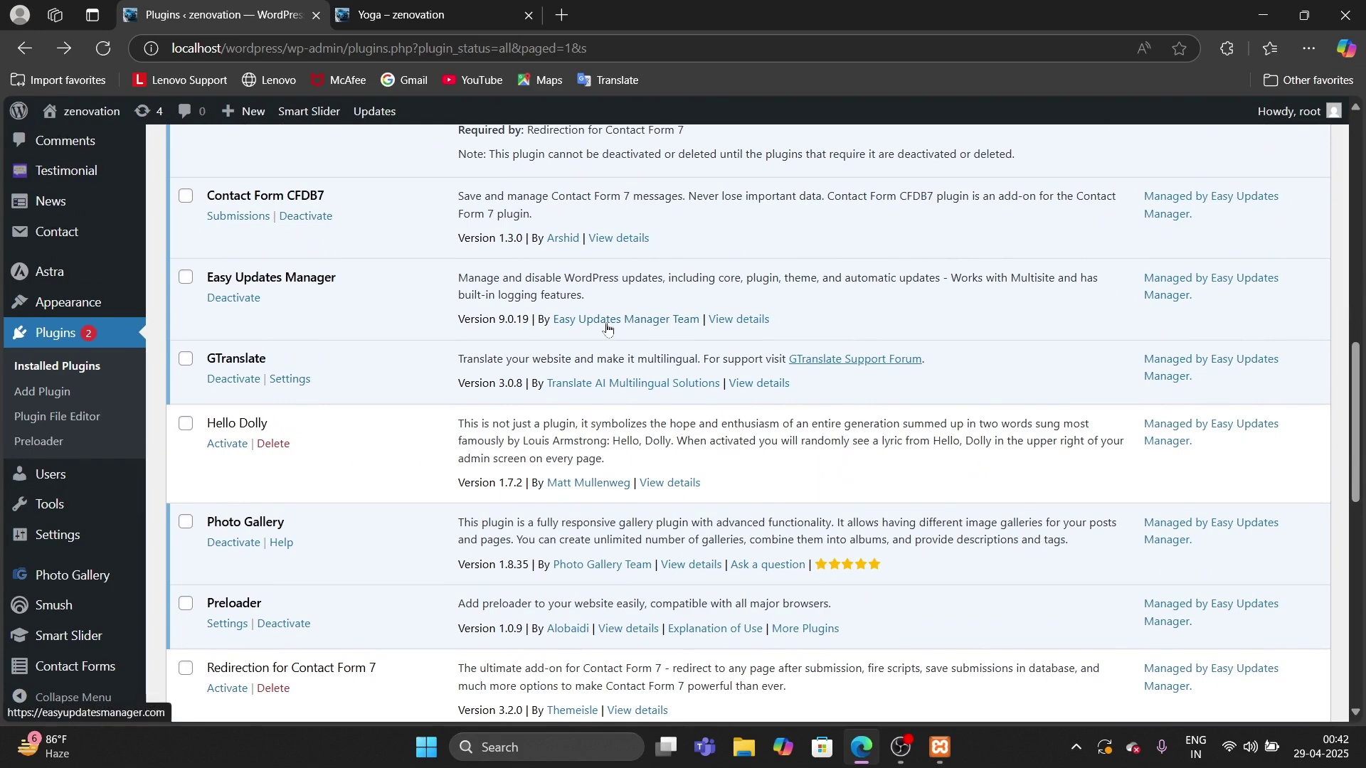
- Read the Easy Updates Manager plugin details, examining its free and premium feature lists, and close the details
{"action": "left_click", "coordinate": [760, 326]}
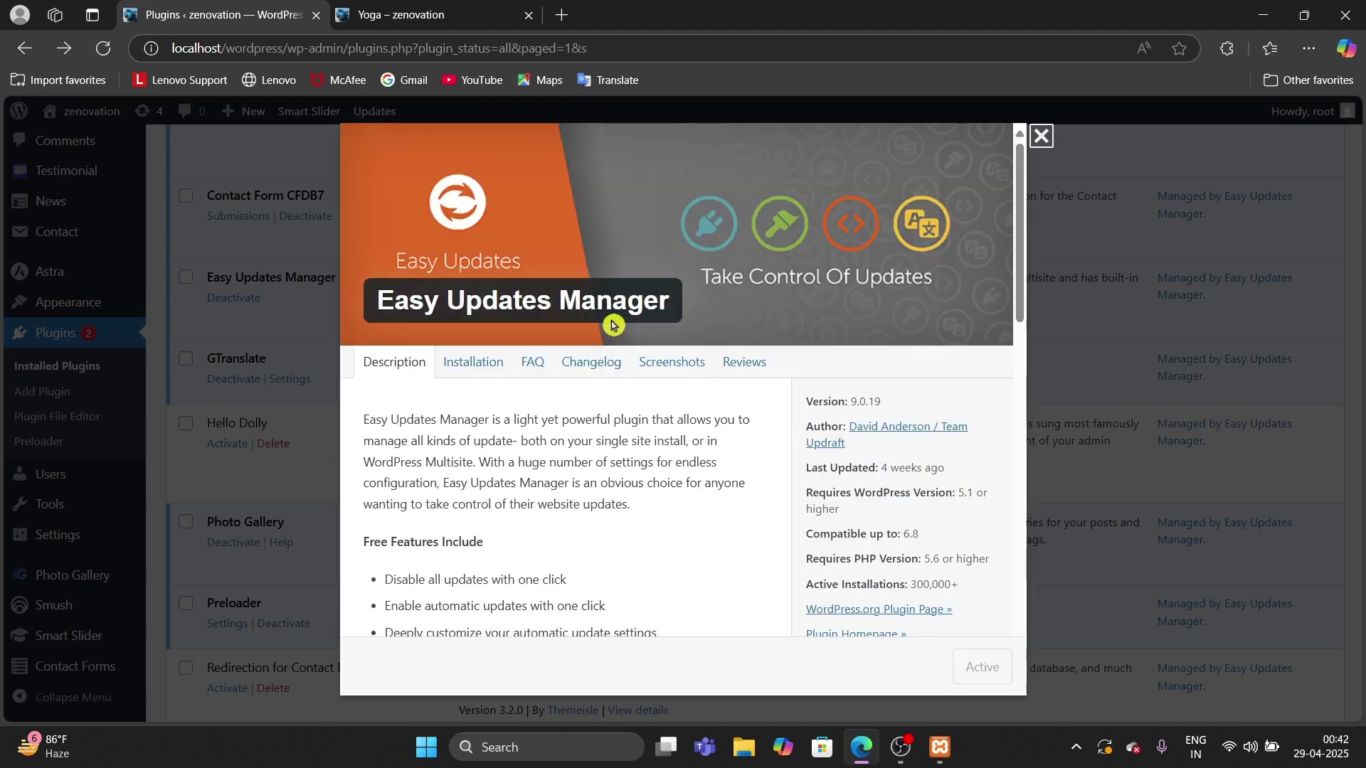
{"action": "scroll", "coordinate": [613, 325], "scroll_direction": "down", "scroll_amount": 3}
{"action": "scroll", "coordinate": [613, 325], "scroll_direction": "down", "scroll_amount": 8}
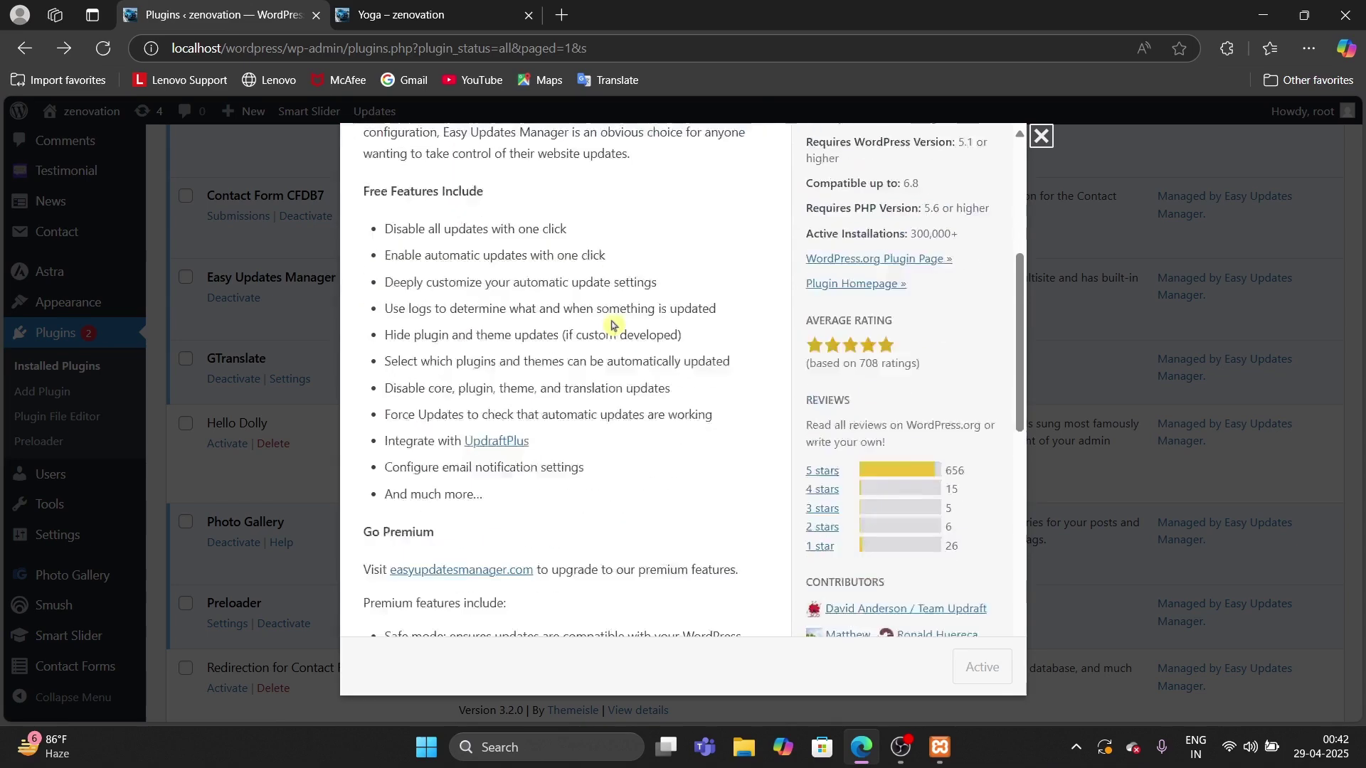
{"action": "scroll", "coordinate": [613, 325], "scroll_direction": "up", "scroll_amount": 10}
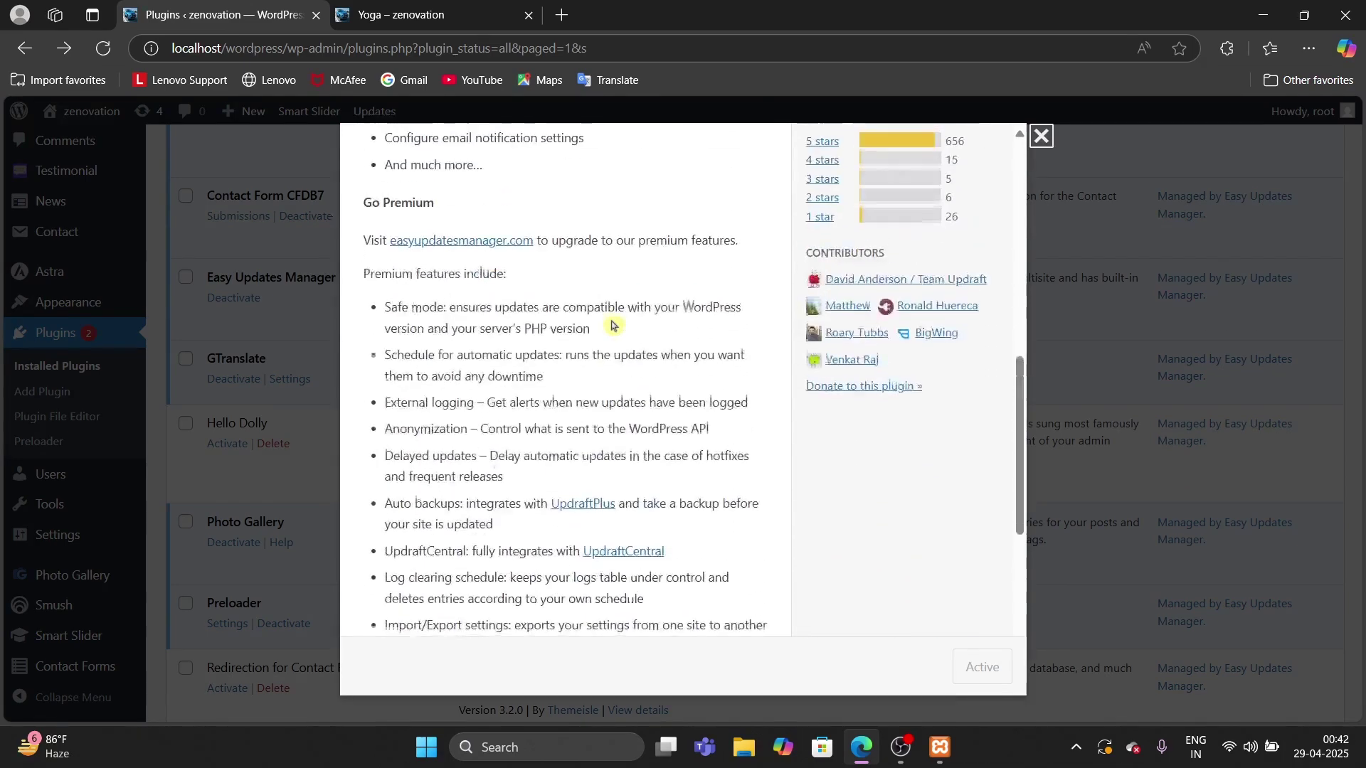
{"action": "scroll", "coordinate": [613, 325], "scroll_direction": "down", "scroll_amount": 10}
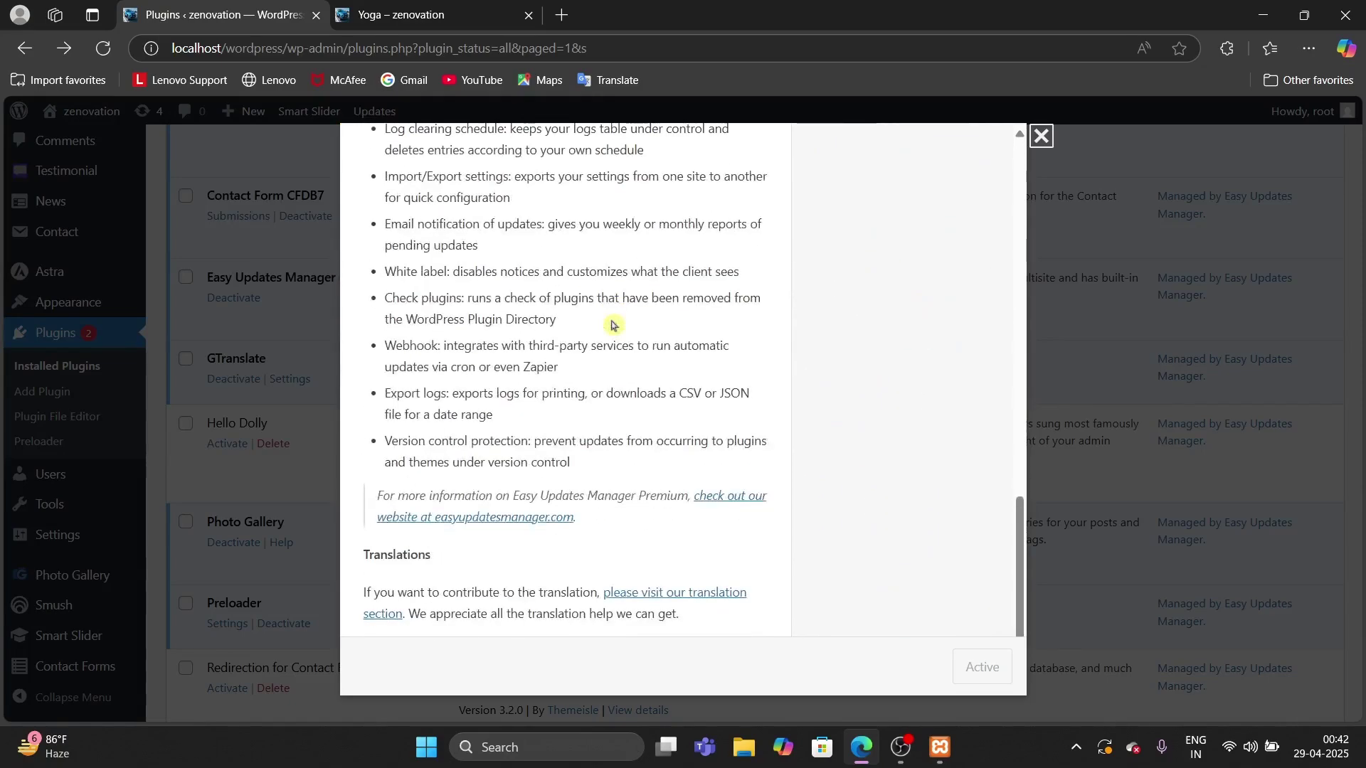
{"action": "left_click", "coordinate": [1043, 137]}
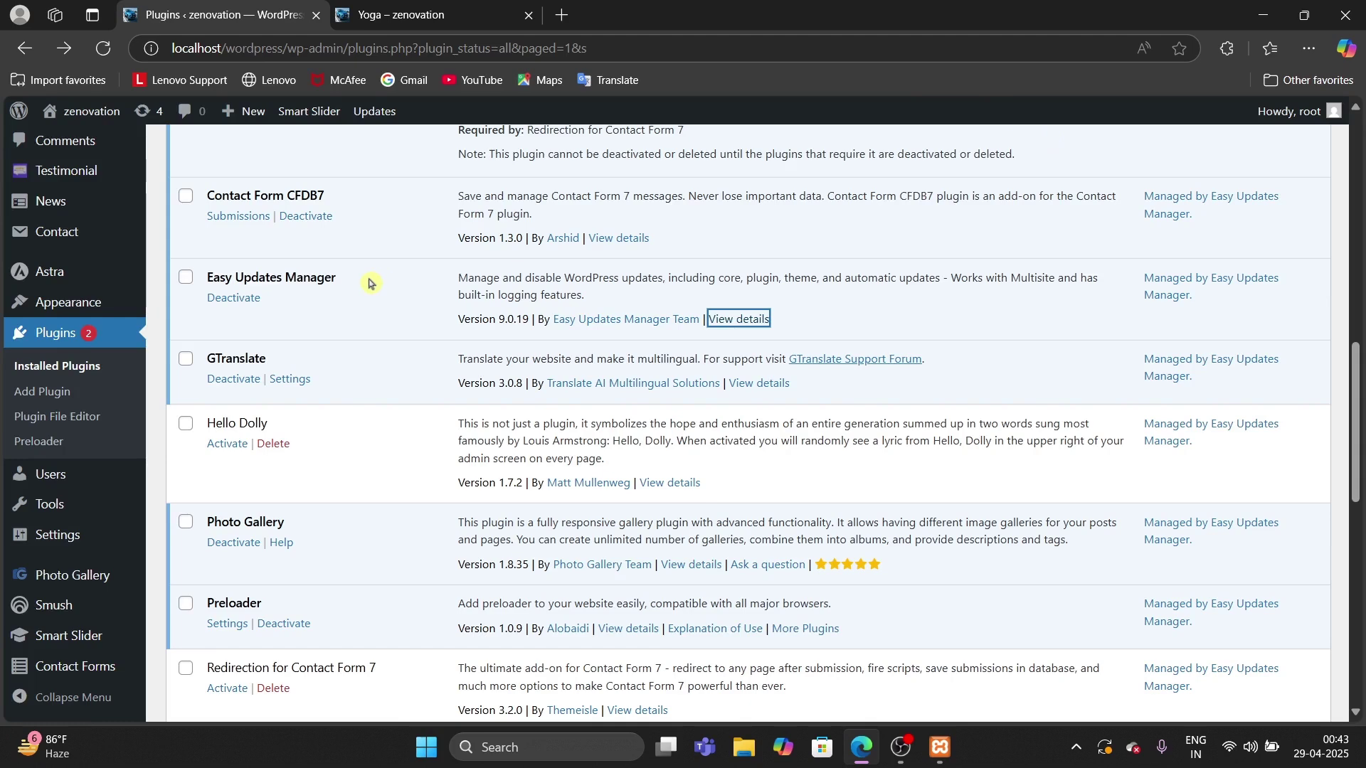
- Go to the Add Plugins page and search the plugin directory for "Disable comment"
{"action": "scroll", "coordinate": [369, 283], "scroll_direction": "up", "scroll_amount": 2}
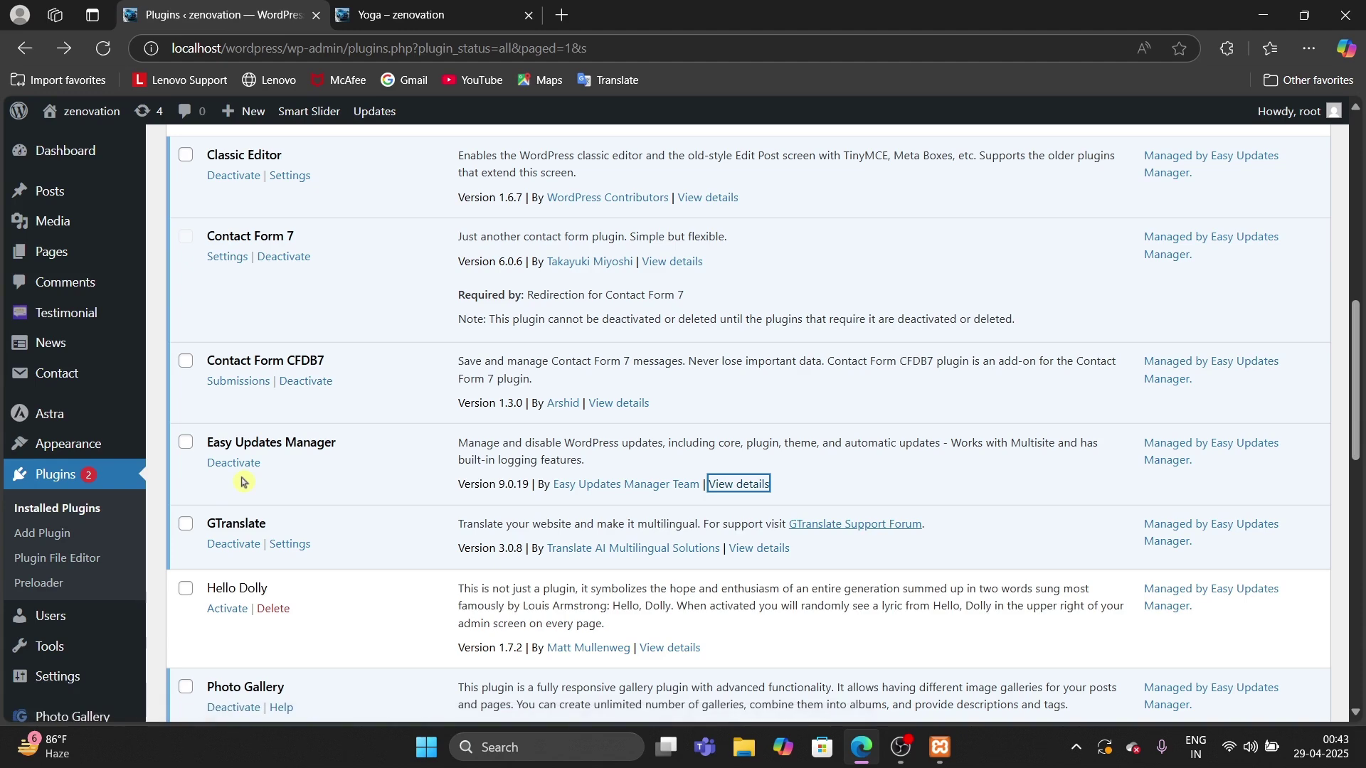
{"action": "scroll", "coordinate": [242, 482], "scroll_direction": "up", "scroll_amount": 5}
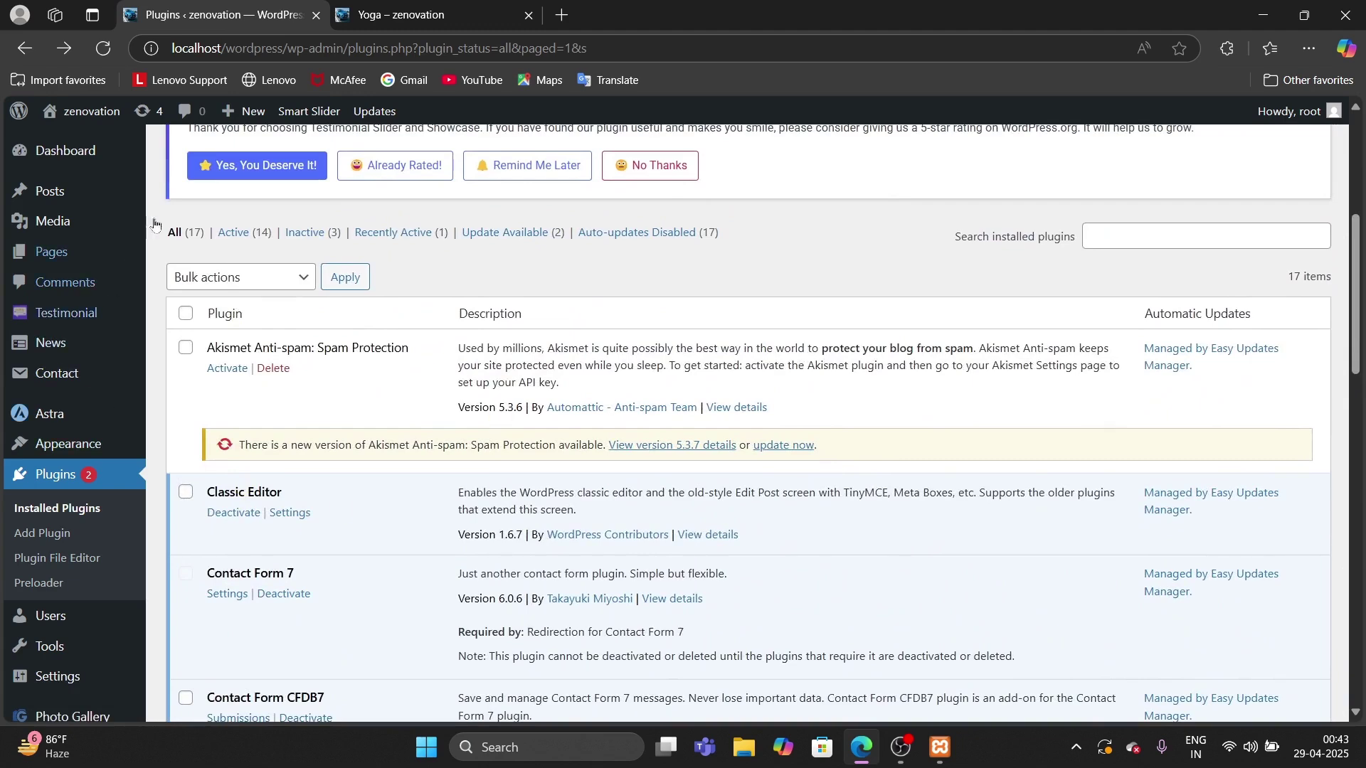
{"action": "scroll", "coordinate": [258, 281], "scroll_direction": "up", "scroll_amount": 1}
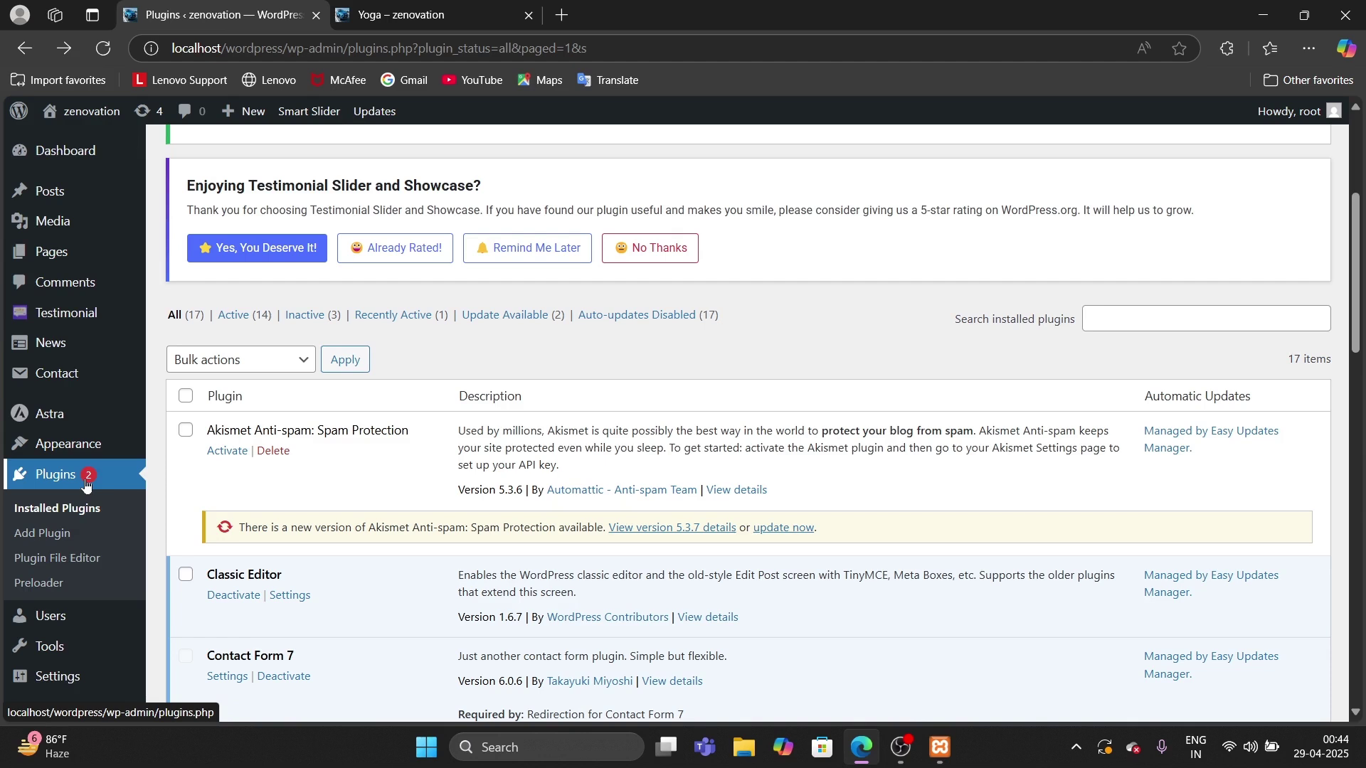
{"action": "left_click", "coordinate": [56, 542]}
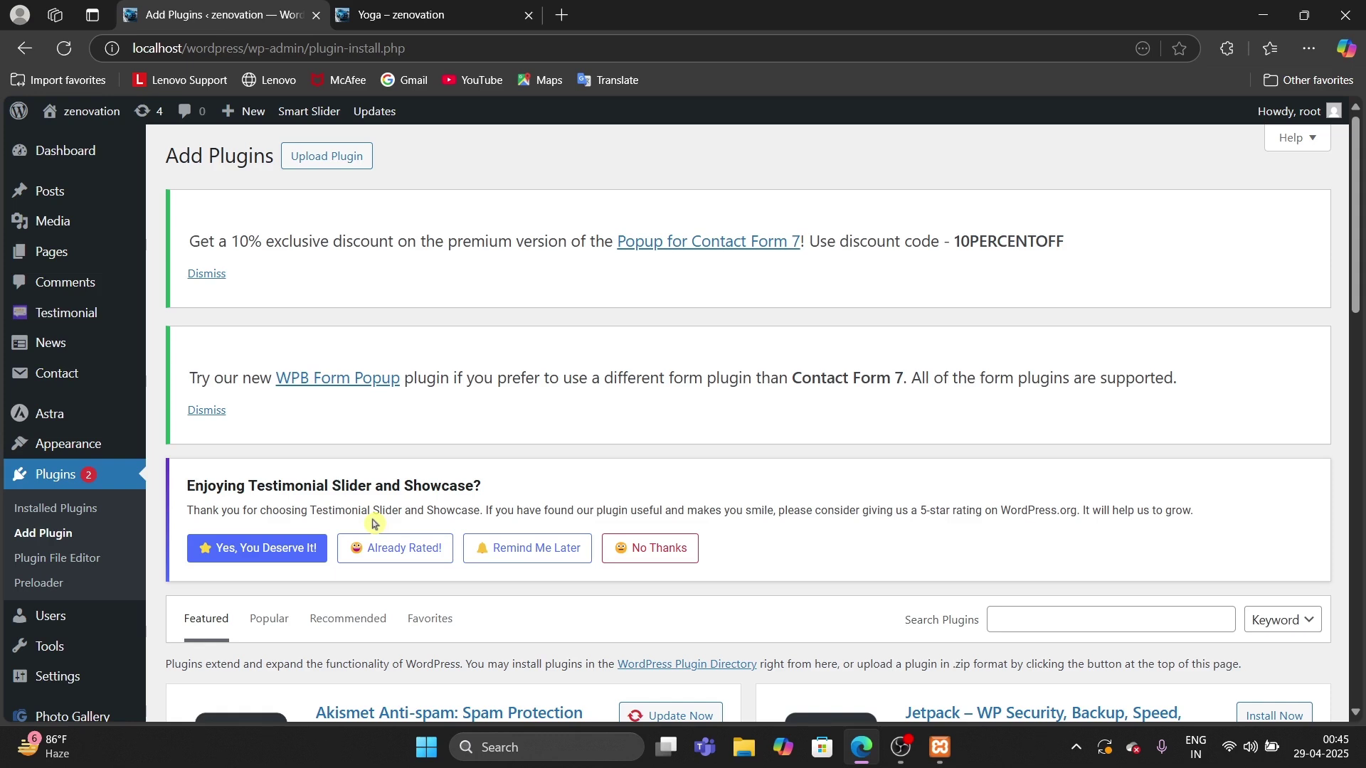
{"action": "scroll", "coordinate": [804, 712], "scroll_direction": "down", "scroll_amount": 3}
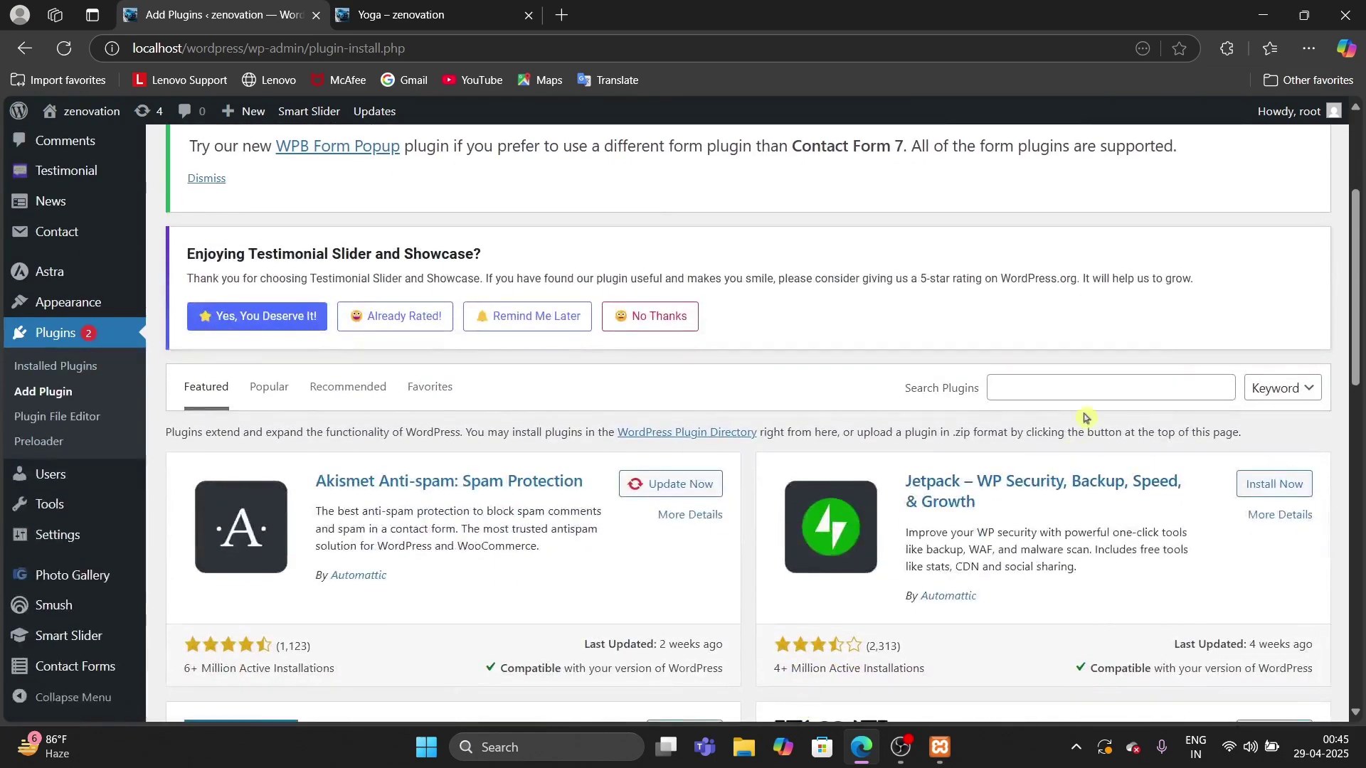
{"action": "left_click", "coordinate": [1085, 388]}
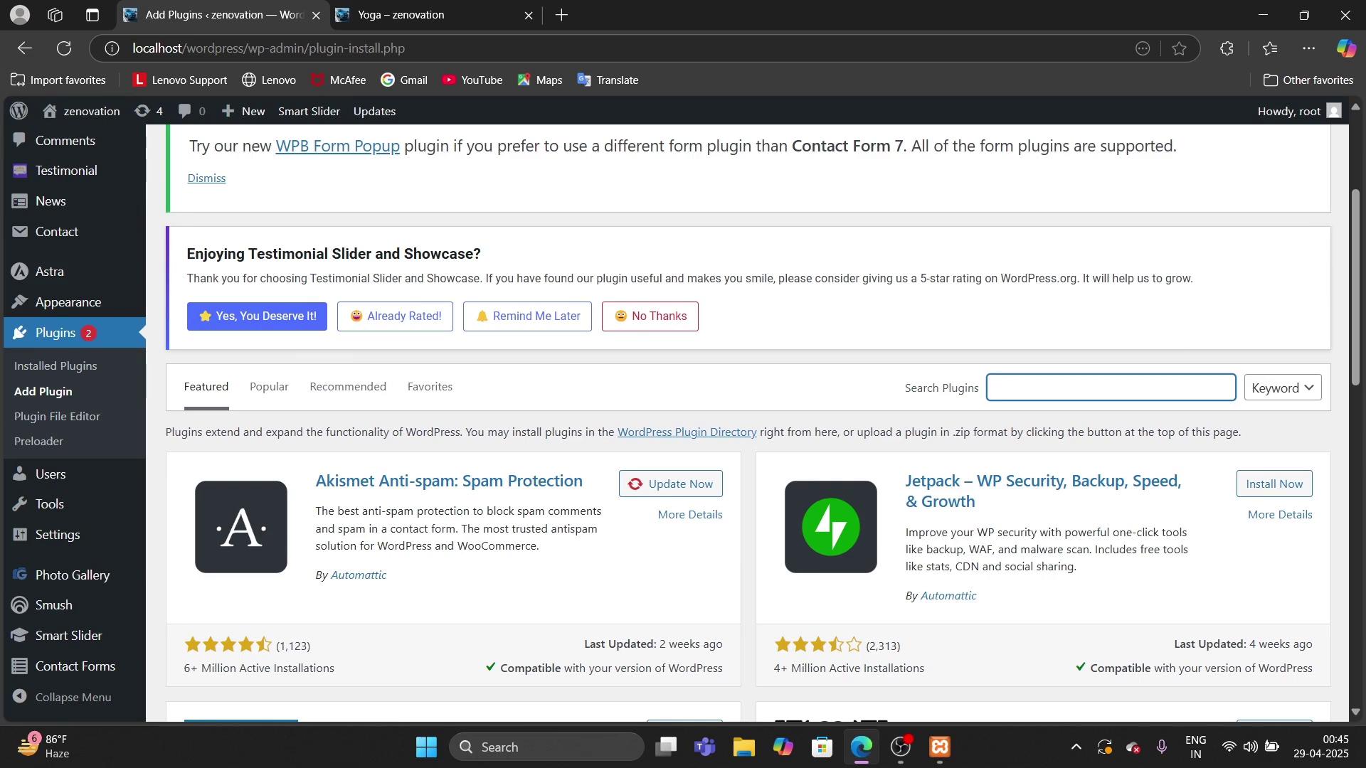
{"action": "type", "text": "Disable comment"}
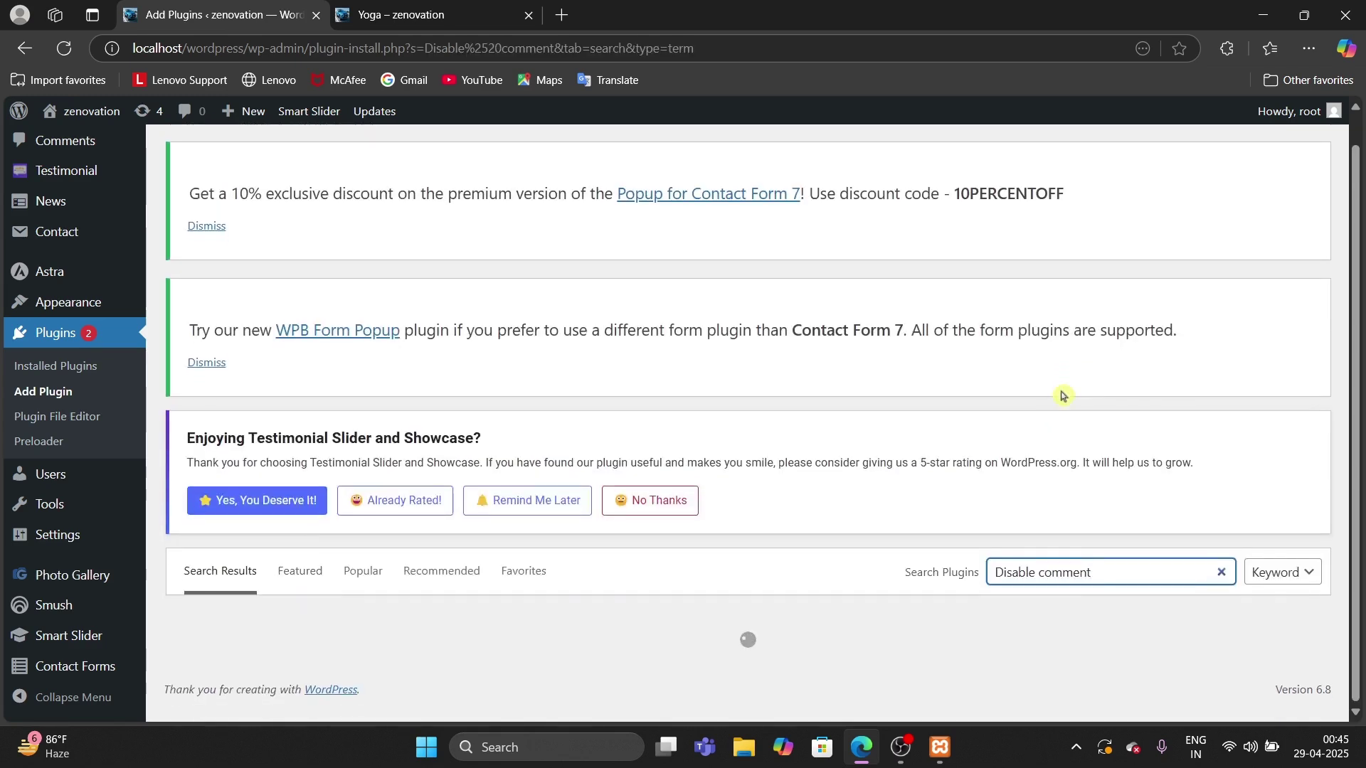
- Look through the search results, then install and activate the plugin "Disable Comments – Remove Comments & Stop Spam" by WPDeveloper
{"action": "scroll", "coordinate": [1063, 395], "scroll_direction": "down", "scroll_amount": 3}
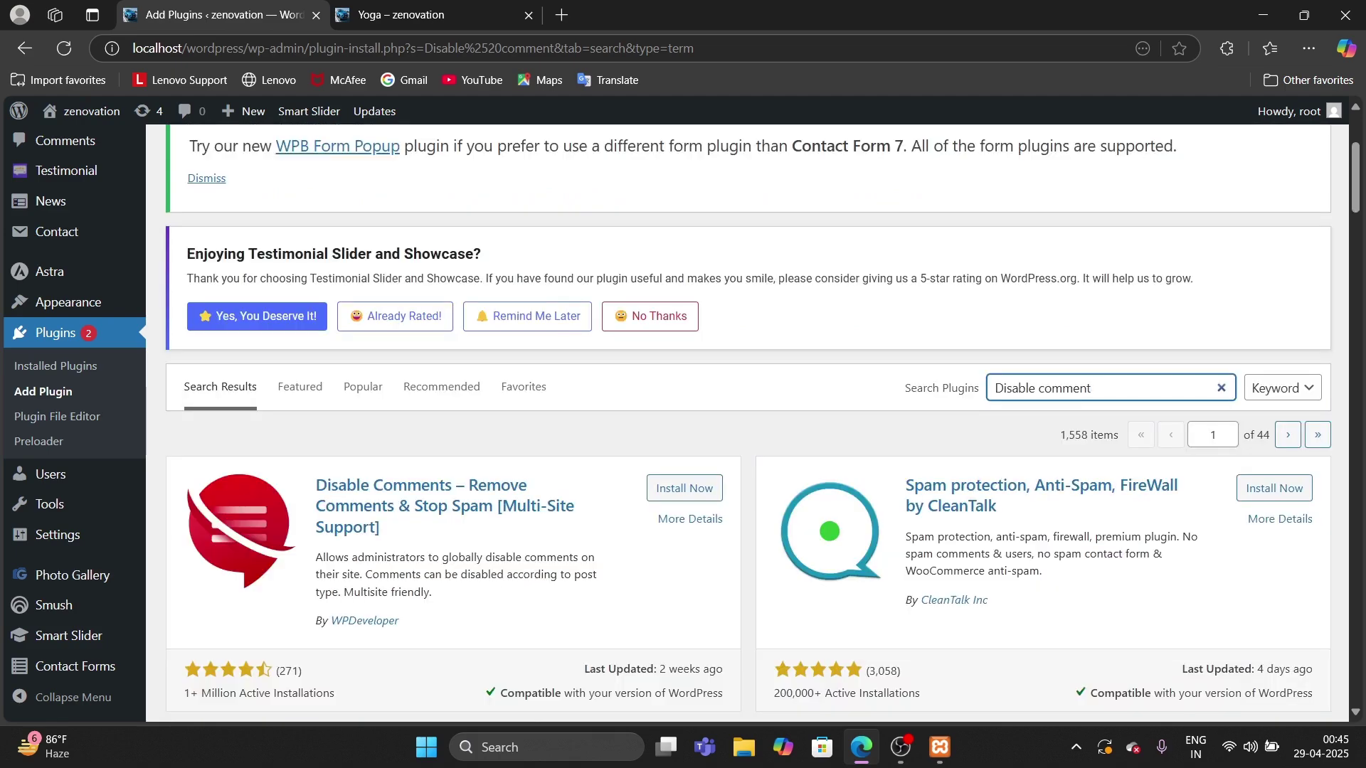
{"action": "scroll", "coordinate": [1063, 396], "scroll_direction": "down", "scroll_amount": 3}
{"action": "scroll", "coordinate": [1062, 395], "scroll_direction": "down", "scroll_amount": 20}
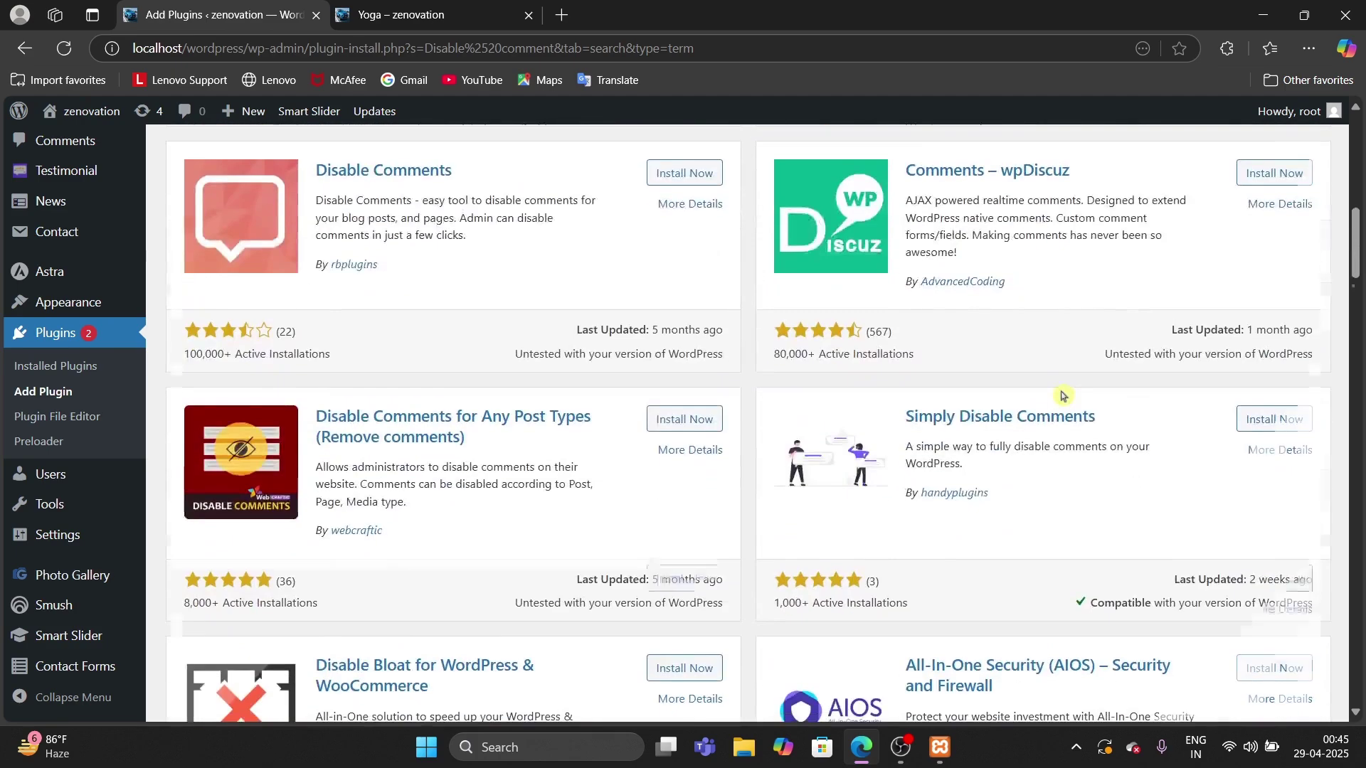
{"action": "scroll", "coordinate": [1063, 395], "scroll_direction": "down", "scroll_amount": 15}
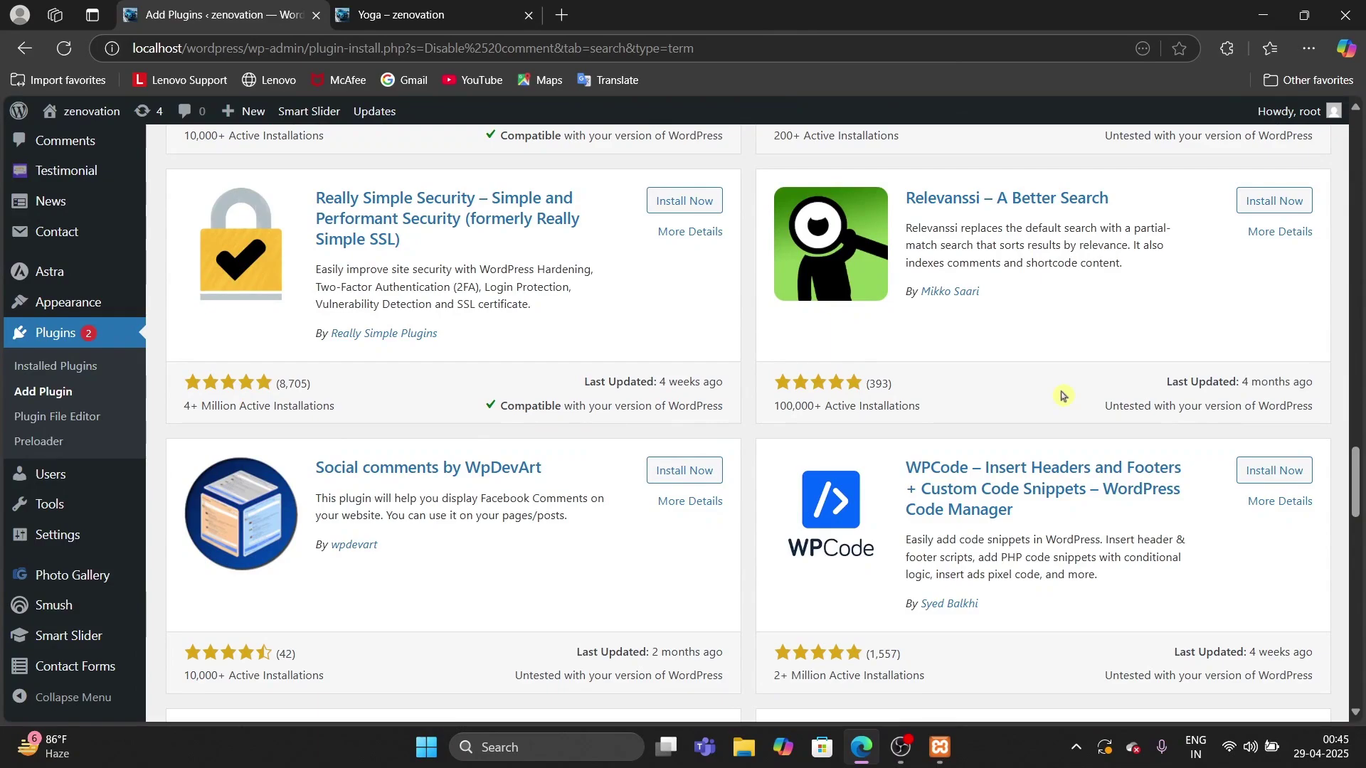
{"action": "scroll", "coordinate": [1062, 395], "scroll_direction": "down", "scroll_amount": 5}
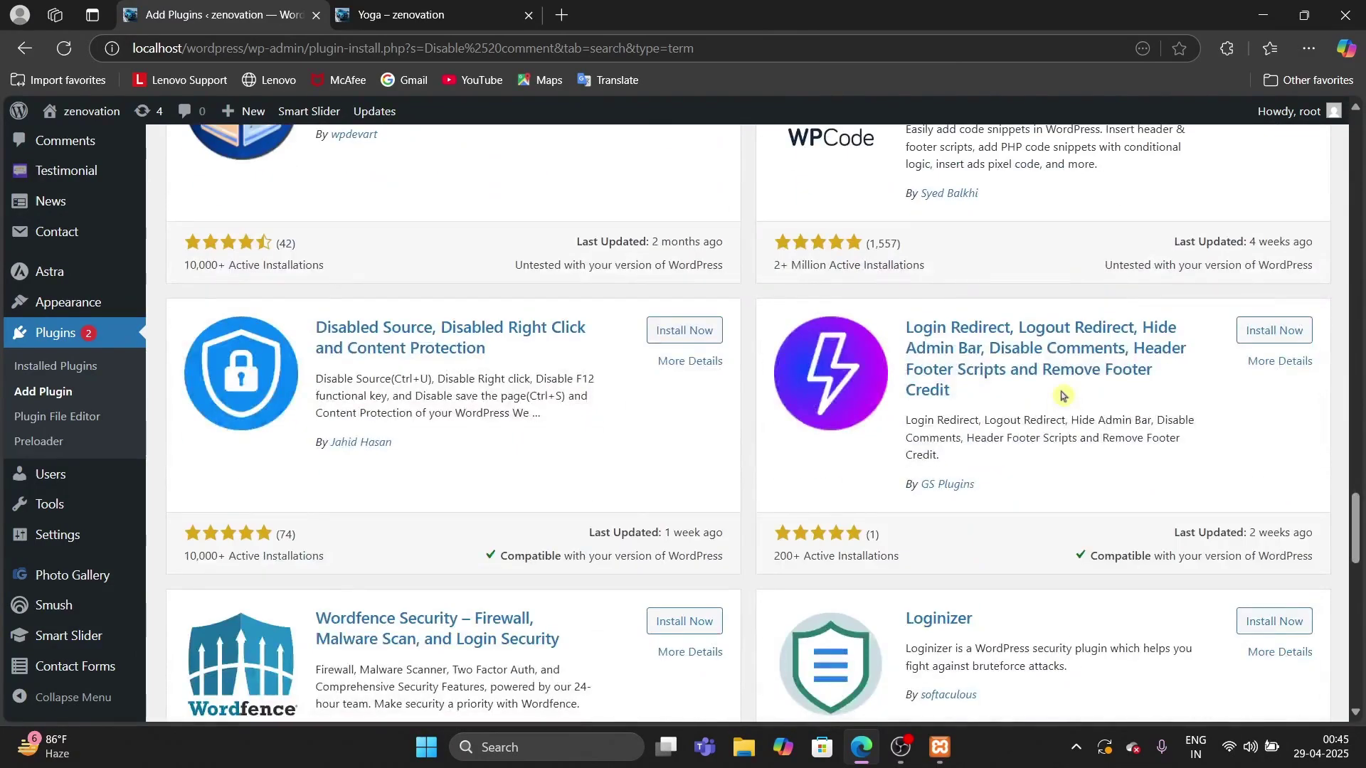
{"action": "scroll", "coordinate": [1062, 396], "scroll_direction": "up", "scroll_amount": 20}
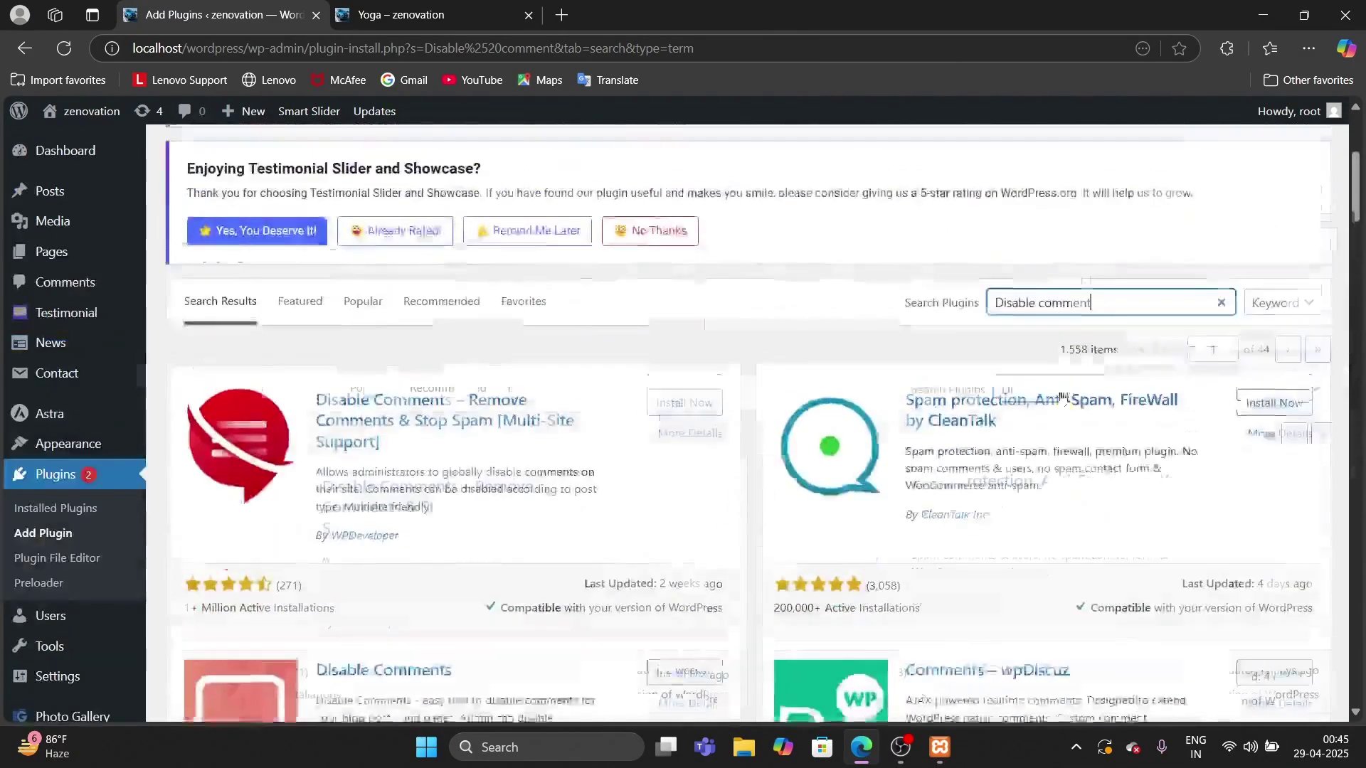
{"action": "scroll", "coordinate": [1063, 396], "scroll_direction": "down", "scroll_amount": 6}
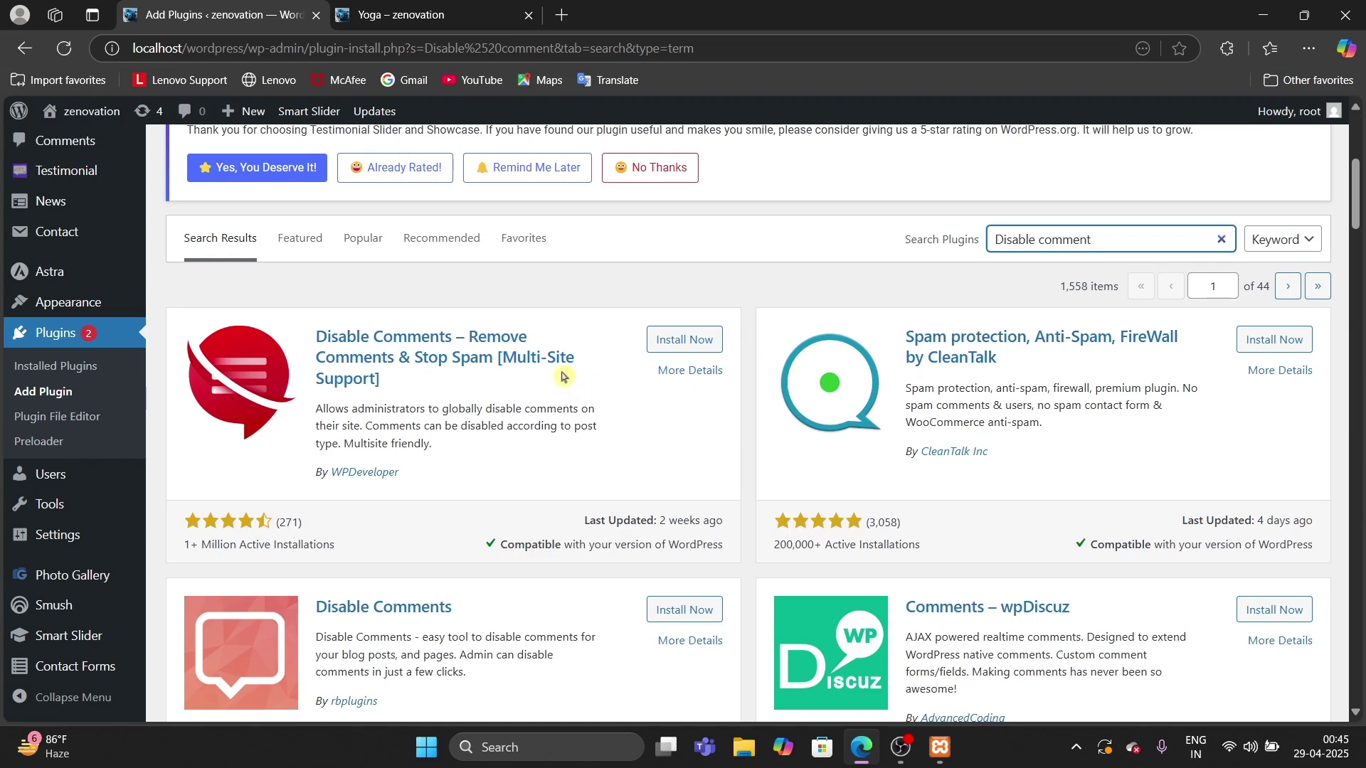
{"action": "left_click", "coordinate": [696, 346]}
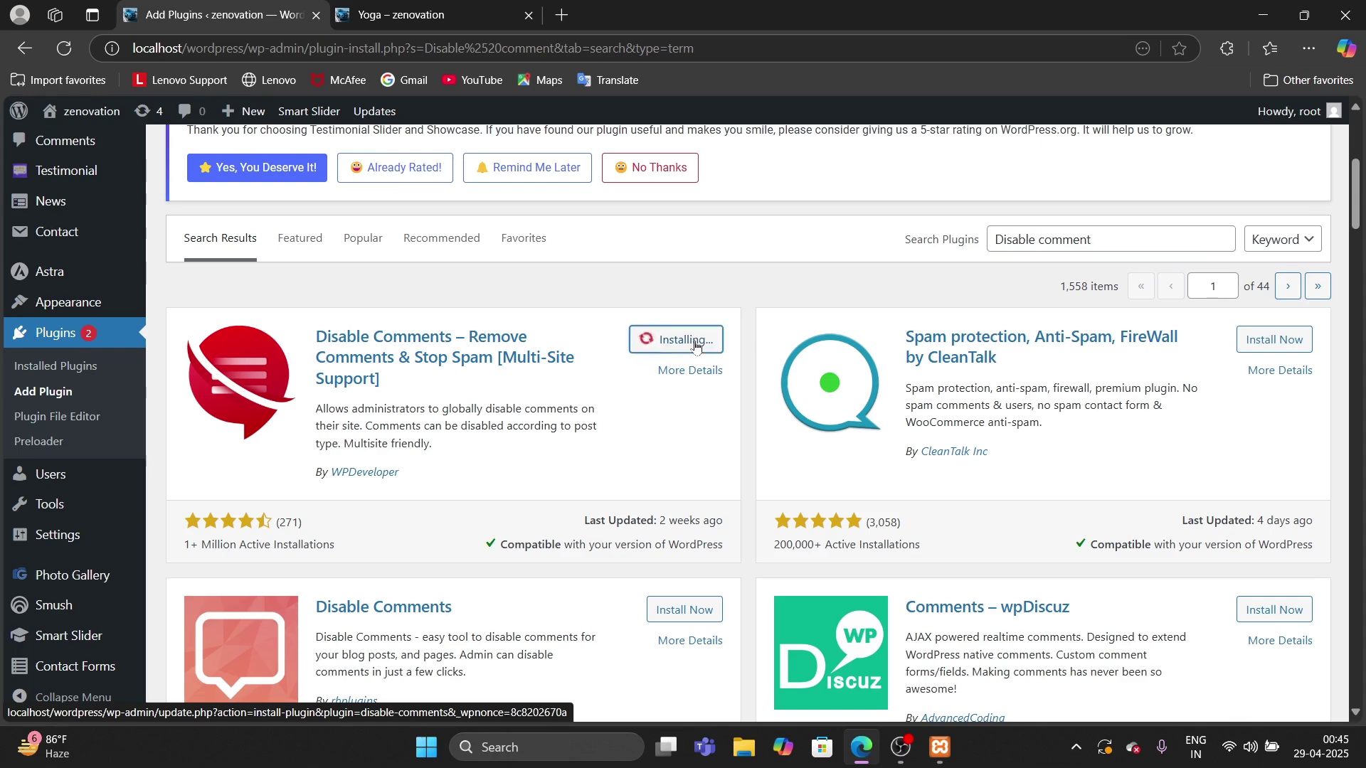
{"action": "scroll", "coordinate": [695, 346], "scroll_direction": "down", "scroll_amount": 1}
{"action": "scroll", "coordinate": [695, 346], "scroll_direction": "down", "scroll_amount": 2}
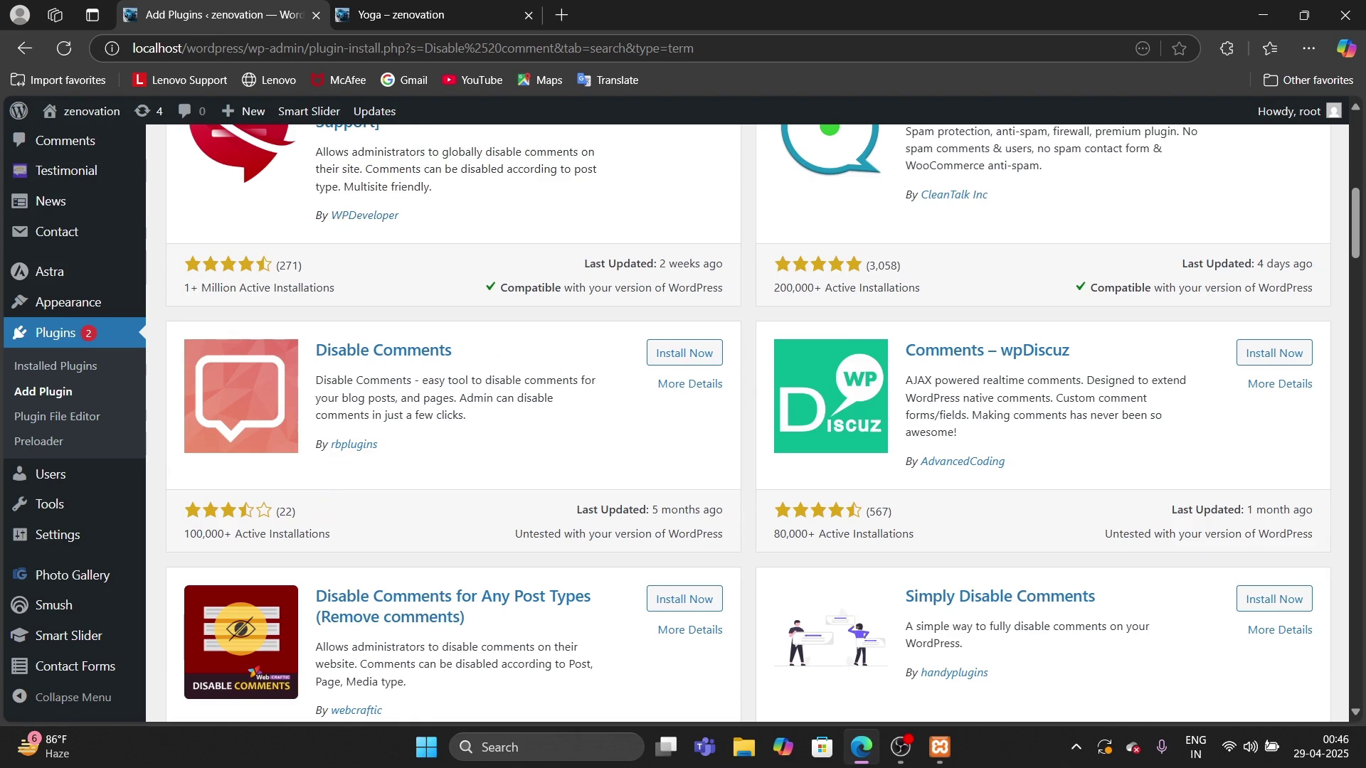
{"action": "scroll", "coordinate": [315, 525], "scroll_direction": "up", "scroll_amount": 2}
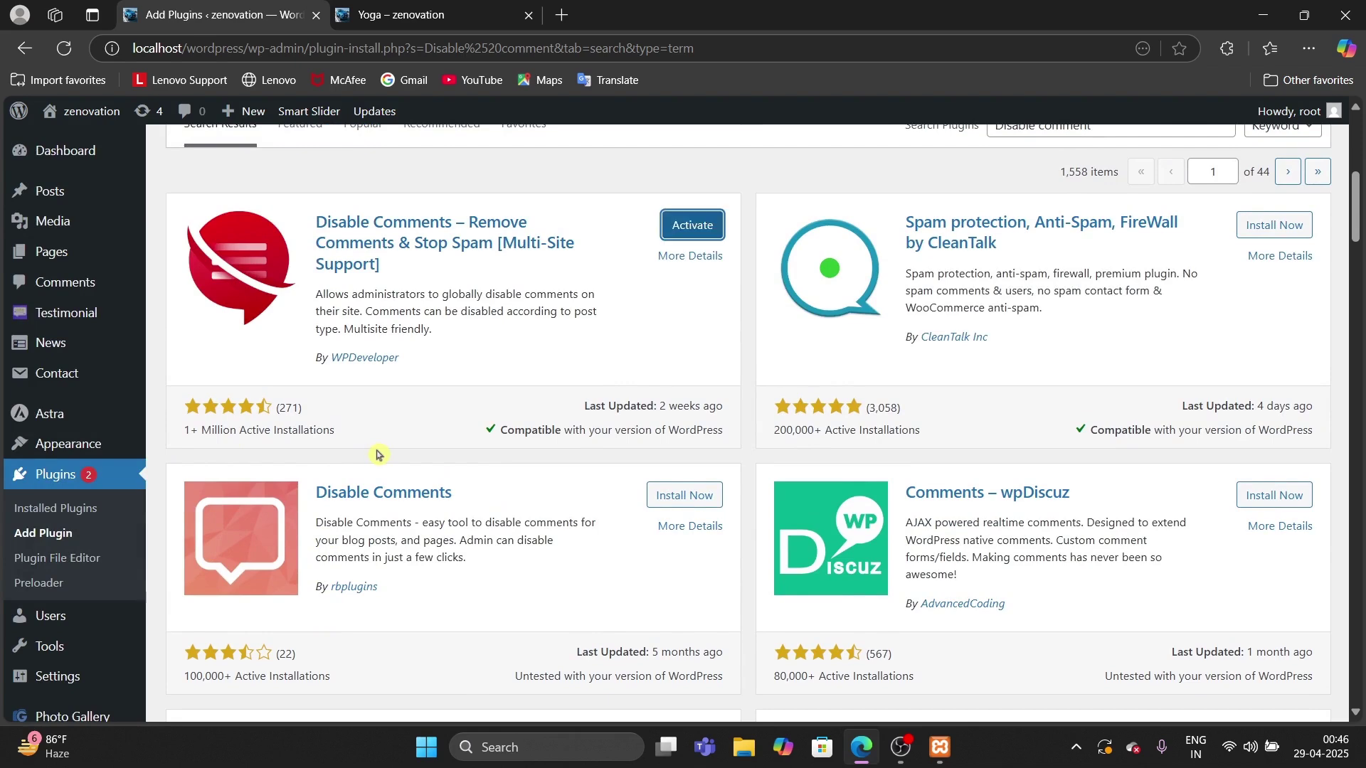
{"action": "left_click", "coordinate": [708, 233]}
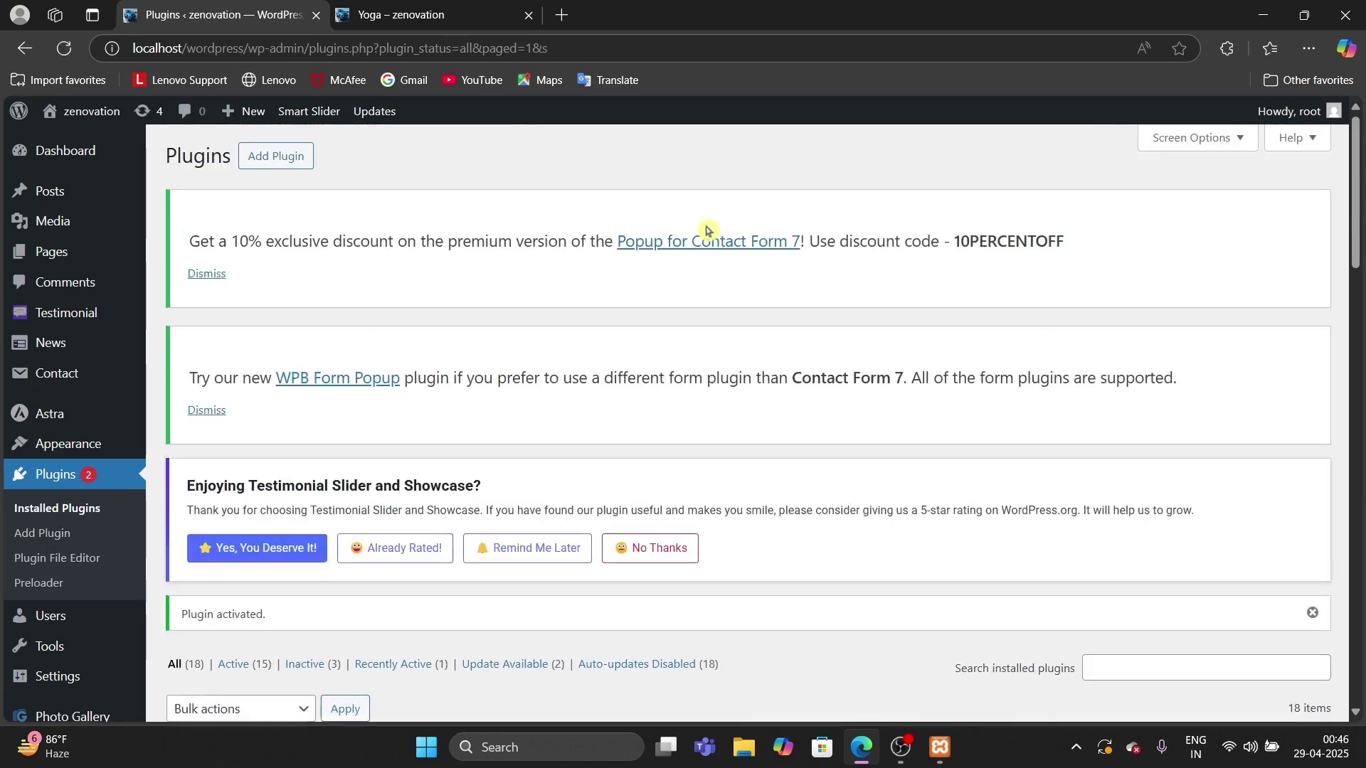
- Open the Disable Comments plugin's settings from the installed plugins list and review the Everywhere and On Specific Post Types options
{"action": "scroll", "coordinate": [658, 354], "scroll_direction": "down", "scroll_amount": 6}
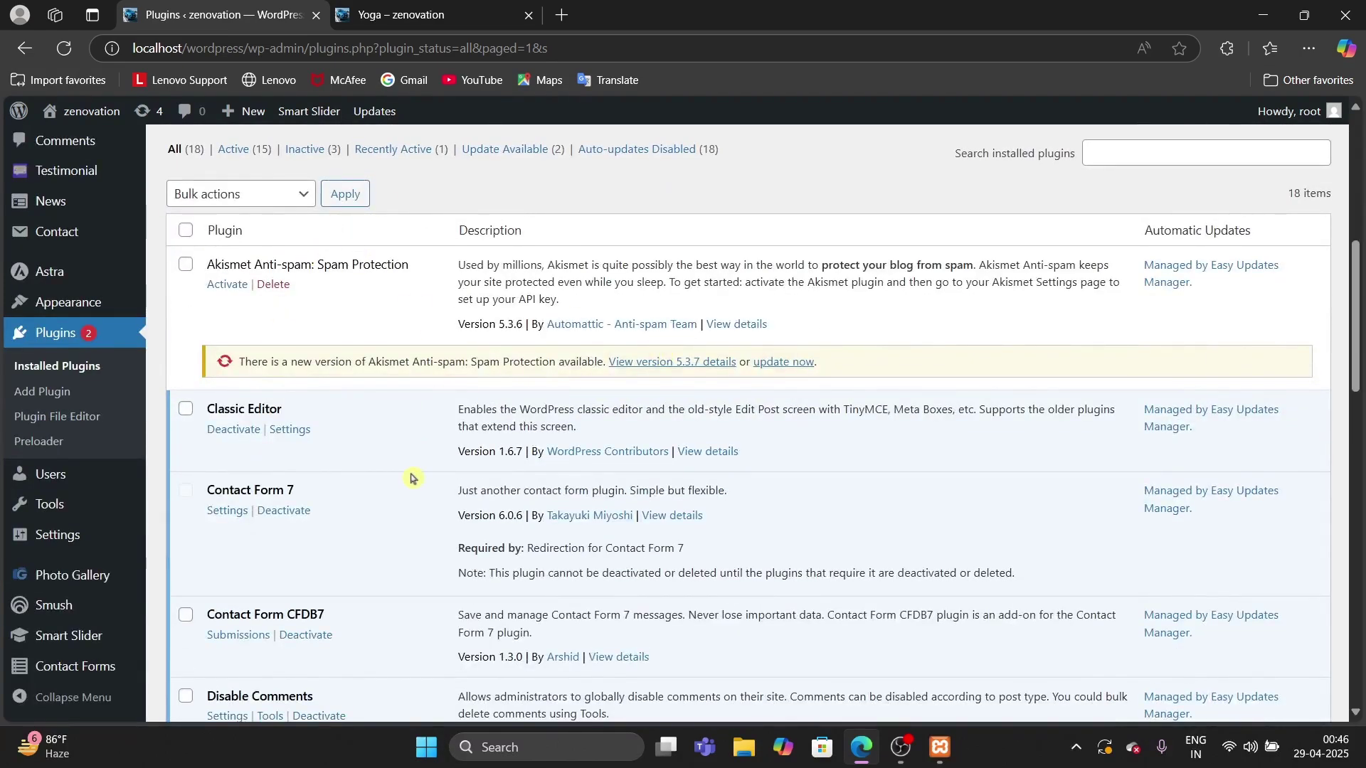
{"action": "scroll", "coordinate": [232, 470], "scroll_direction": "down", "scroll_amount": 3}
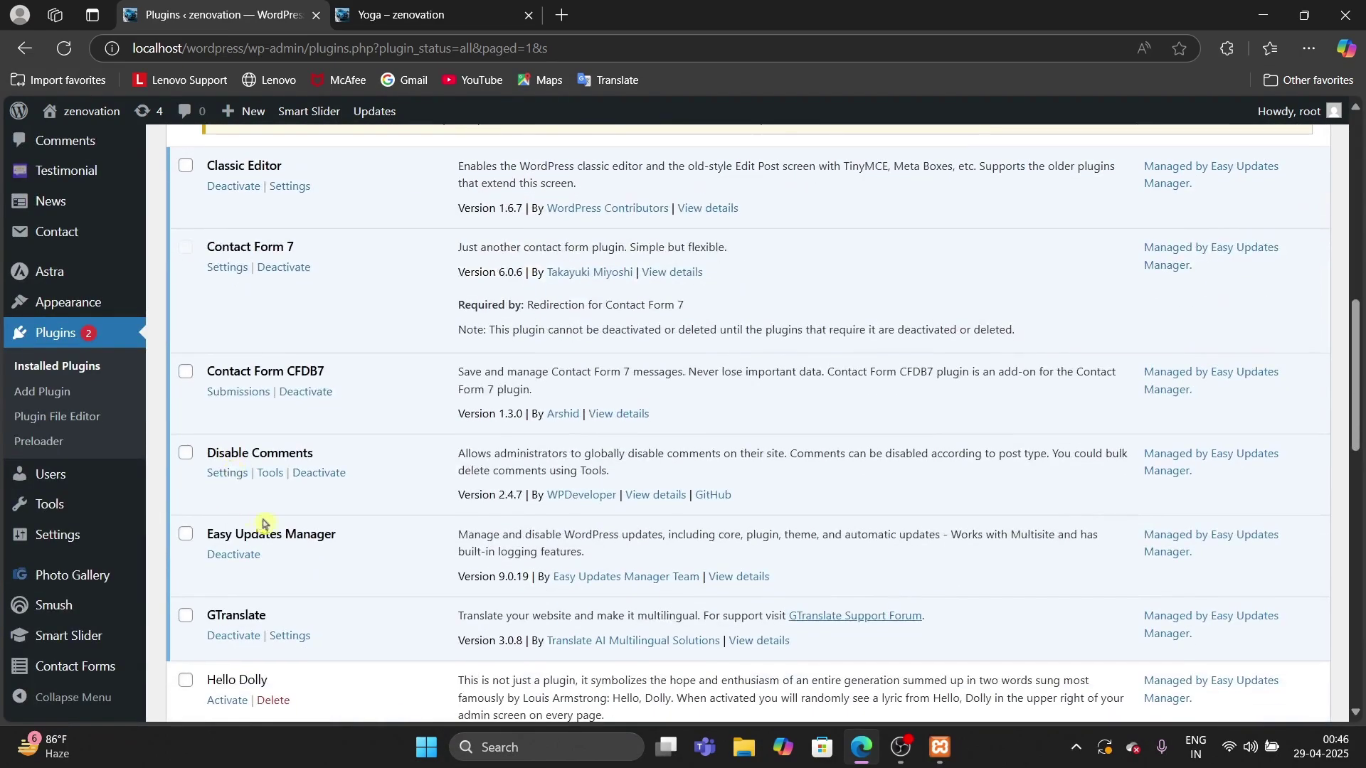
{"action": "left_click", "coordinate": [227, 473]}
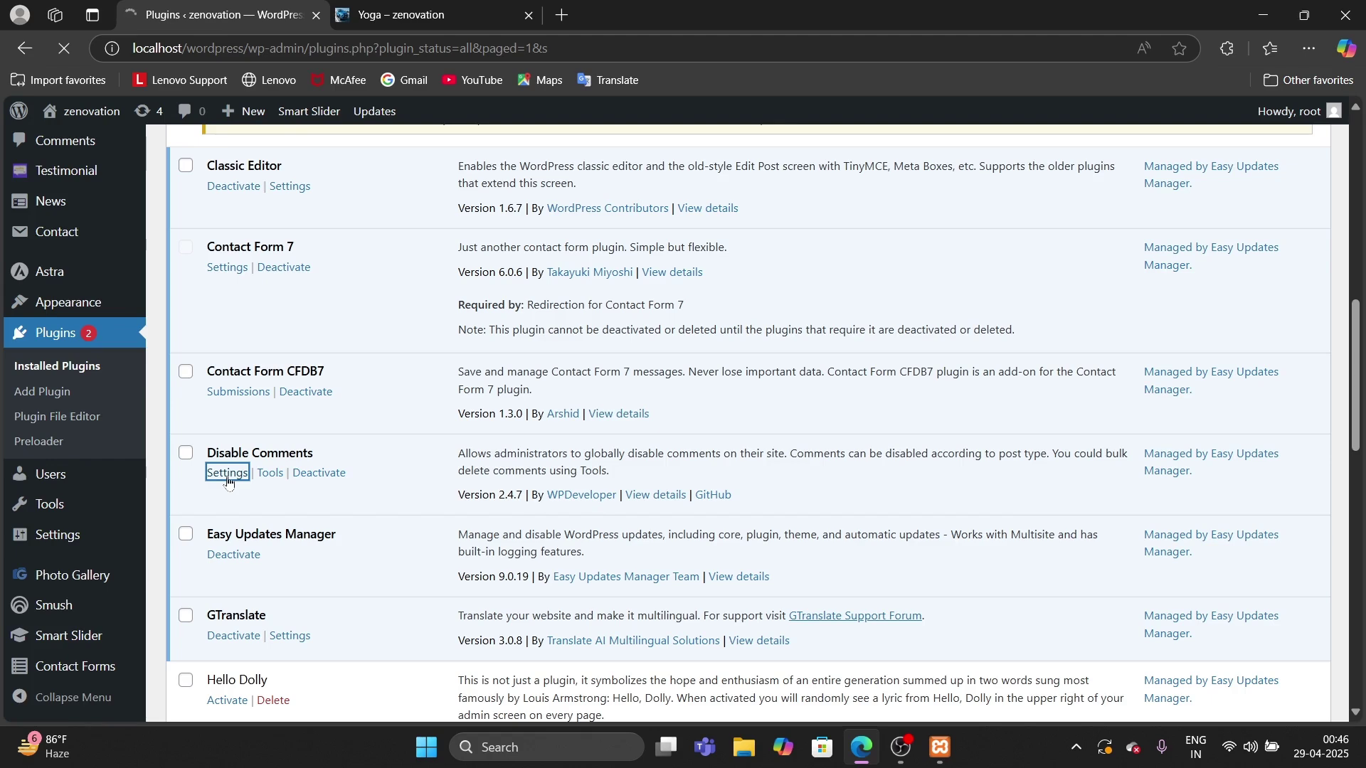
{"action": "scroll", "coordinate": [526, 464], "scroll_direction": "down", "scroll_amount": 4}
{"action": "scroll", "coordinate": [527, 464], "scroll_direction": "down", "scroll_amount": 4}
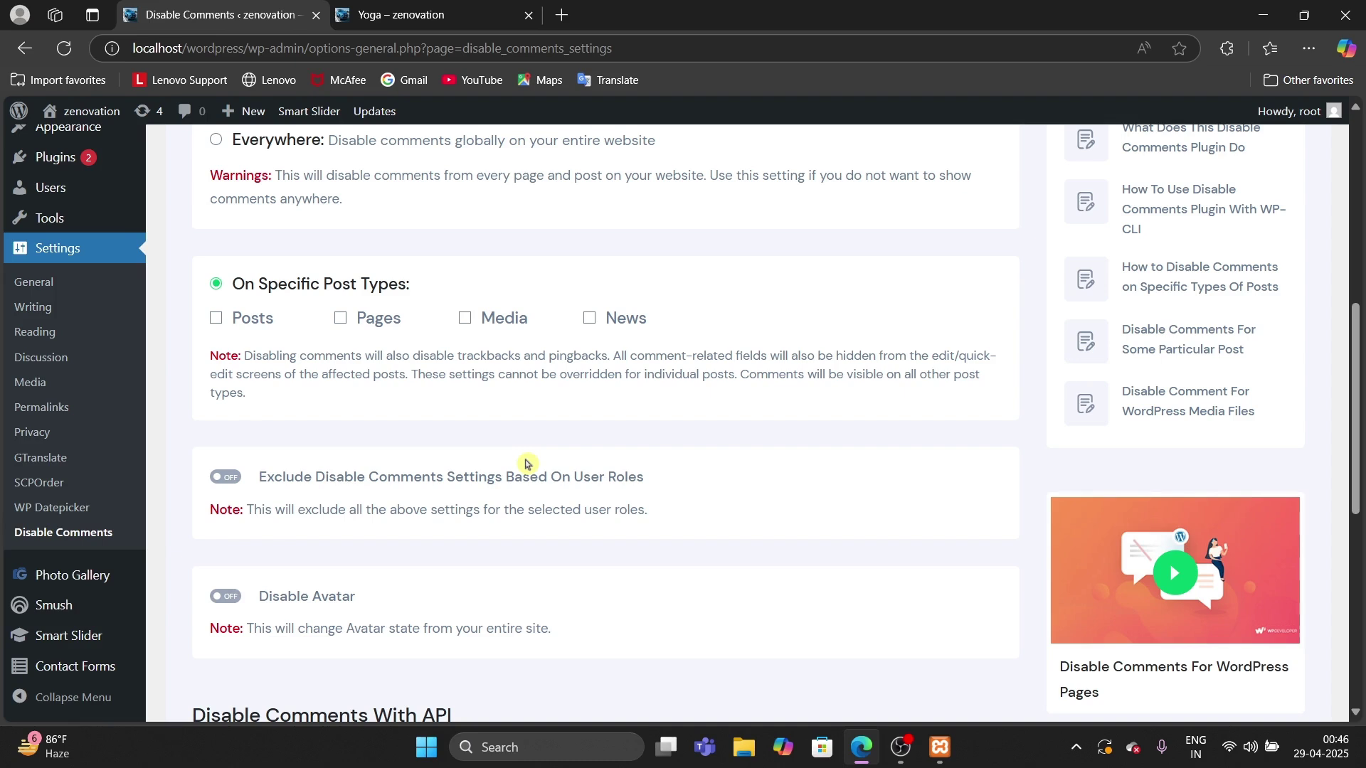
{"action": "scroll", "coordinate": [442, 365], "scroll_direction": "up", "scroll_amount": 1}
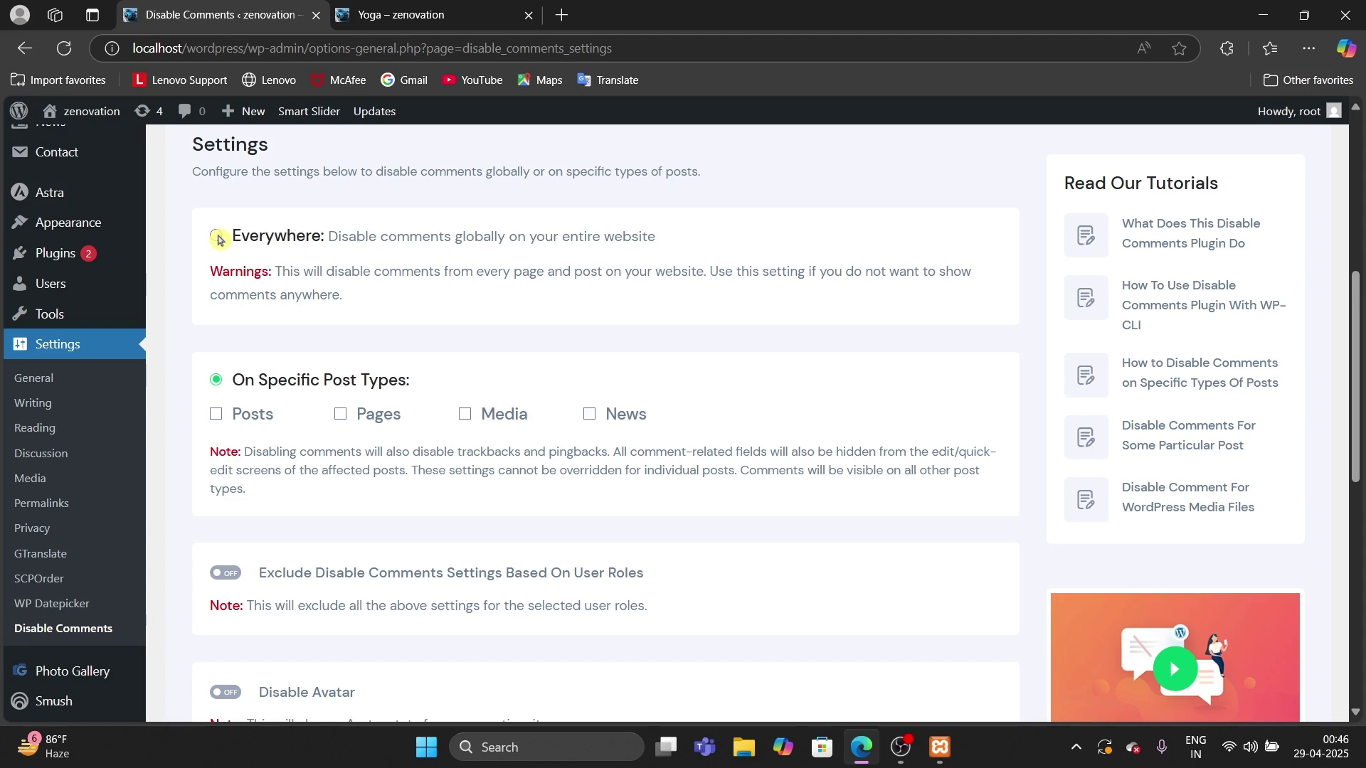
- Try out the Everywhere option, then select On Specific Post Types with Posts, Pages and Media checked
{"action": "left_click", "coordinate": [217, 238]}
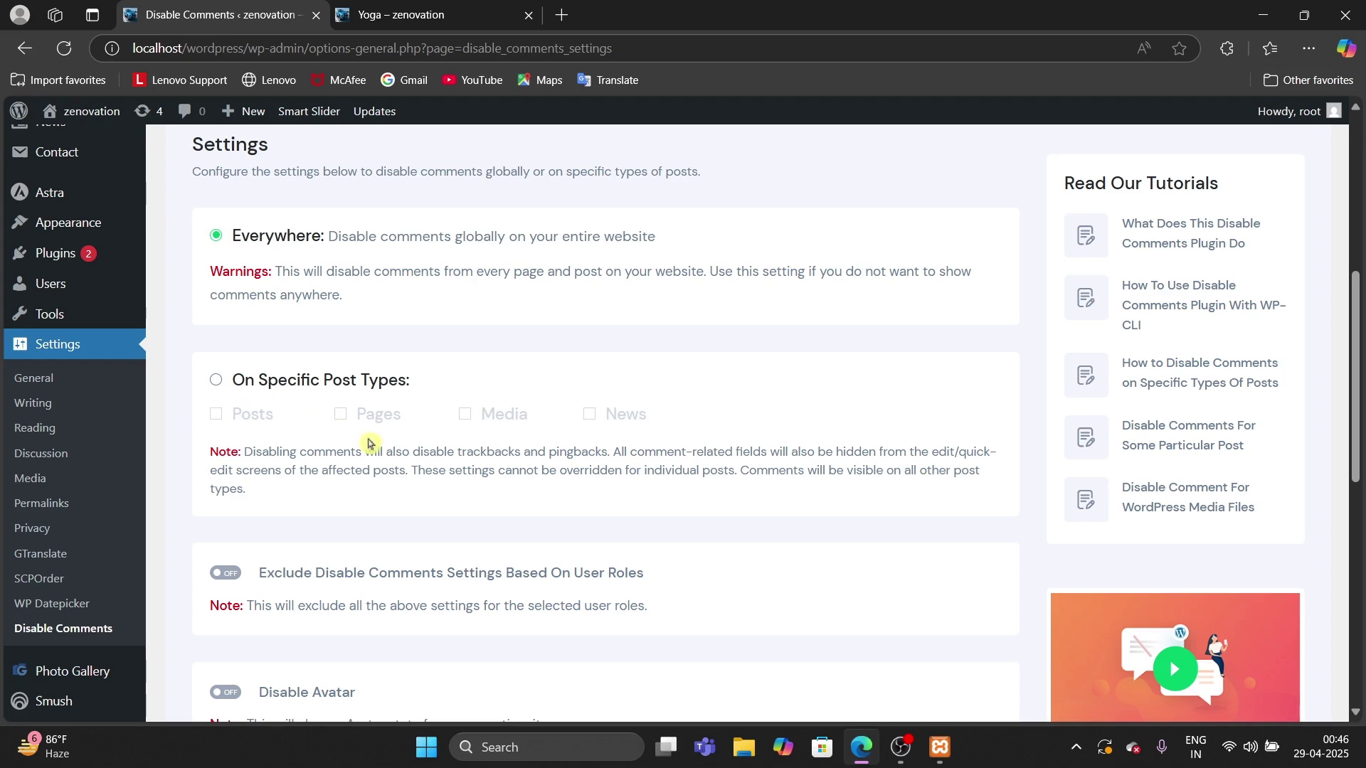
{"action": "left_click", "coordinate": [217, 382]}
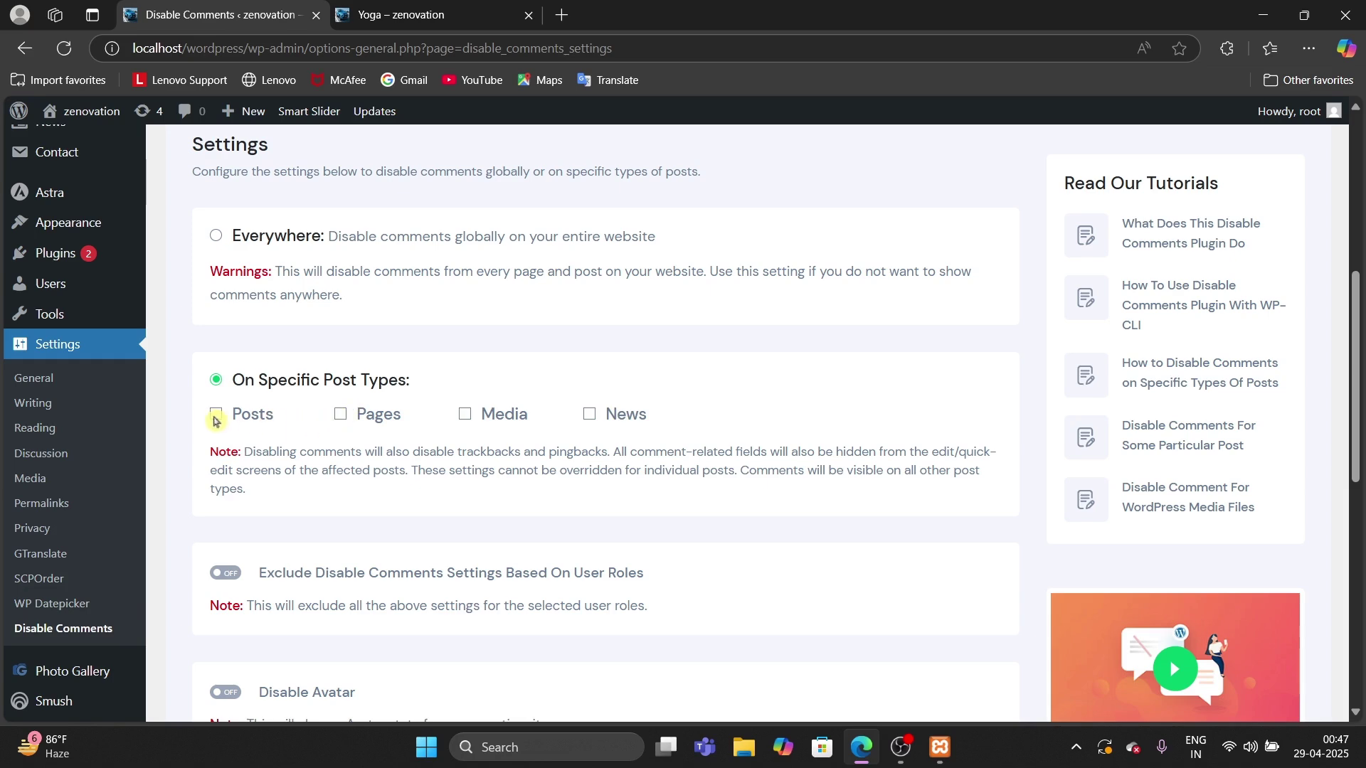
{"action": "left_click", "coordinate": [216, 415]}
{"action": "left_click", "coordinate": [340, 420]}
{"action": "left_click", "coordinate": [465, 416]}
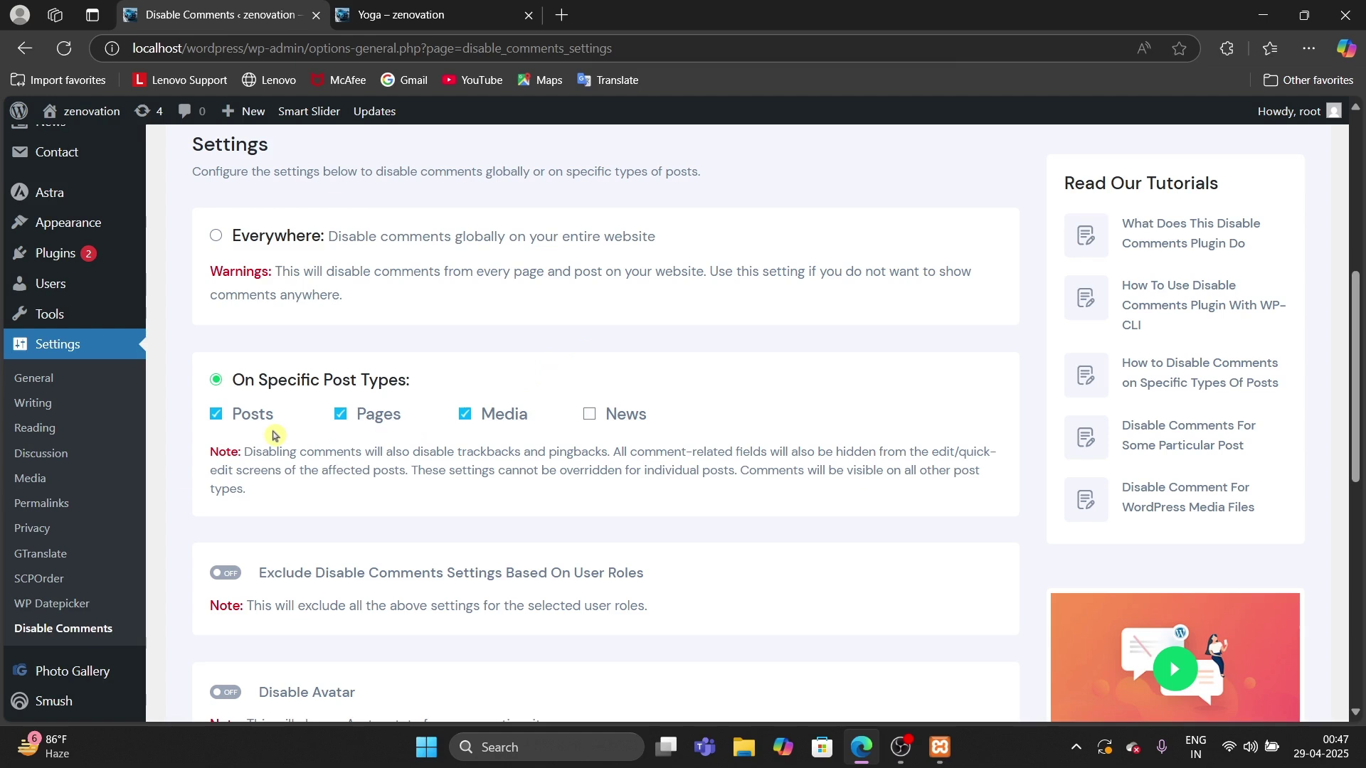
{"action": "scroll", "coordinate": [275, 435], "scroll_direction": "down", "scroll_amount": 2}
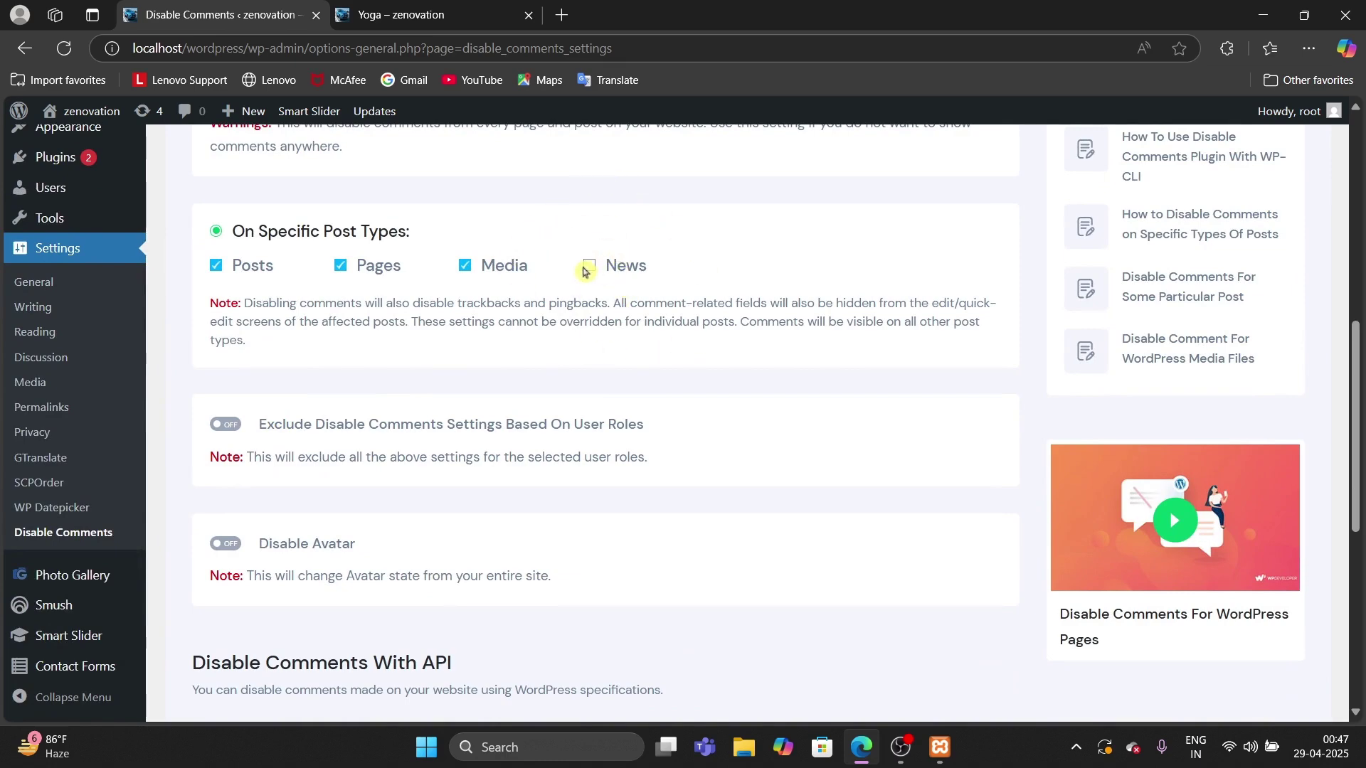
{"action": "scroll", "coordinate": [583, 269], "scroll_direction": "up", "scroll_amount": 1}
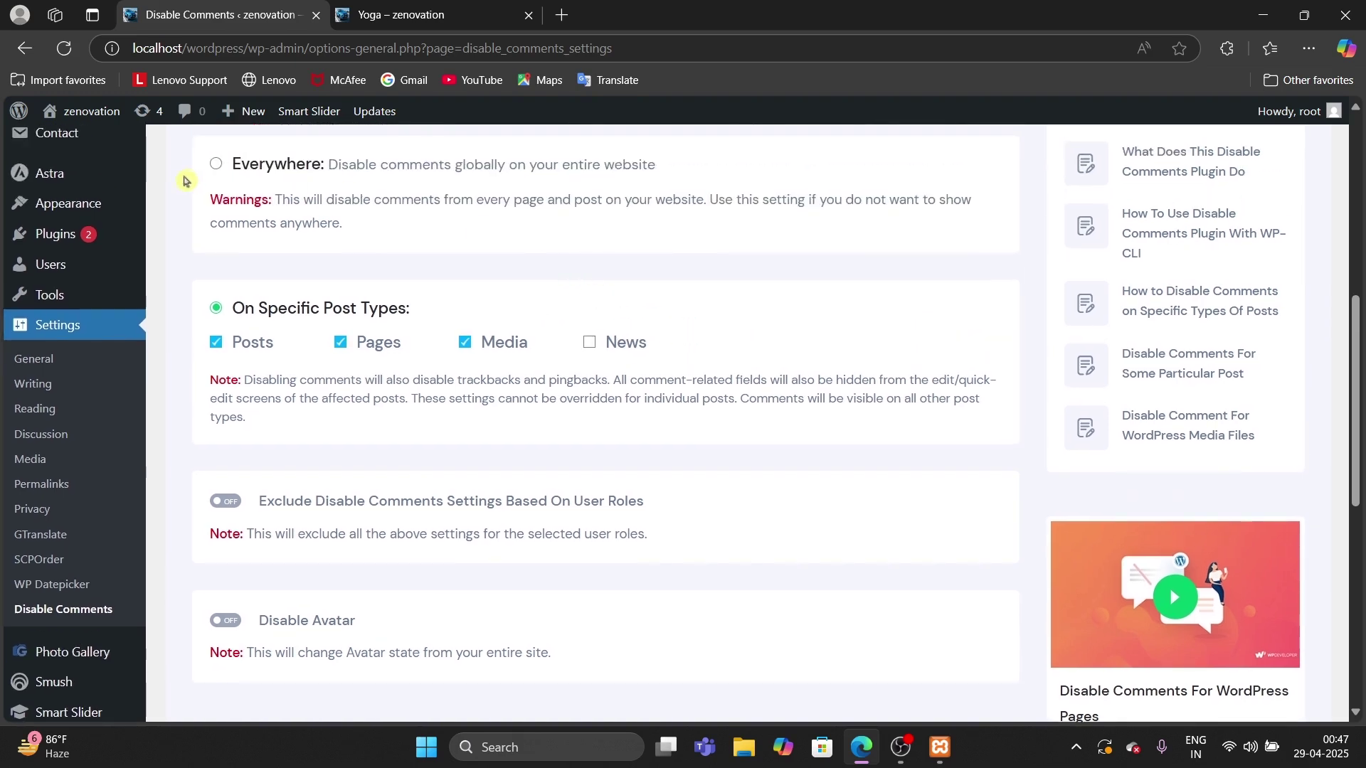
- Set comments to be disabled Everywhere on the site and save the changes
{"action": "left_click", "coordinate": [213, 166]}
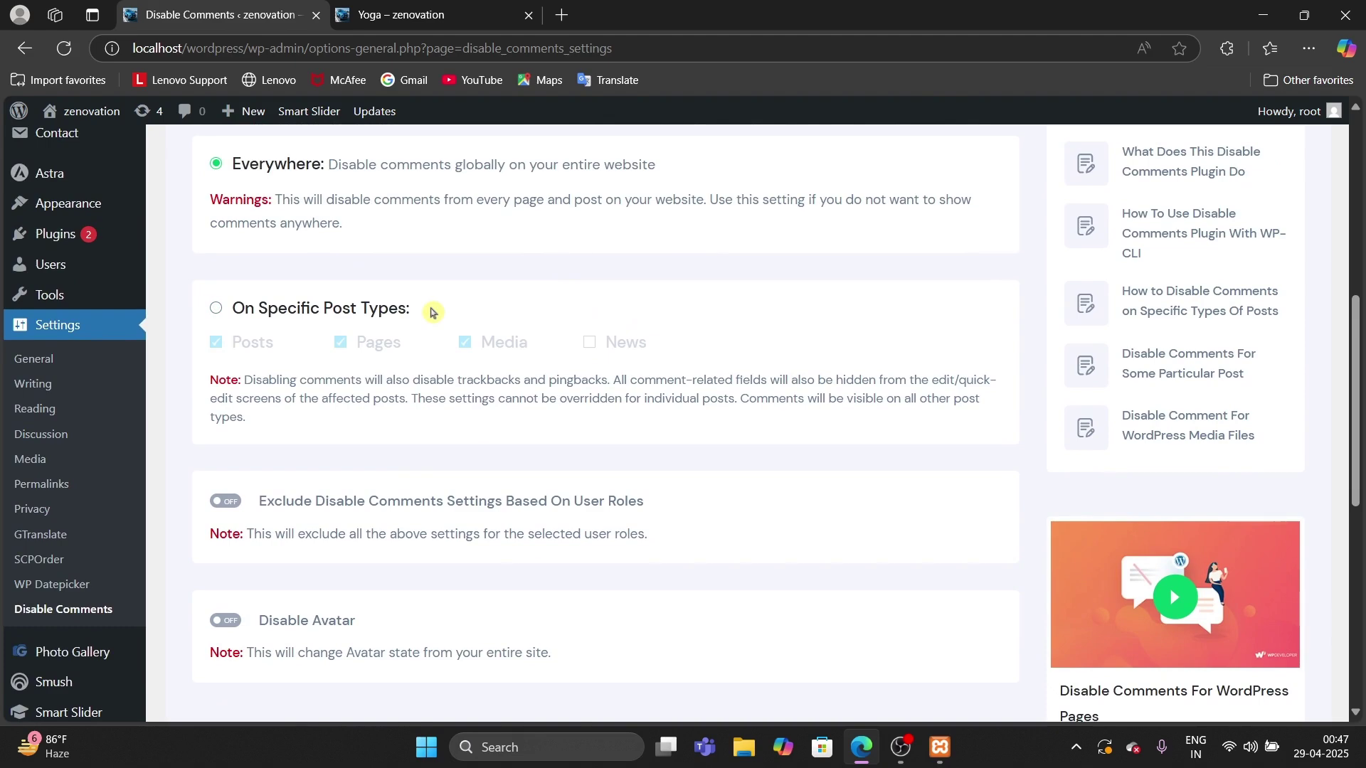
{"action": "scroll", "coordinate": [432, 312], "scroll_direction": "down", "scroll_amount": 2}
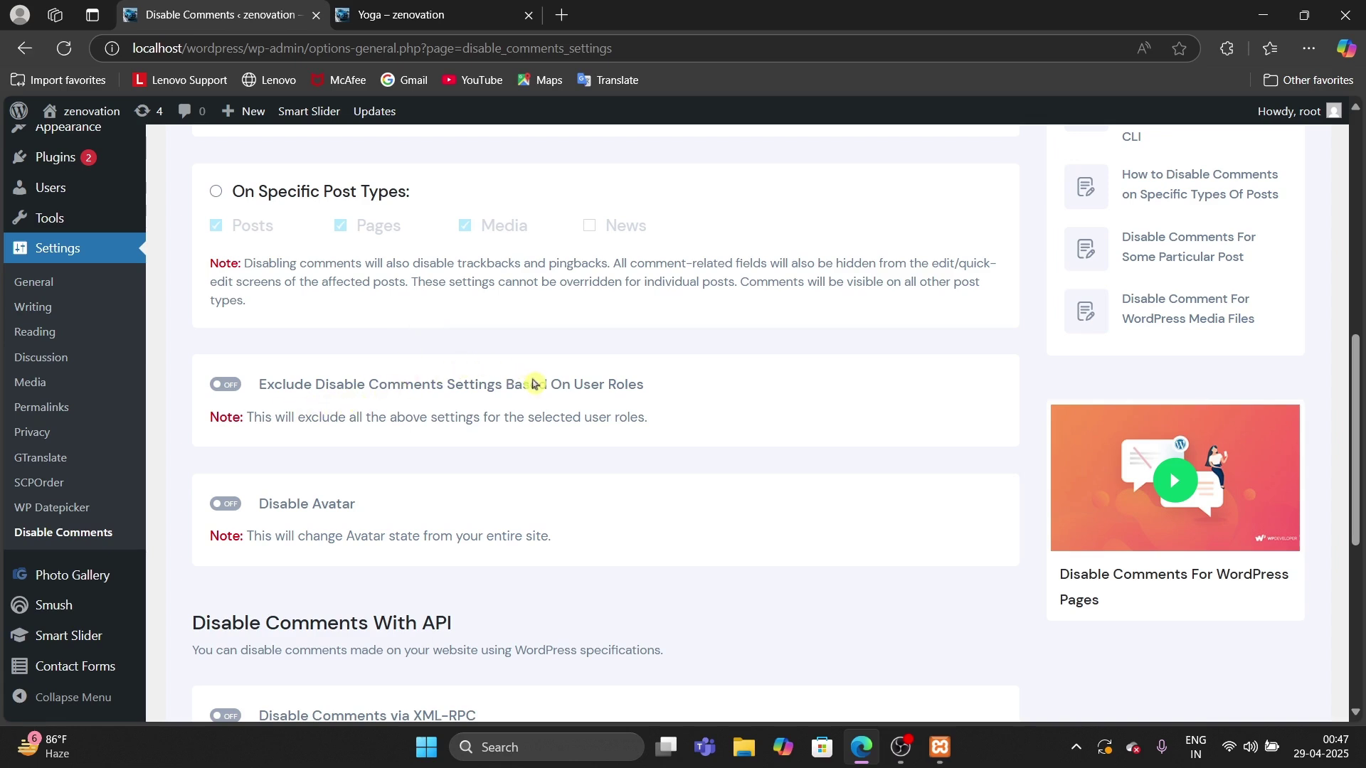
{"action": "scroll", "coordinate": [635, 399], "scroll_direction": "down", "scroll_amount": 5}
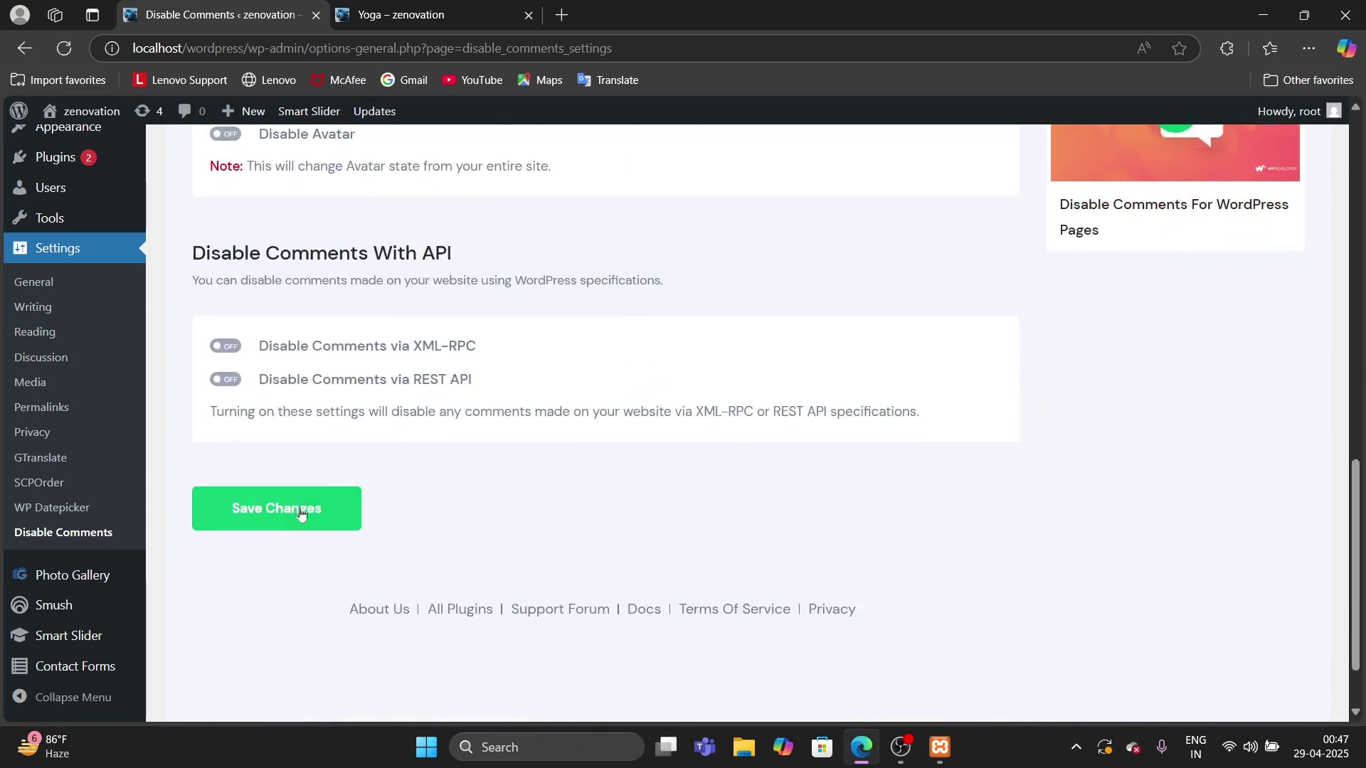
{"action": "left_click", "coordinate": [300, 513]}
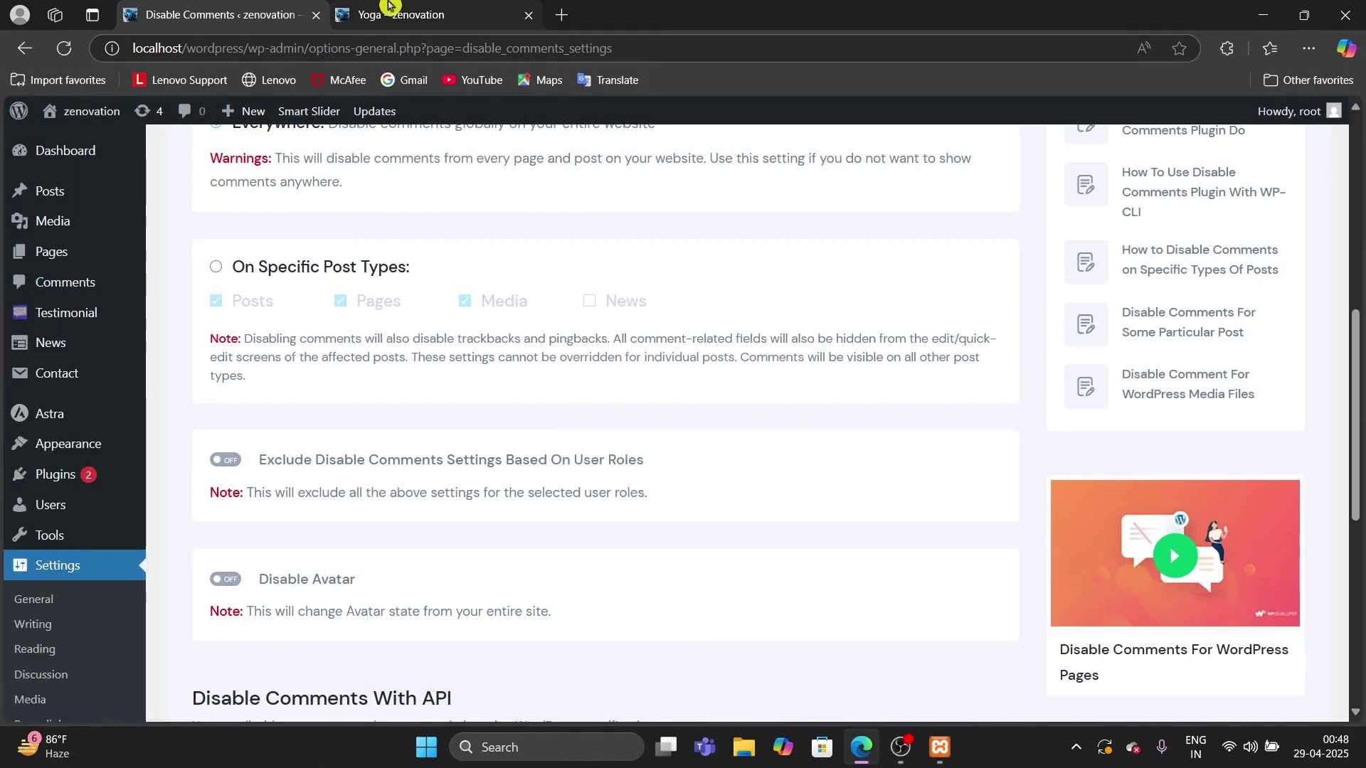
- Reload the site's Yoga category page, open the post "Best diet plan For gaining Weight" and check below its content for a comment form
{"action": "left_click", "coordinate": [427, 15]}
{"action": "left_click", "coordinate": [66, 51]}
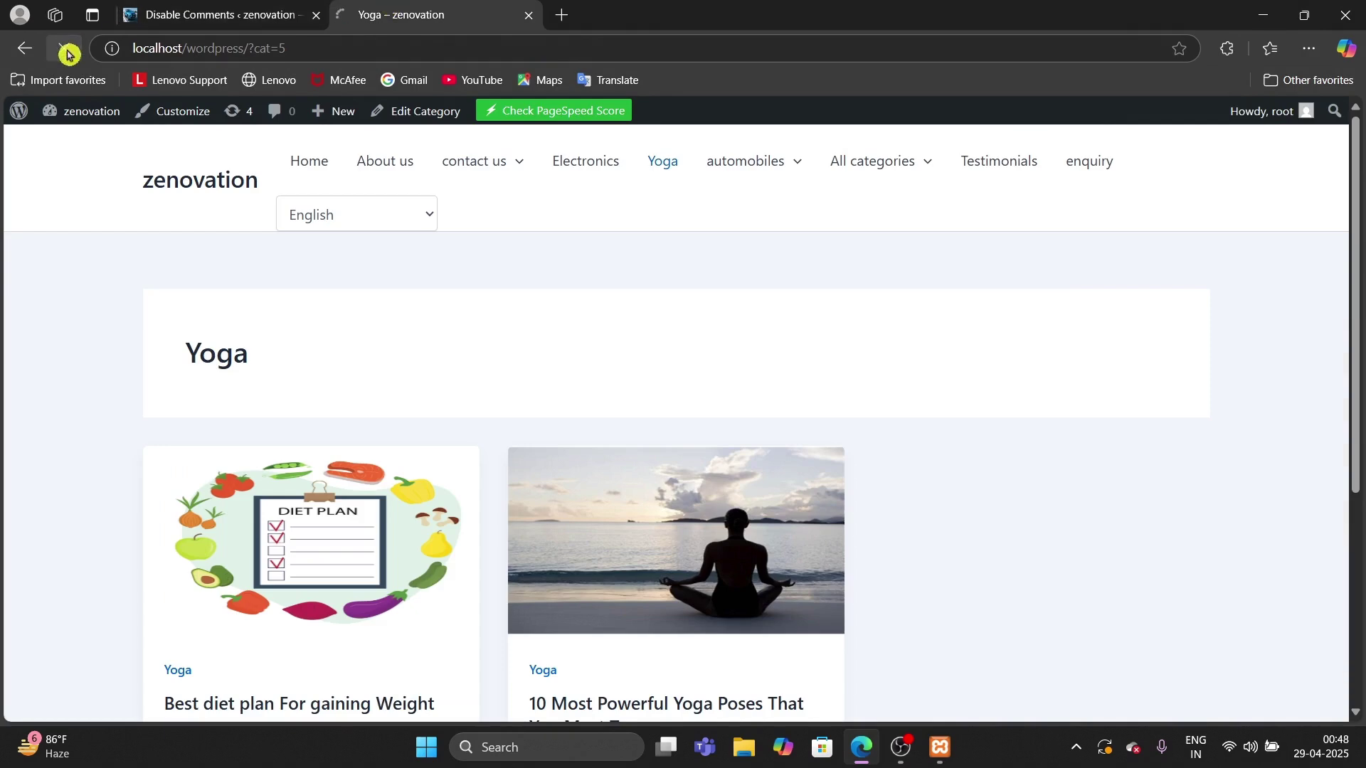
{"action": "scroll", "coordinate": [572, 300], "scroll_direction": "down", "scroll_amount": 1}
{"action": "scroll", "coordinate": [572, 300], "scroll_direction": "down", "scroll_amount": 4}
{"action": "scroll", "coordinate": [427, 342], "scroll_direction": "up", "scroll_amount": 1}
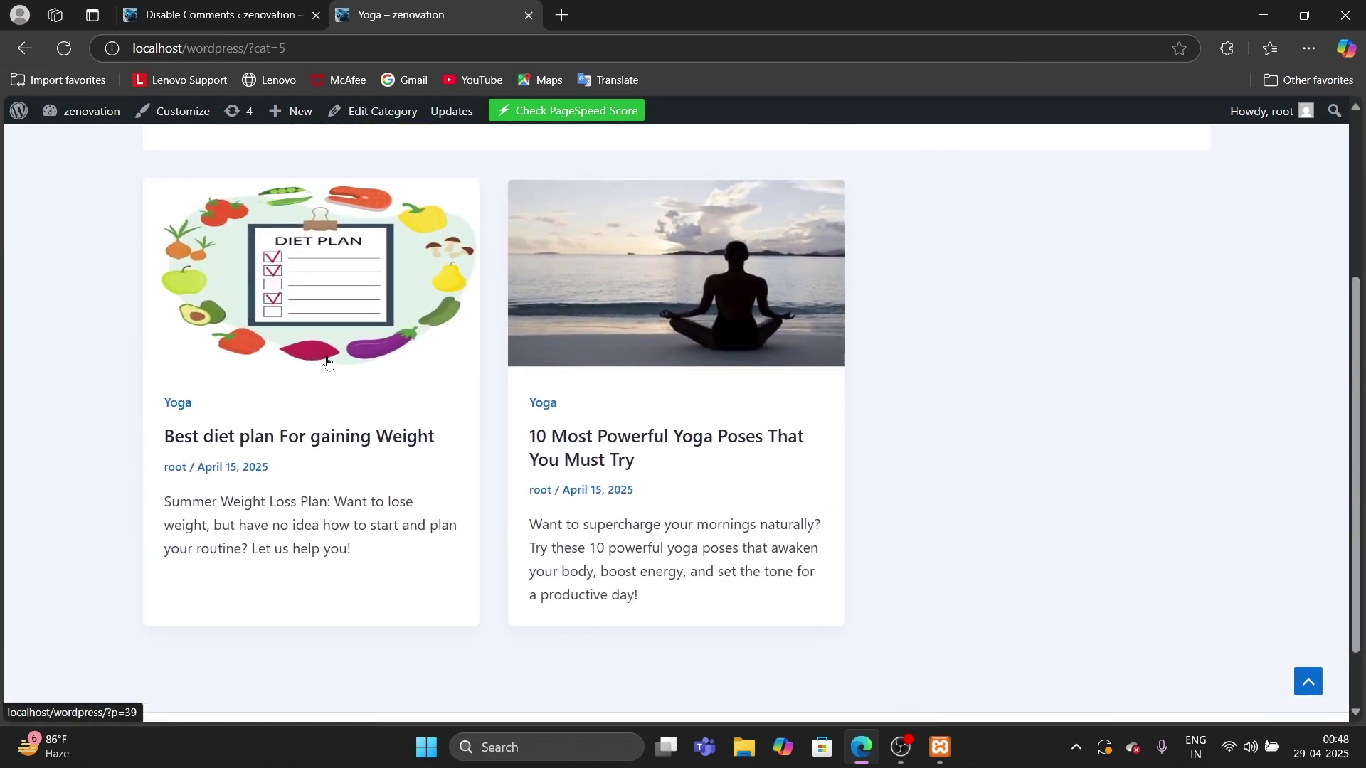
{"action": "left_click", "coordinate": [328, 363]}
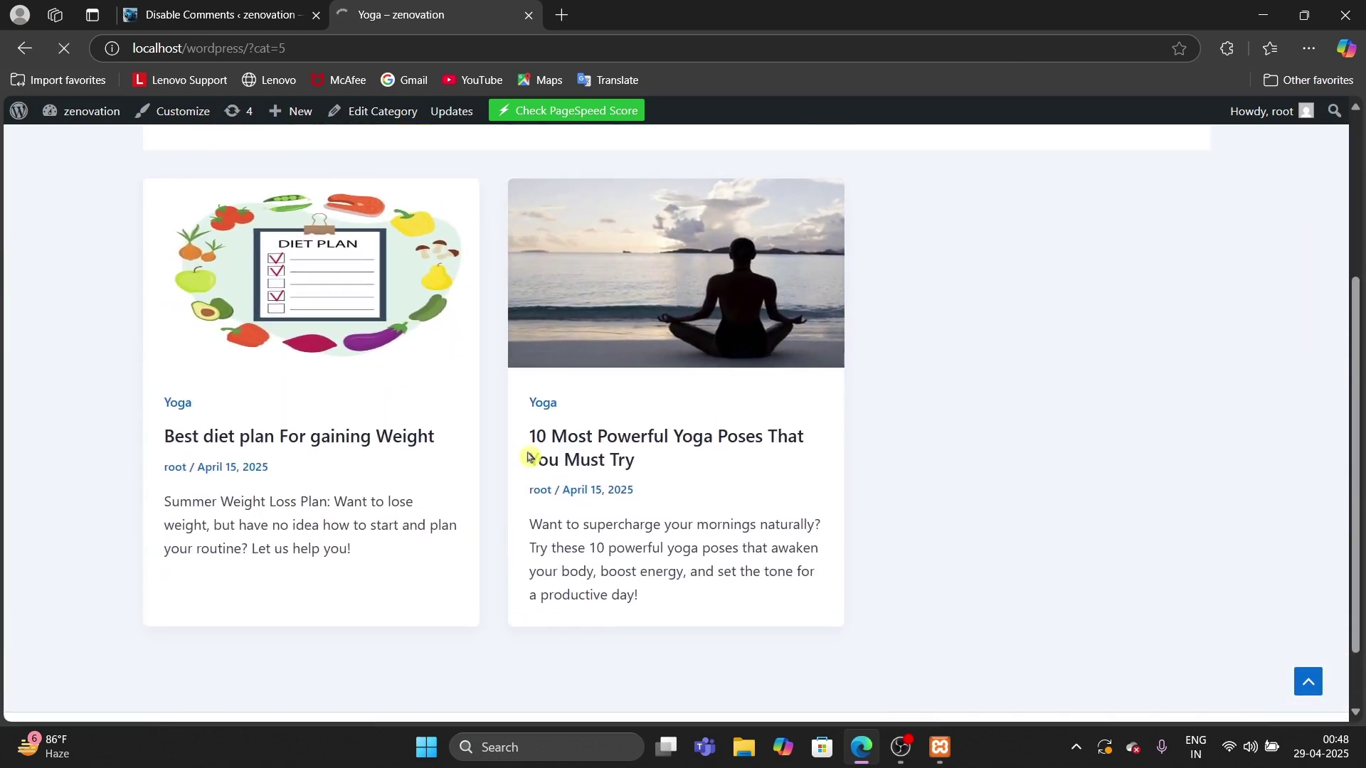
{"action": "scroll", "coordinate": [527, 455], "scroll_direction": "down", "scroll_amount": 15}
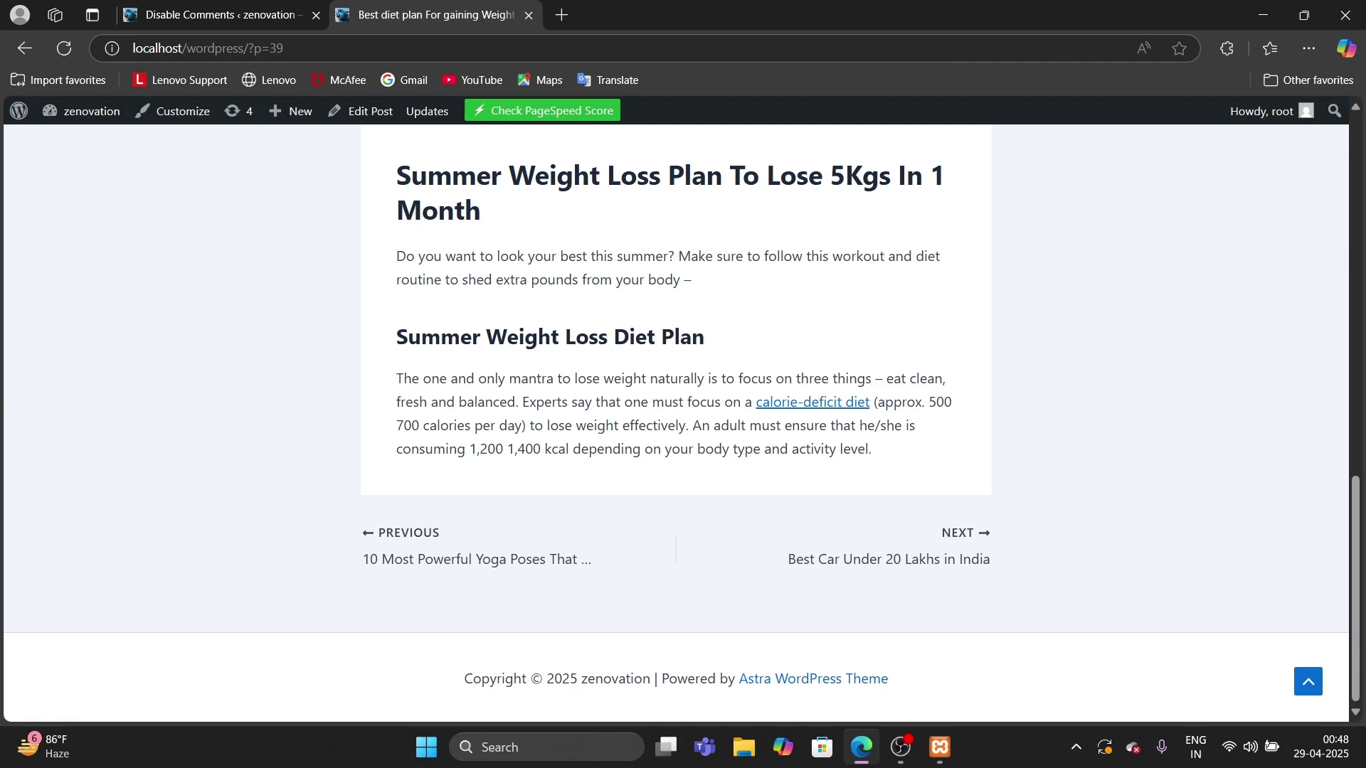
- Return to the WordPress admin and deactivate the Disable Comments plugin in the installed plugins list
{"action": "left_click", "coordinate": [189, 14]}
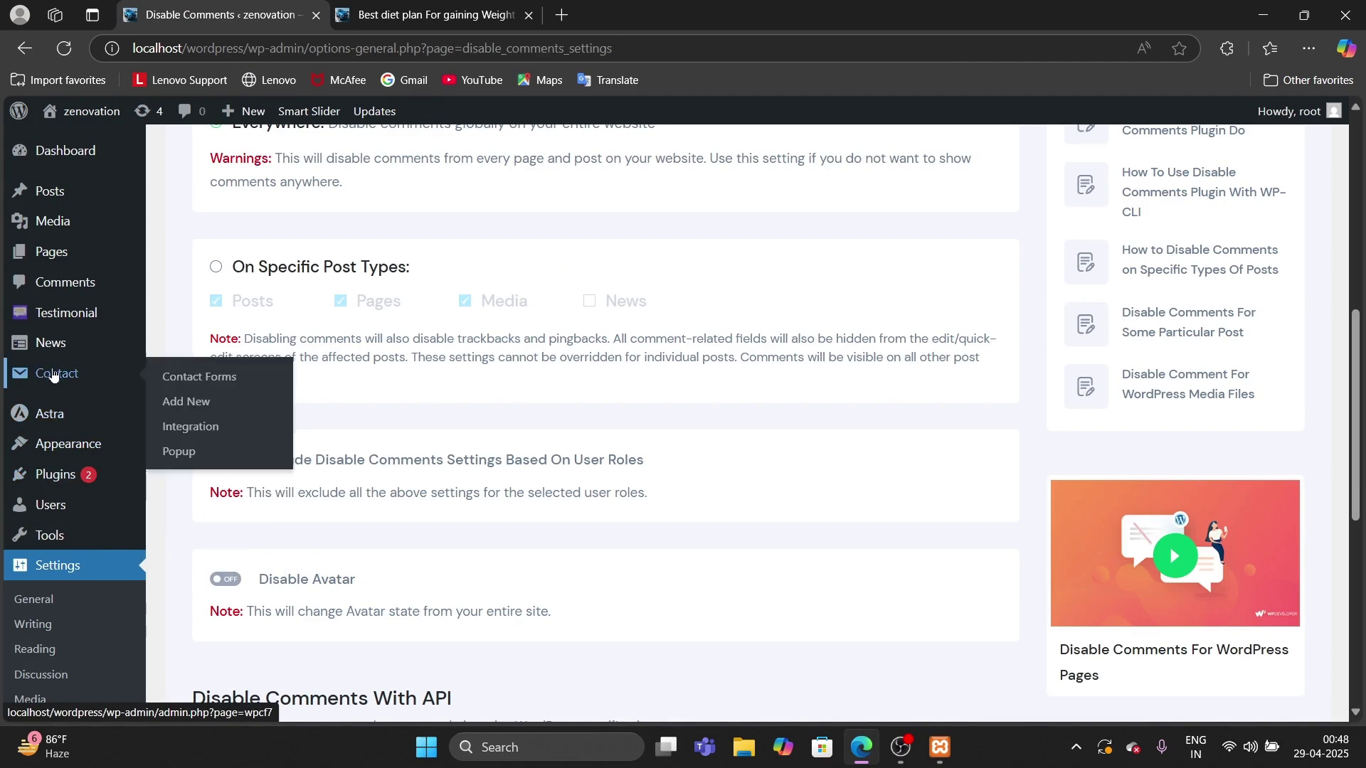
{"action": "mouse_move", "coordinate": [57, 473]}
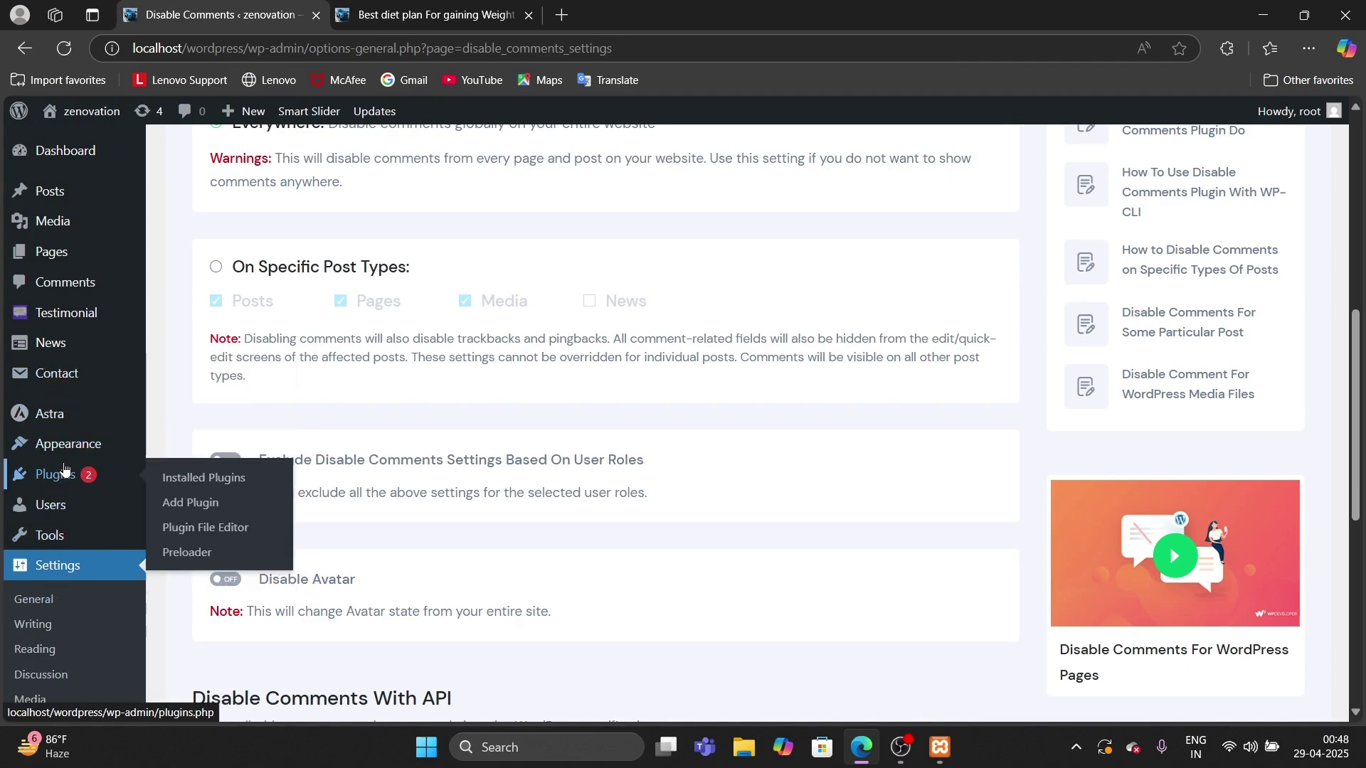
{"action": "left_click", "coordinate": [204, 477]}
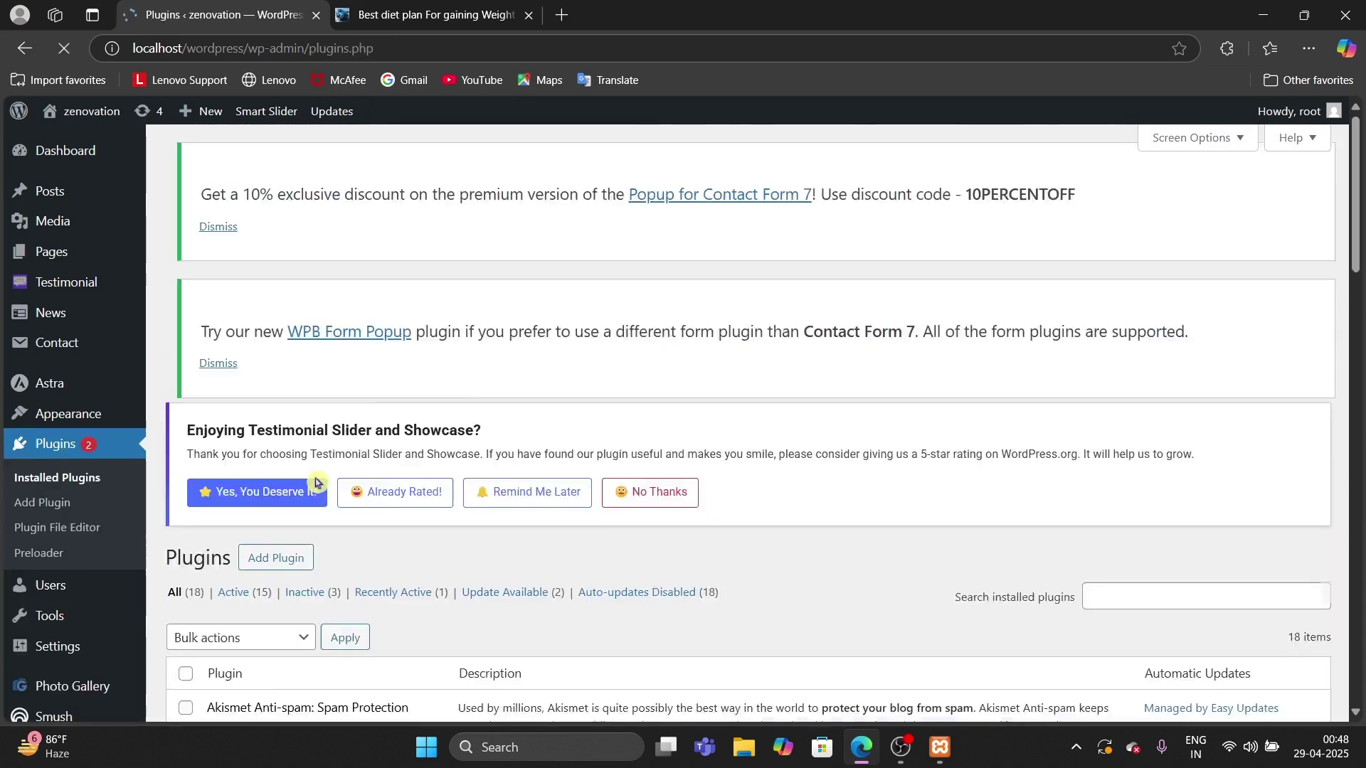
{"action": "scroll", "coordinate": [316, 482], "scroll_direction": "down", "scroll_amount": 5}
{"action": "scroll", "coordinate": [316, 483], "scroll_direction": "down", "scroll_amount": 6}
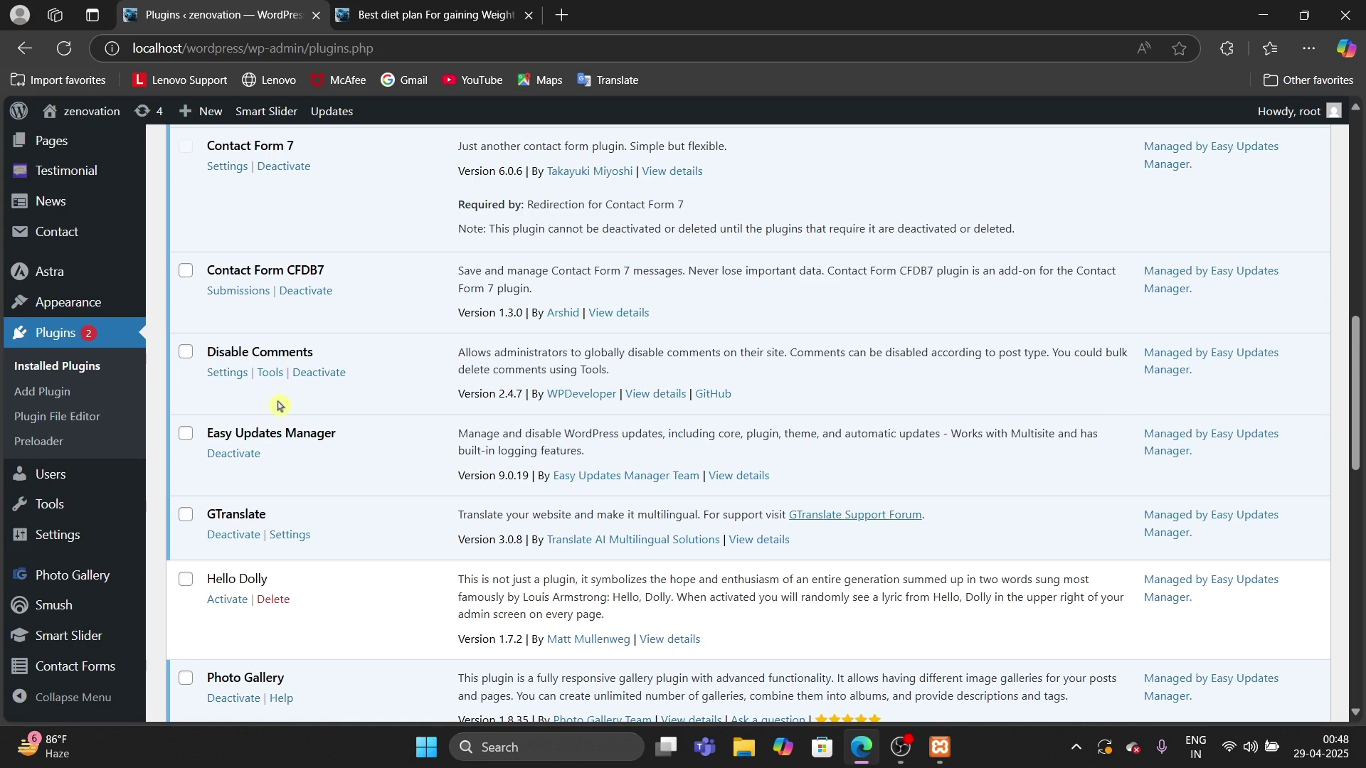
{"action": "left_click", "coordinate": [321, 376]}
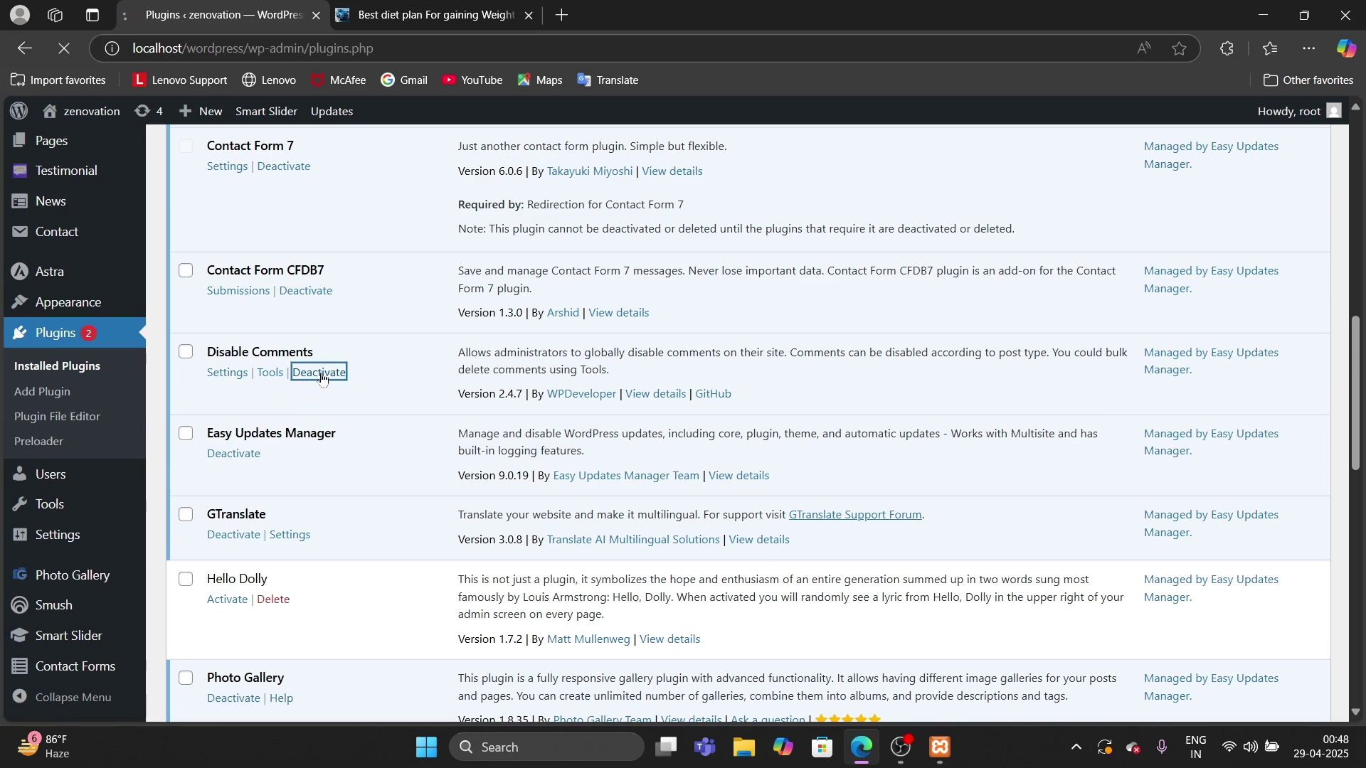
{"action": "scroll", "coordinate": [320, 377], "scroll_direction": "down", "scroll_amount": 2}
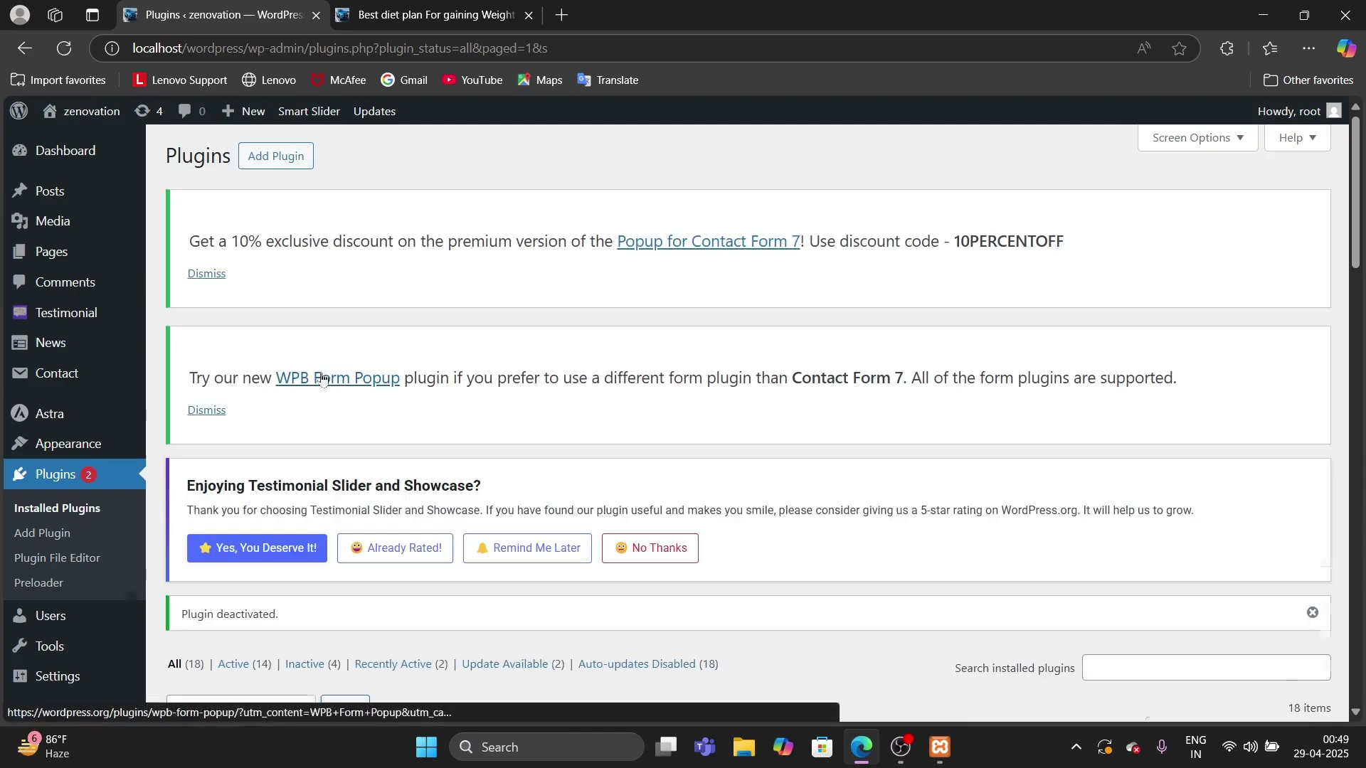
{"action": "scroll", "coordinate": [321, 377], "scroll_direction": "down", "scroll_amount": 15}
- Reload the "Best diet plan For gaining Weight" post, check its comment section, and return to the installed plugins list
{"action": "left_click", "coordinate": [433, 15]}
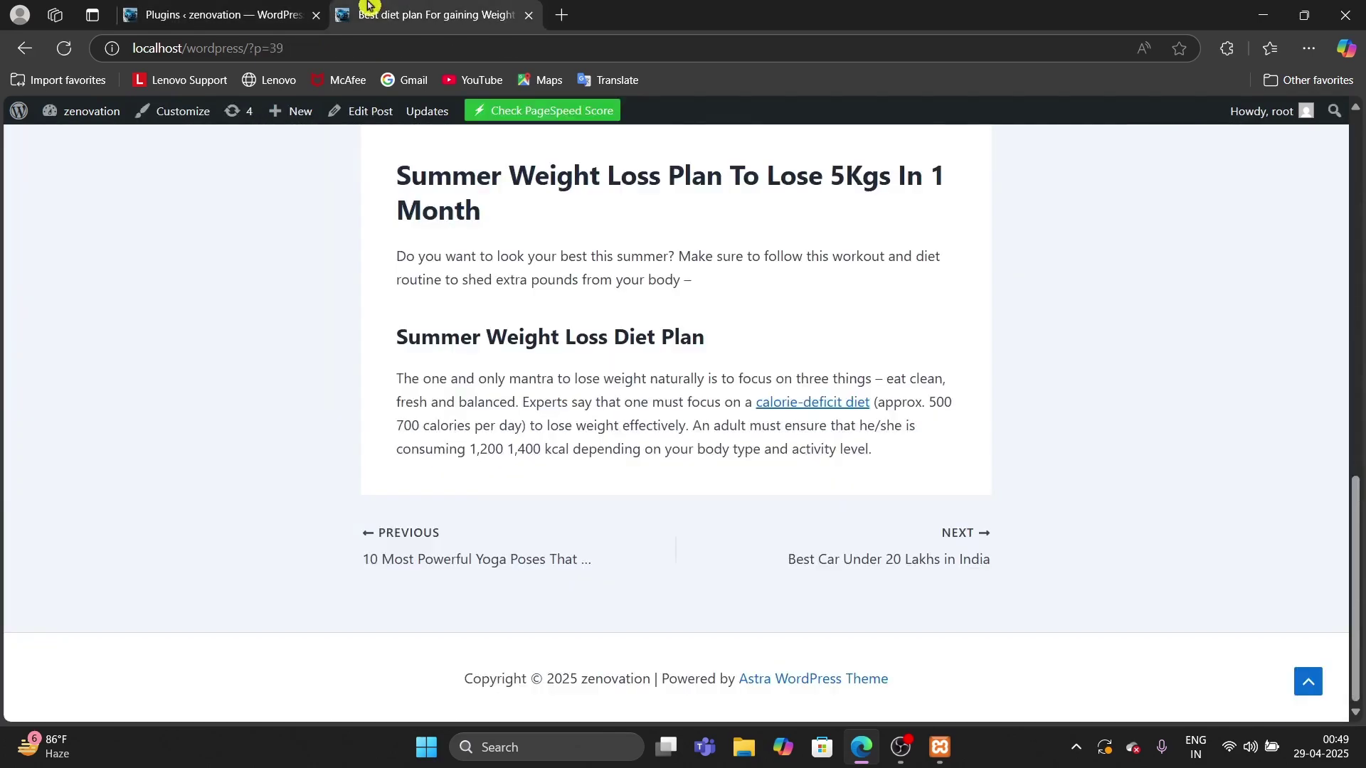
{"action": "left_click", "coordinate": [65, 48]}
{"action": "scroll", "coordinate": [823, 436], "scroll_direction": "down", "scroll_amount": 6}
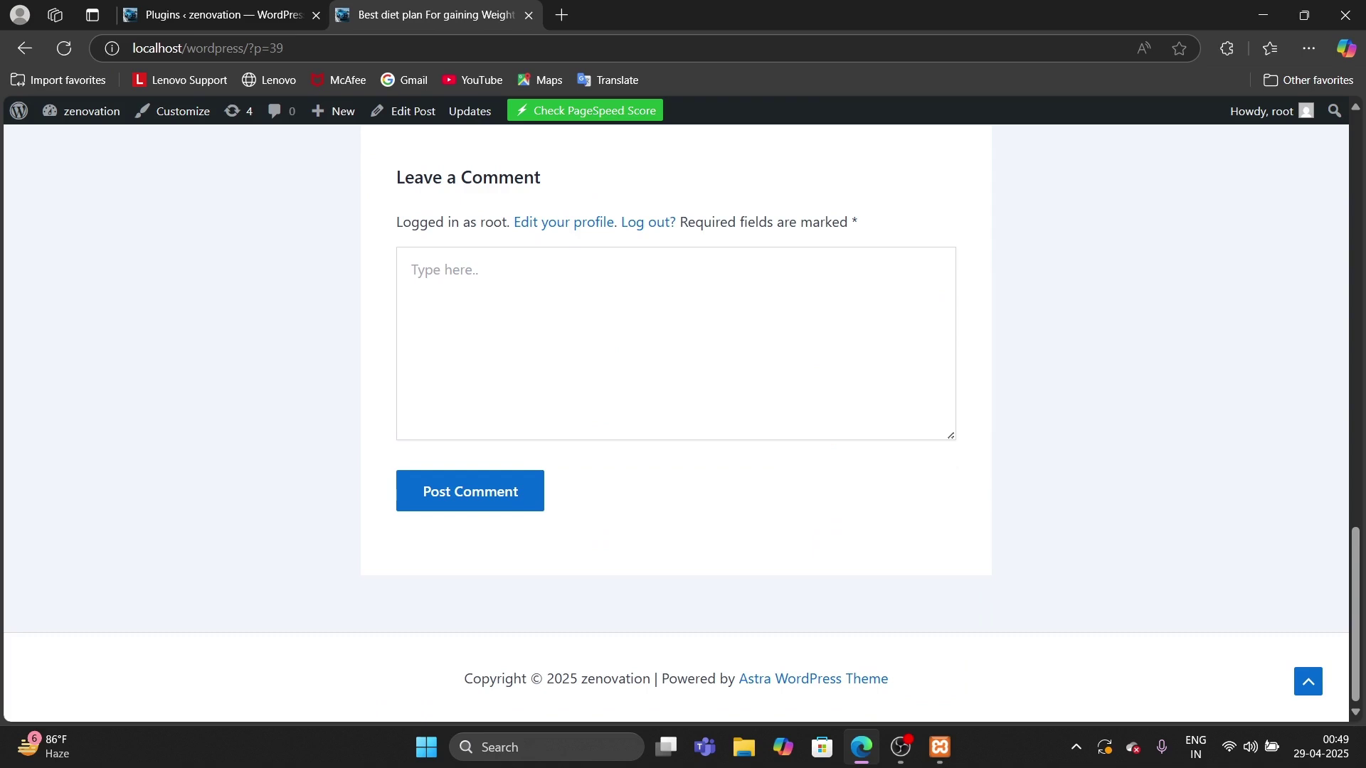
{"action": "scroll", "coordinate": [755, 226], "scroll_direction": "up", "scroll_amount": 4}
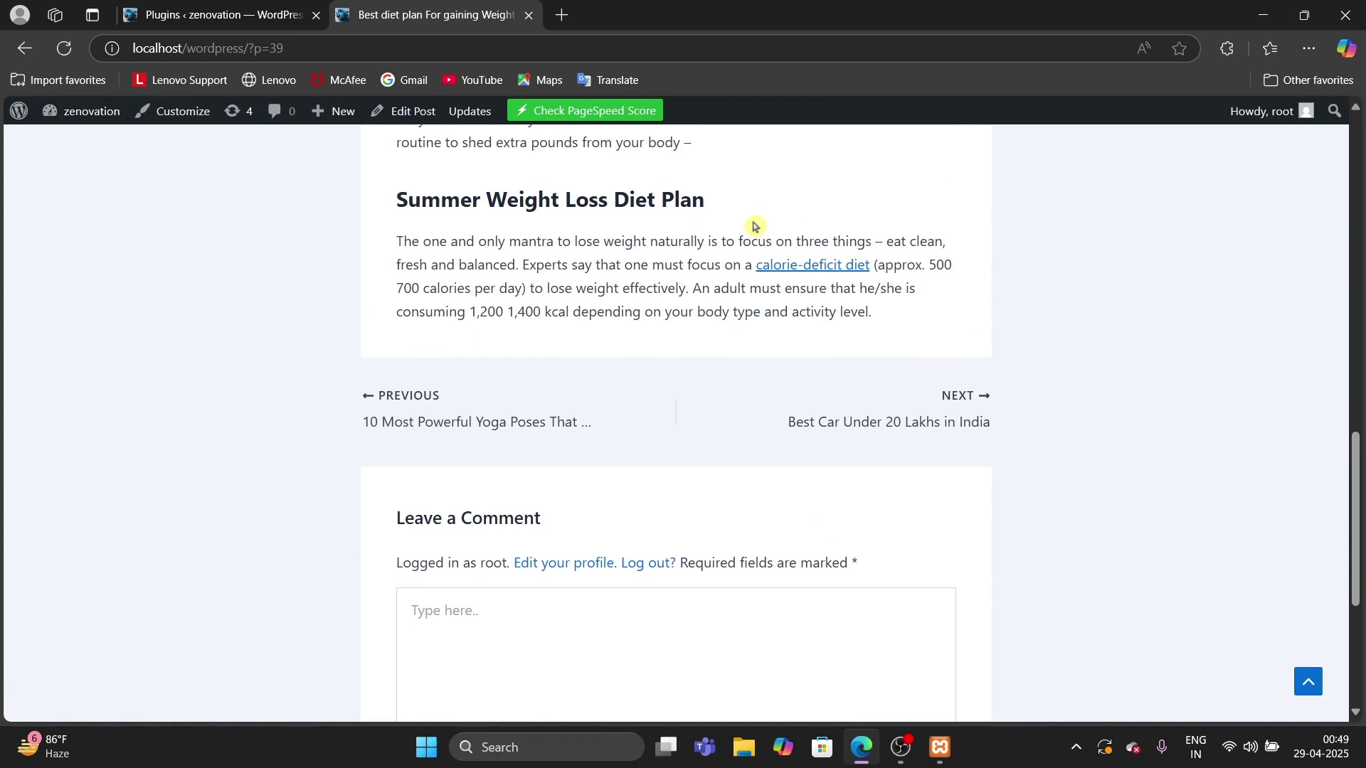
{"action": "left_click", "coordinate": [235, 10]}
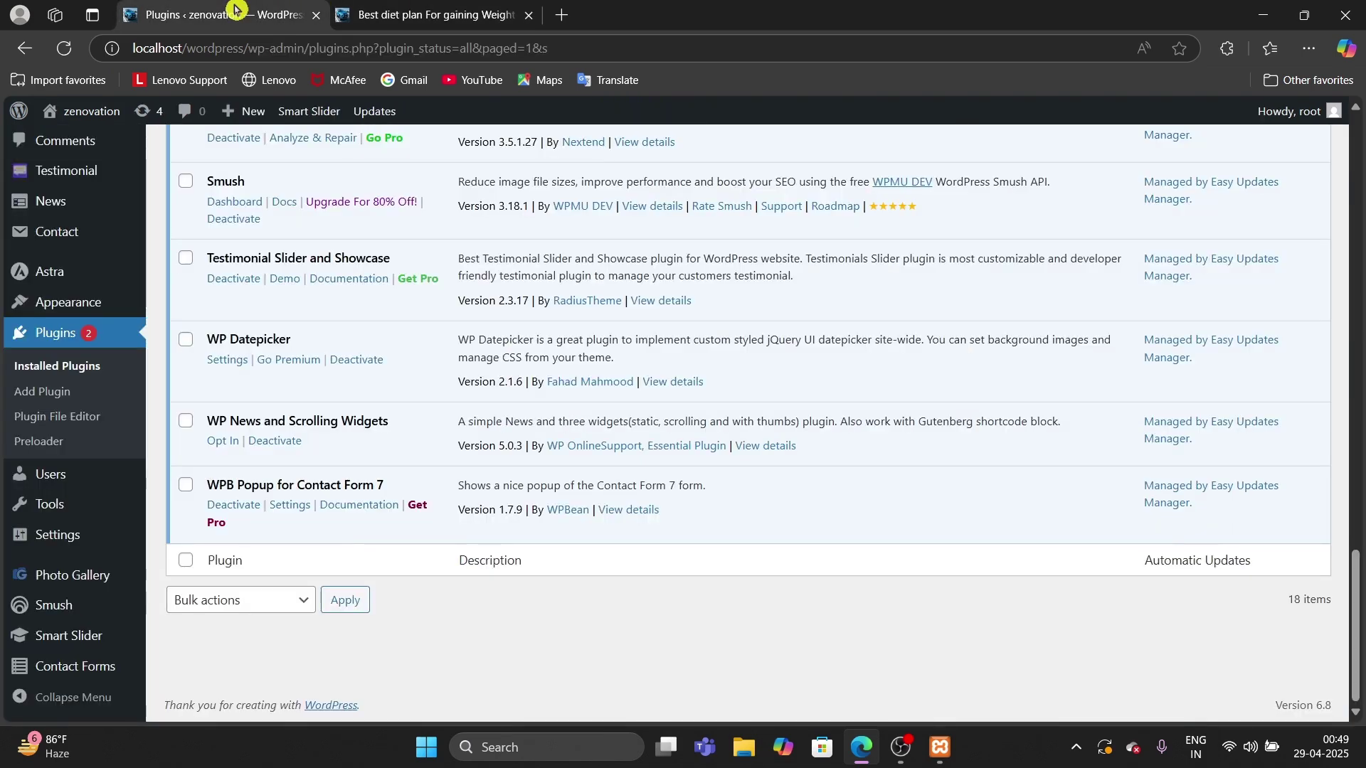